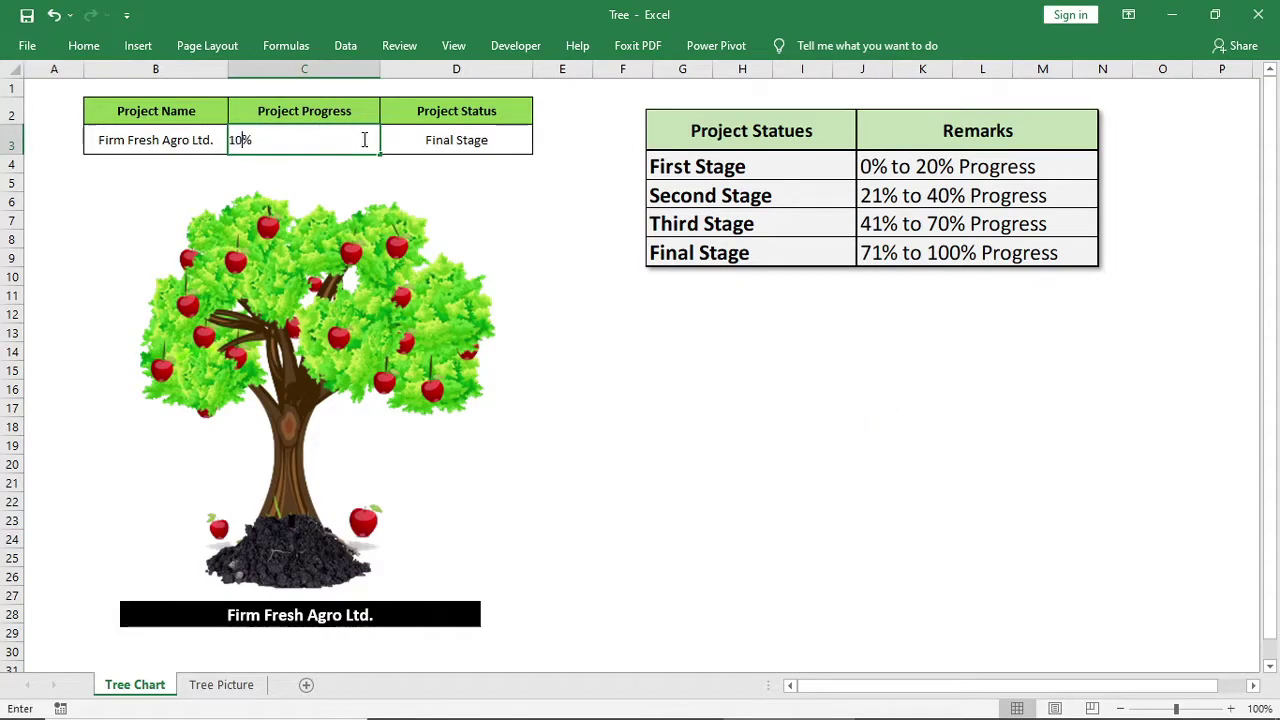
Step: Cycle the progress cell C3 through 10%, 25%, 45% and 80% to preview each tree stage
key("Return")
left_click(927, 535)
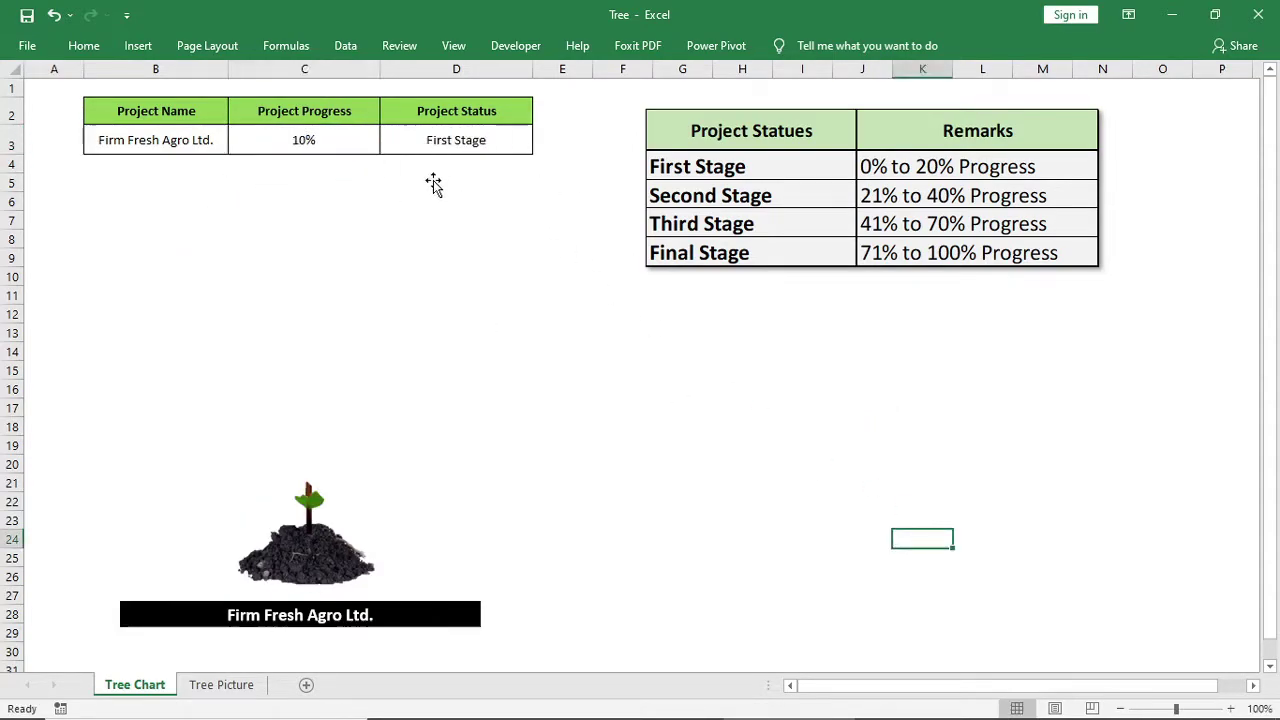
left_click(352, 140)
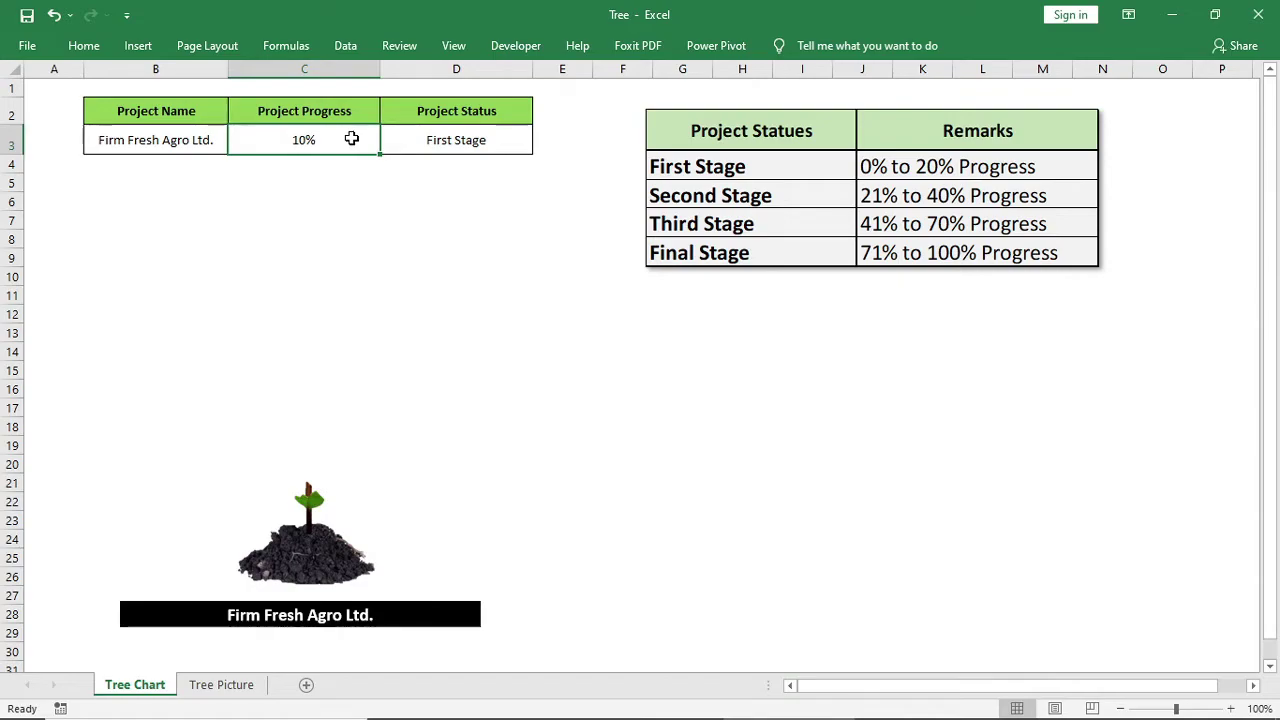
type("25")
key("Return")
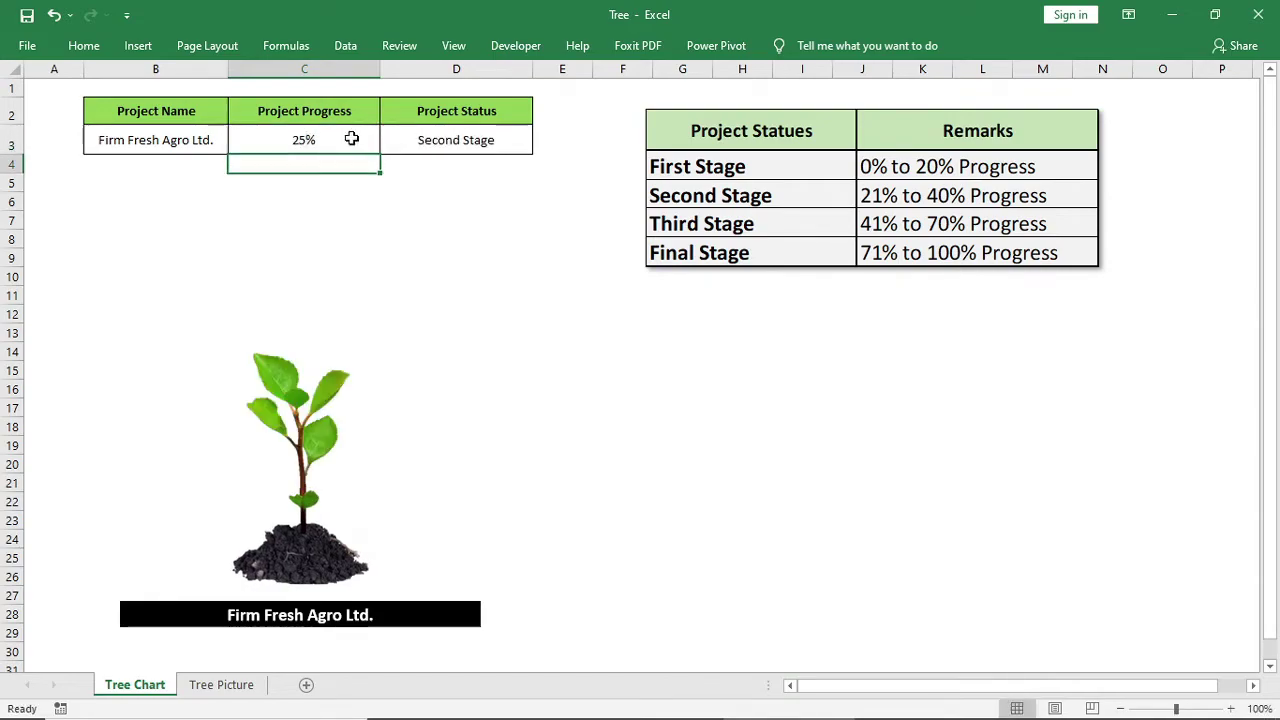
left_click(352, 140)
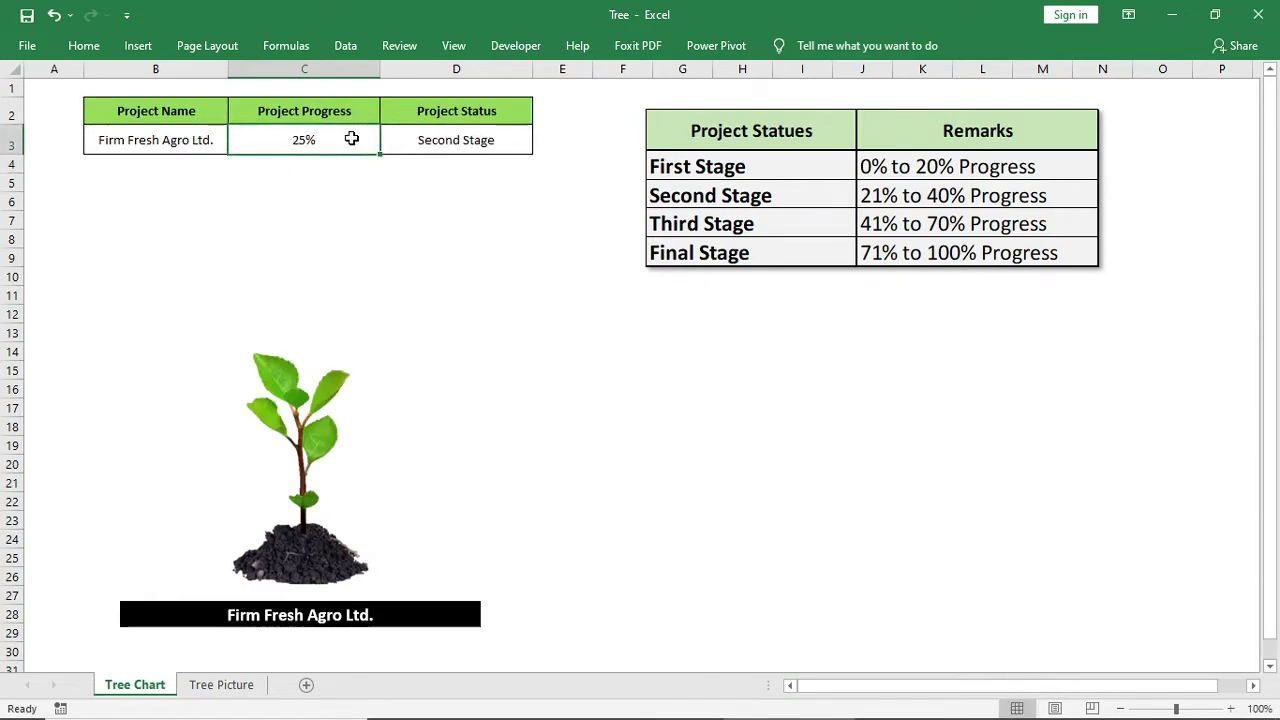
type("45")
key("Return")
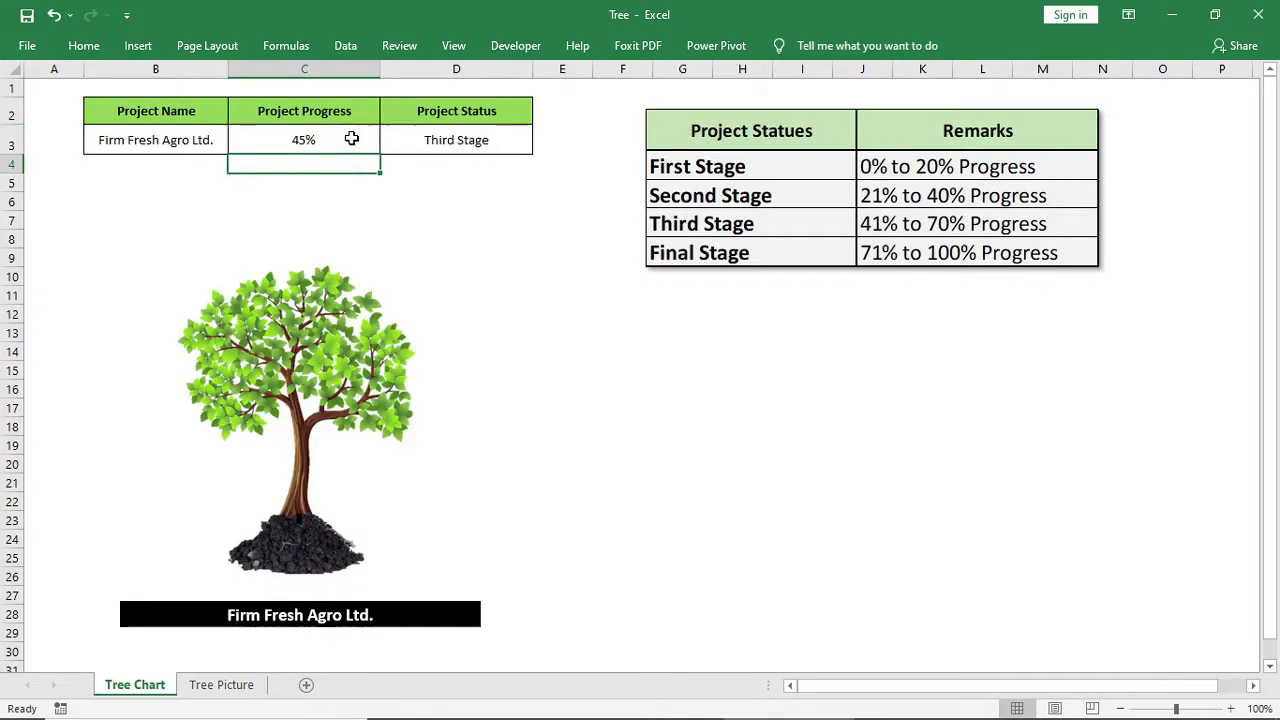
left_click(352, 140)
type("80")
key("Return")
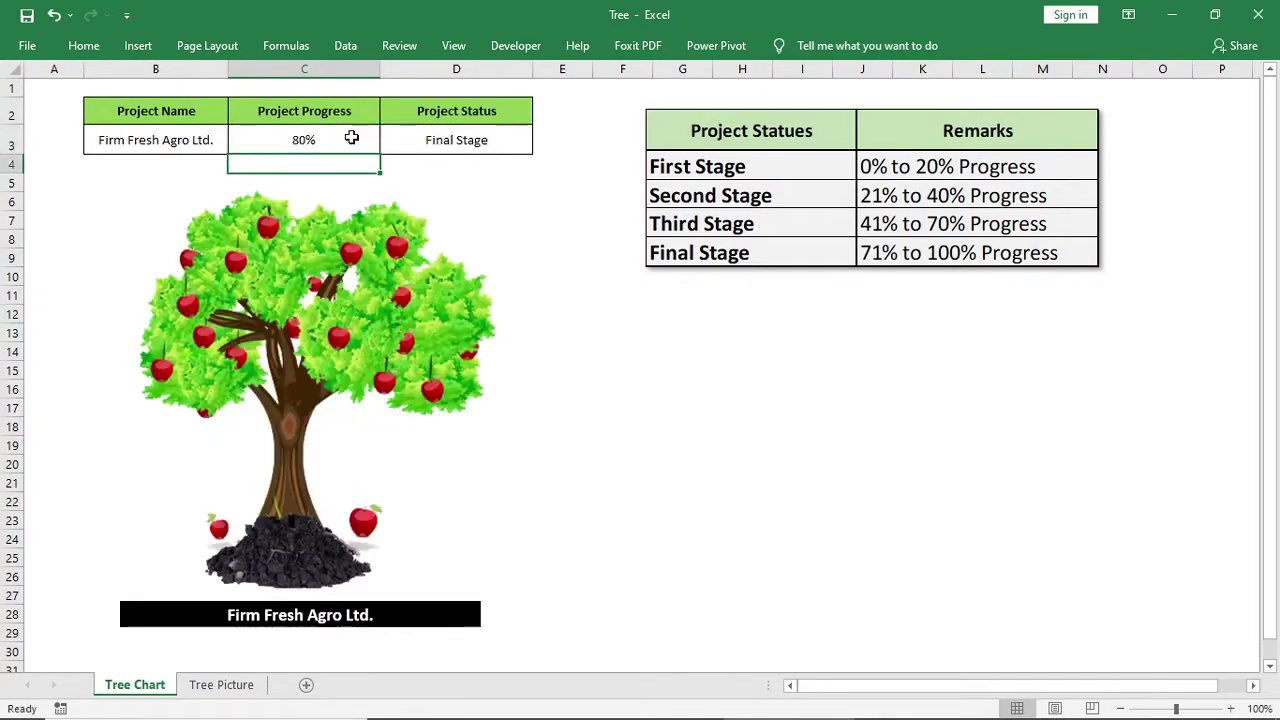
left_click(352, 140)
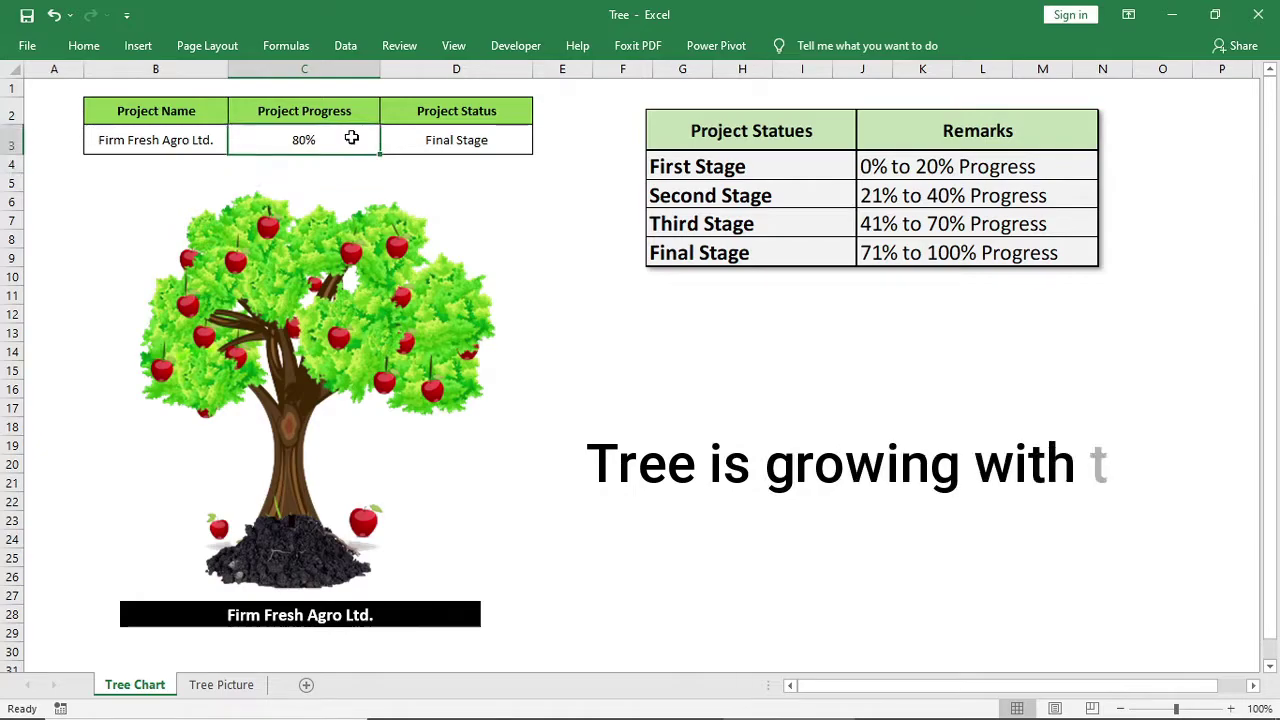
type("10")
key("Return")
left_click(352, 140)
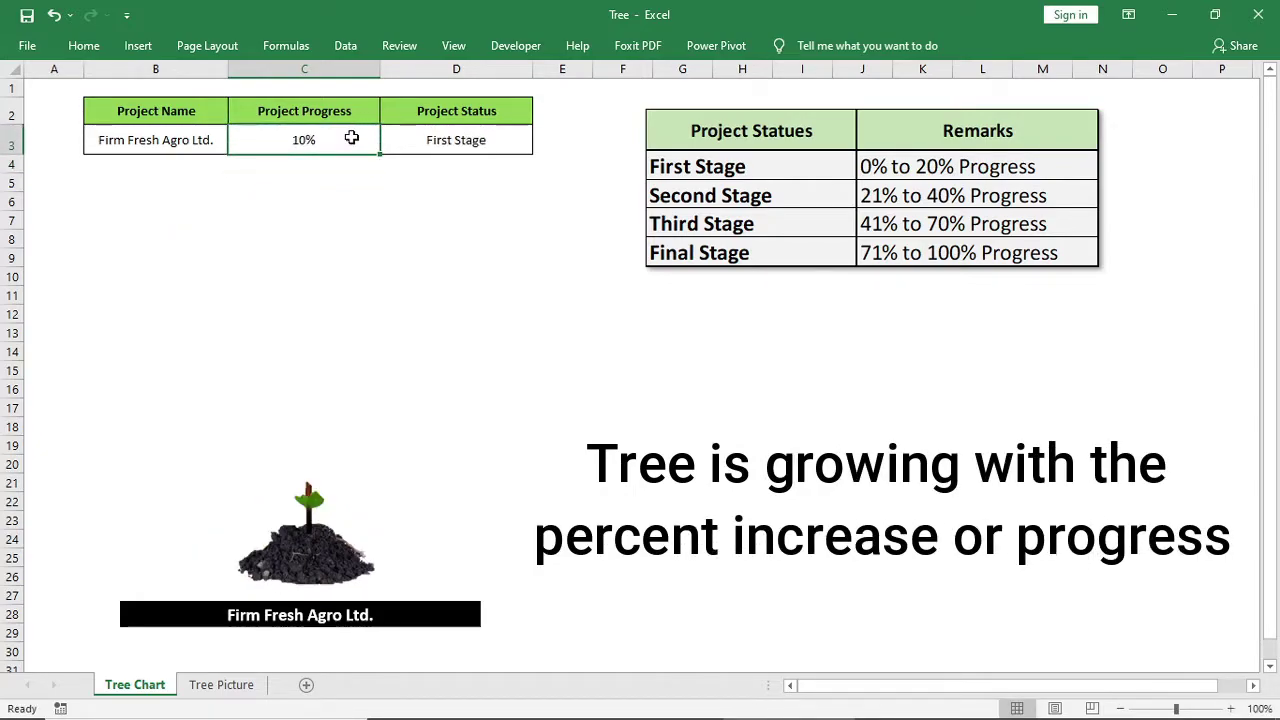
type("25")
key("Return")
left_click(352, 138)
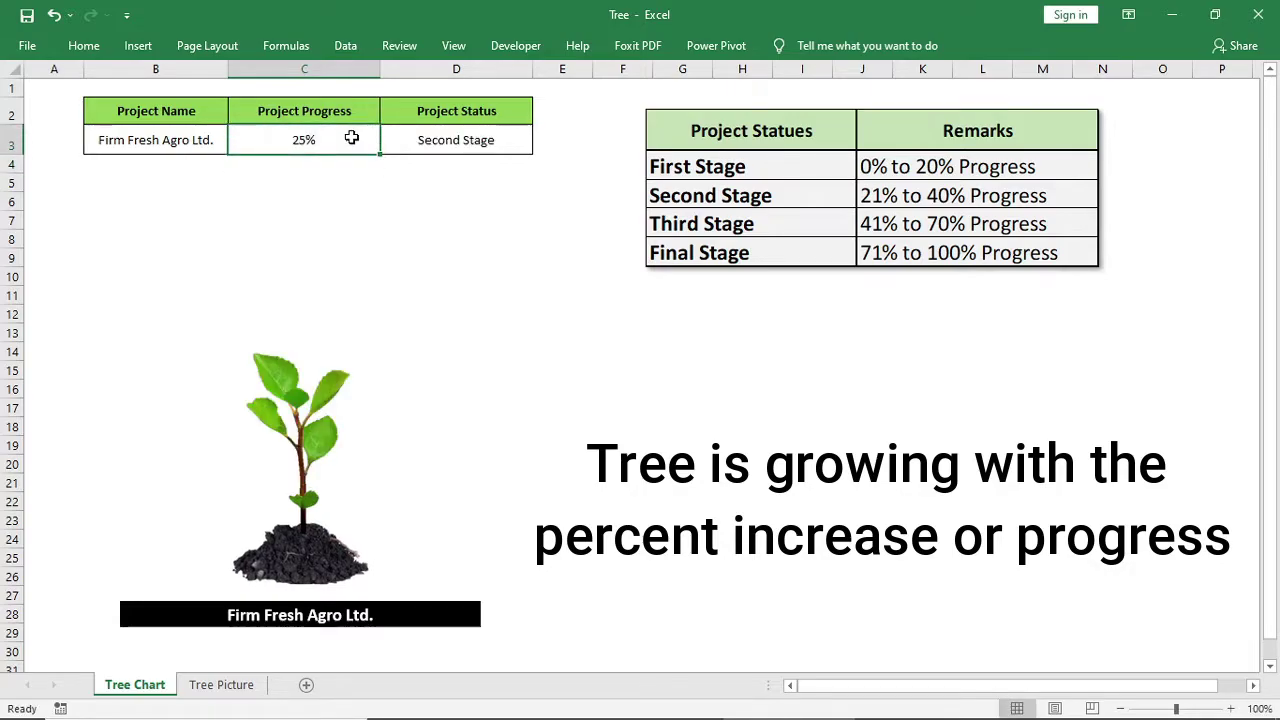
type("45")
key("Return")
left_click(352, 138)
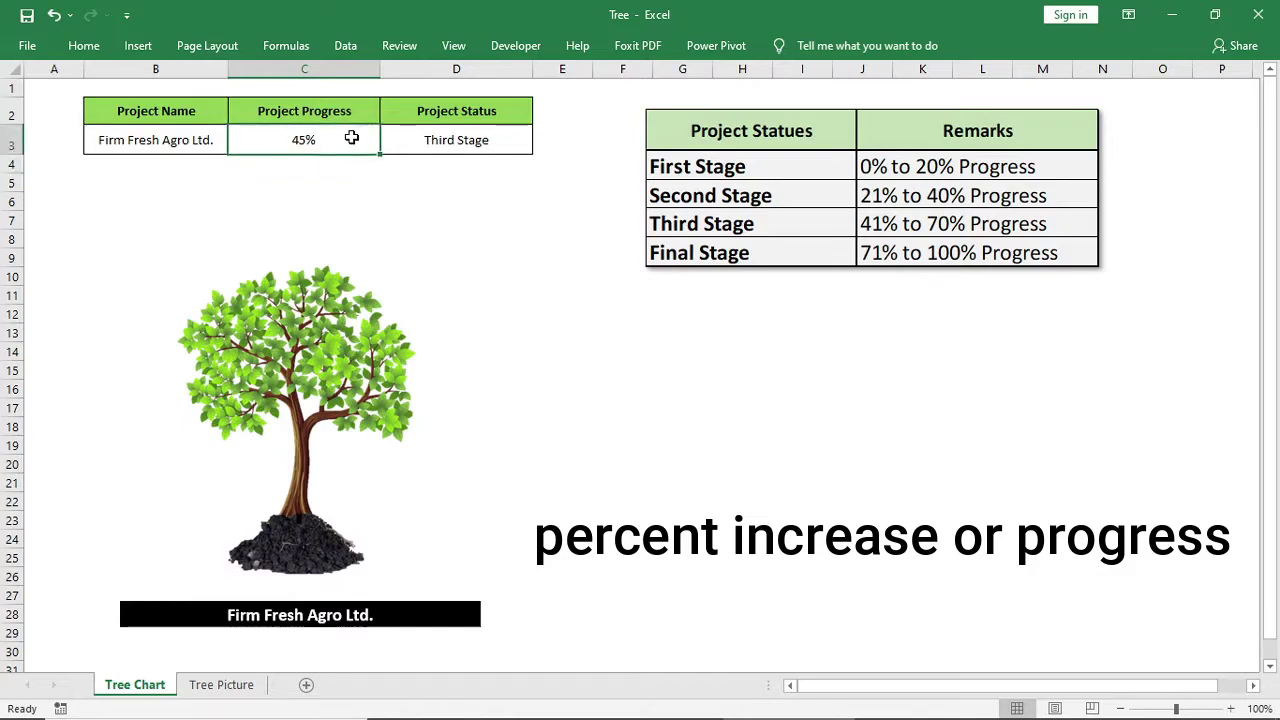
type("80")
key("Return")
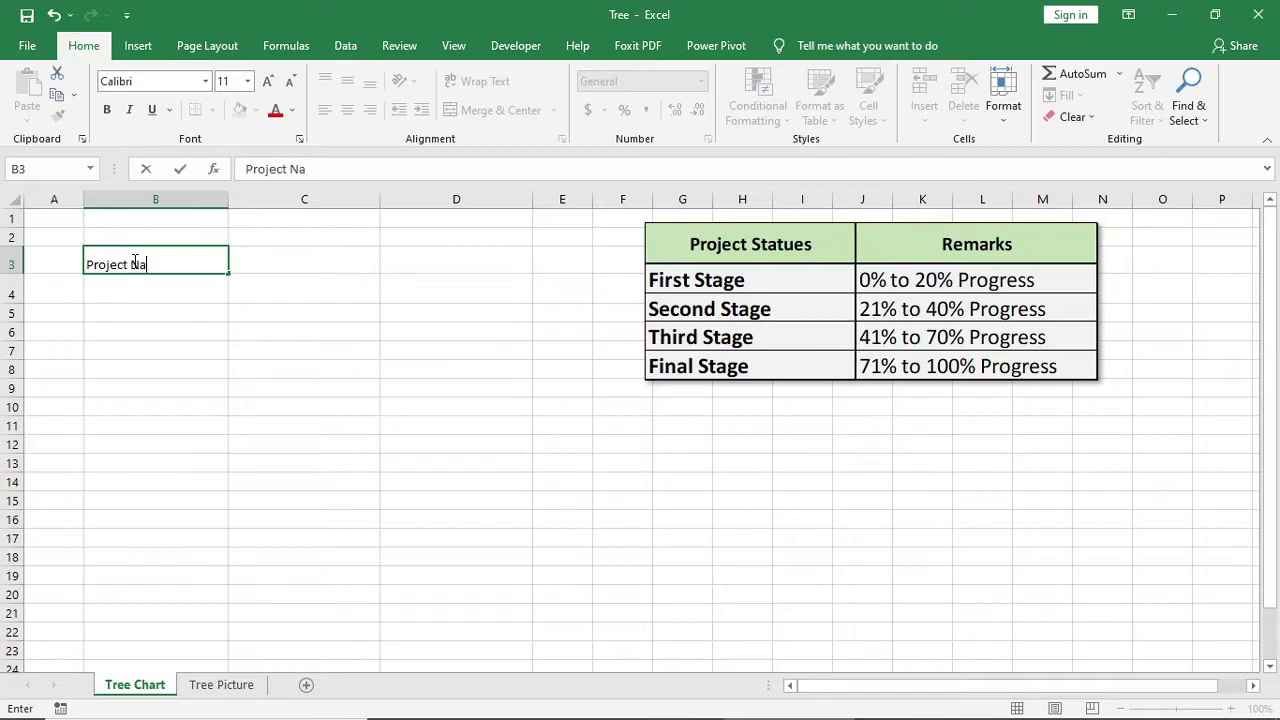
Step: Enter headers Project Name, Project Progress and Project Status, correcting the 'Statues' typo
type("me")
key("Tab")
type("Pro")
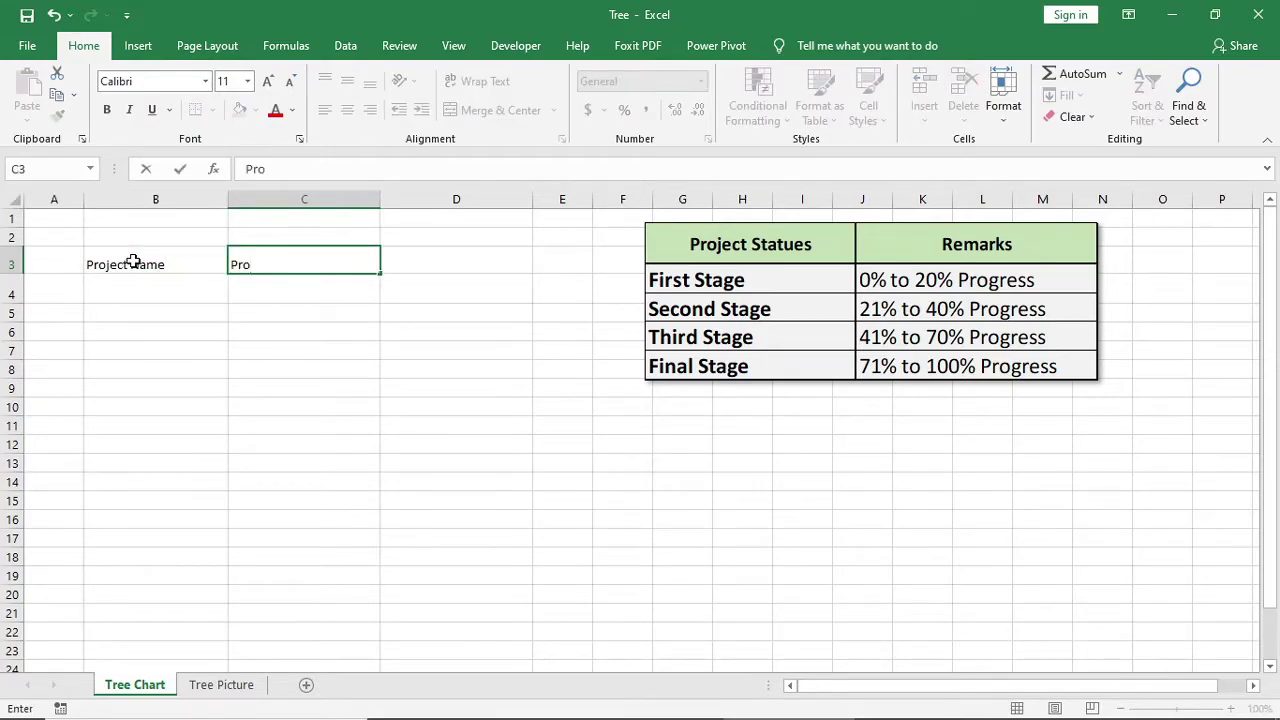
type("ject Progress")
key("Tab")
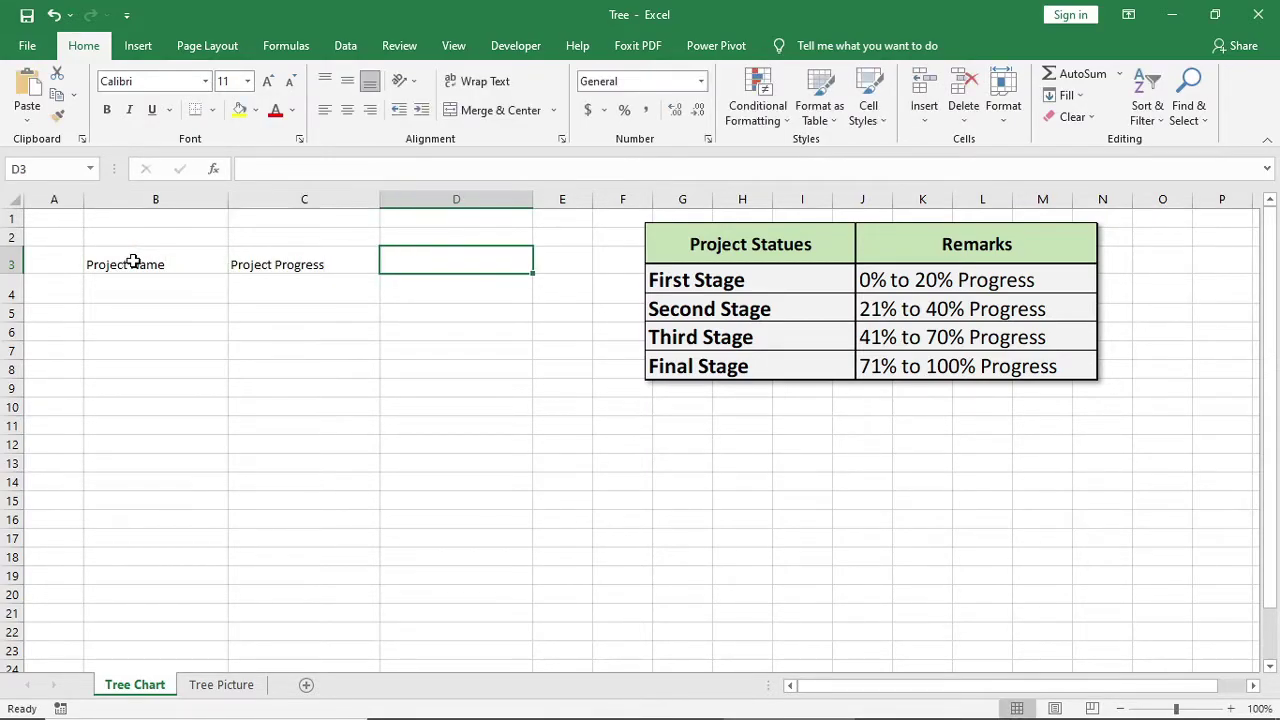
type("Project")
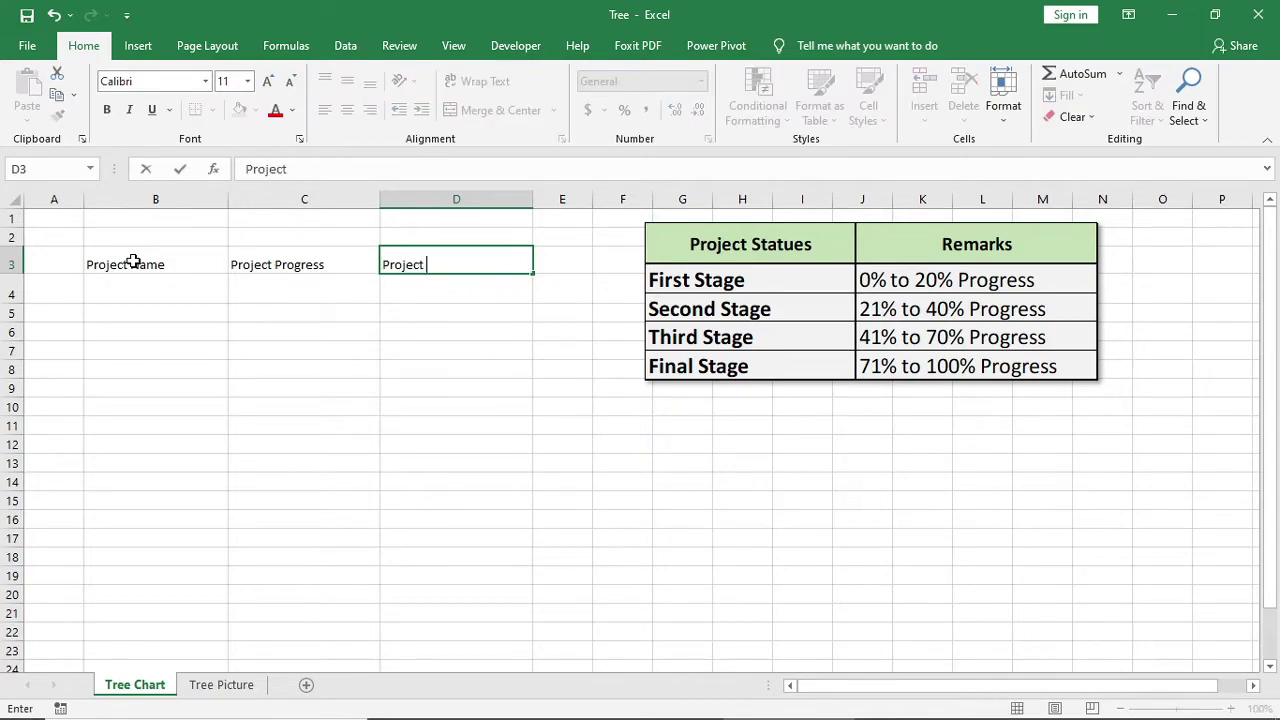
type(" Statues")
key("BackSpace")
key("Return")
Step: Enter Firm Fresh Agro Ltd. in B4 with 10% progress in C4
left_click(132, 262)
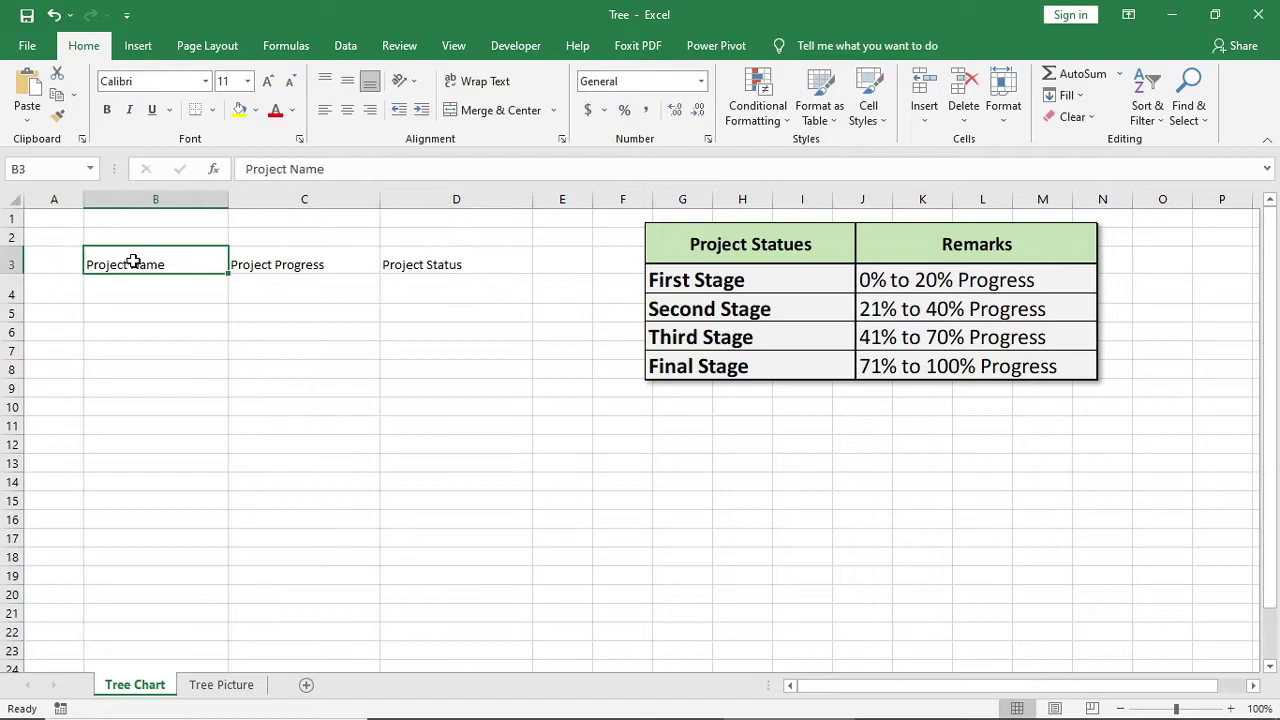
left_click(143, 290)
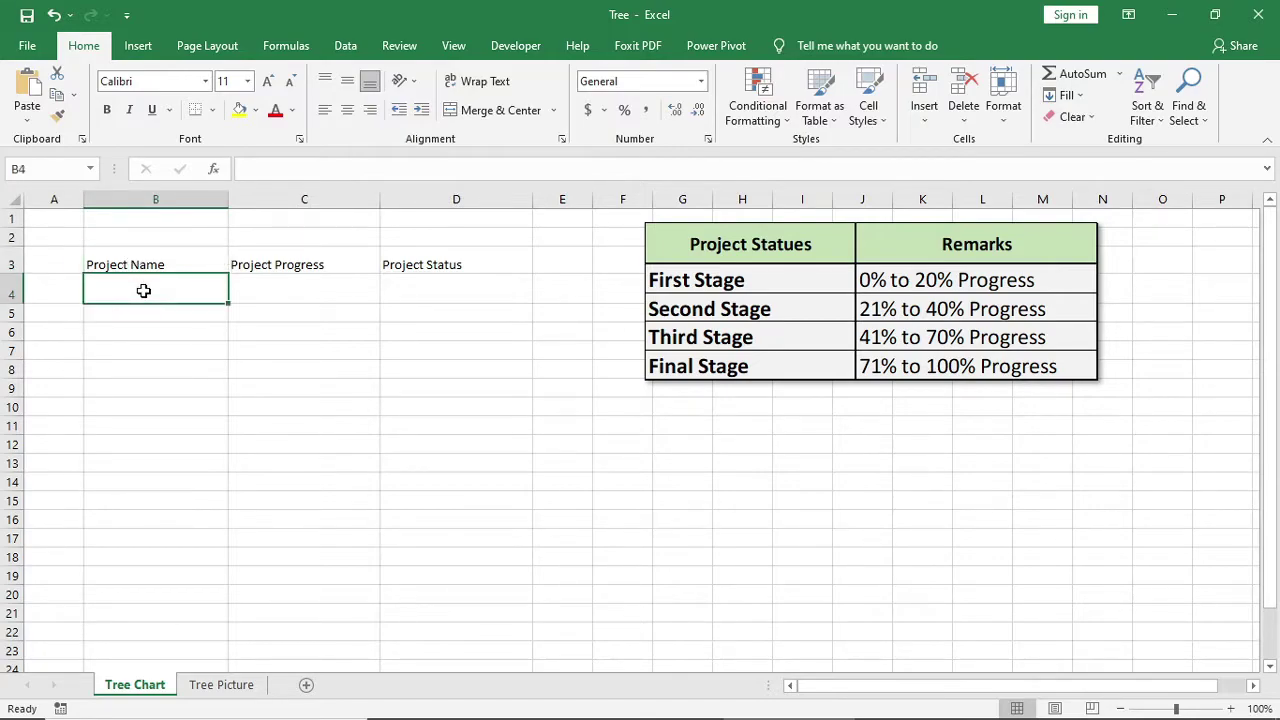
type("Firm F")
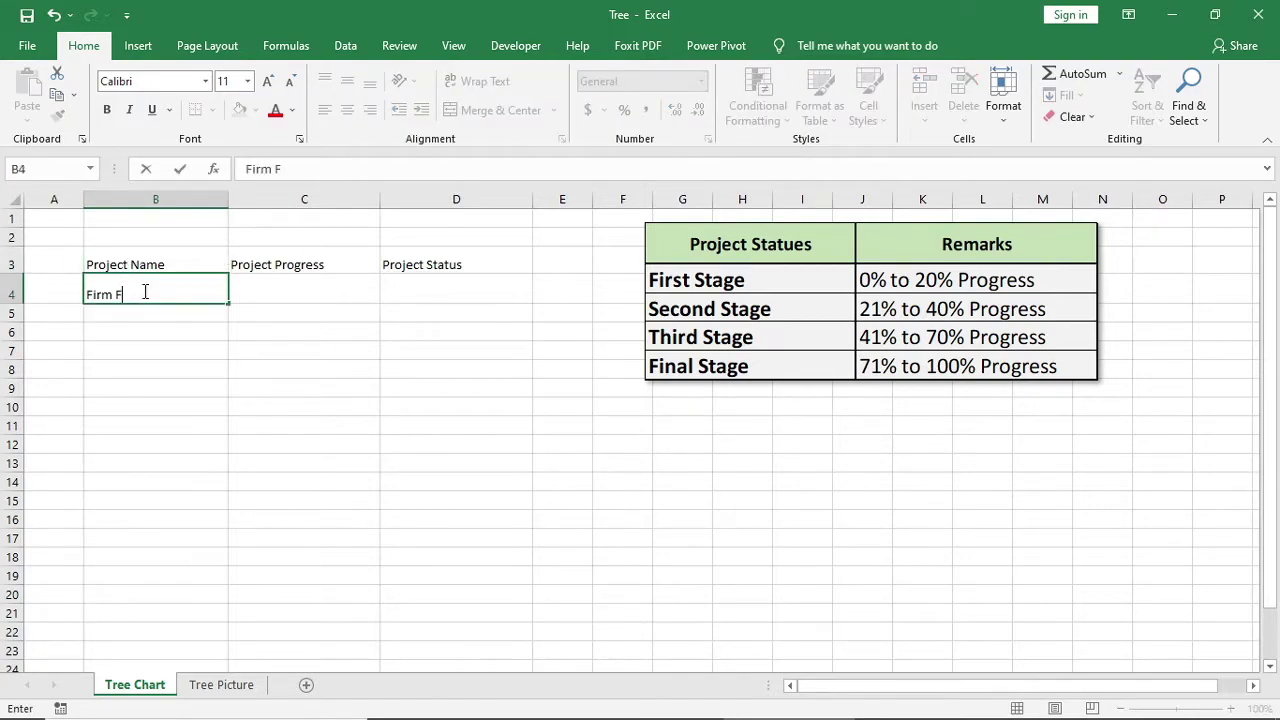
type("resh")
type(" A")
type("g")
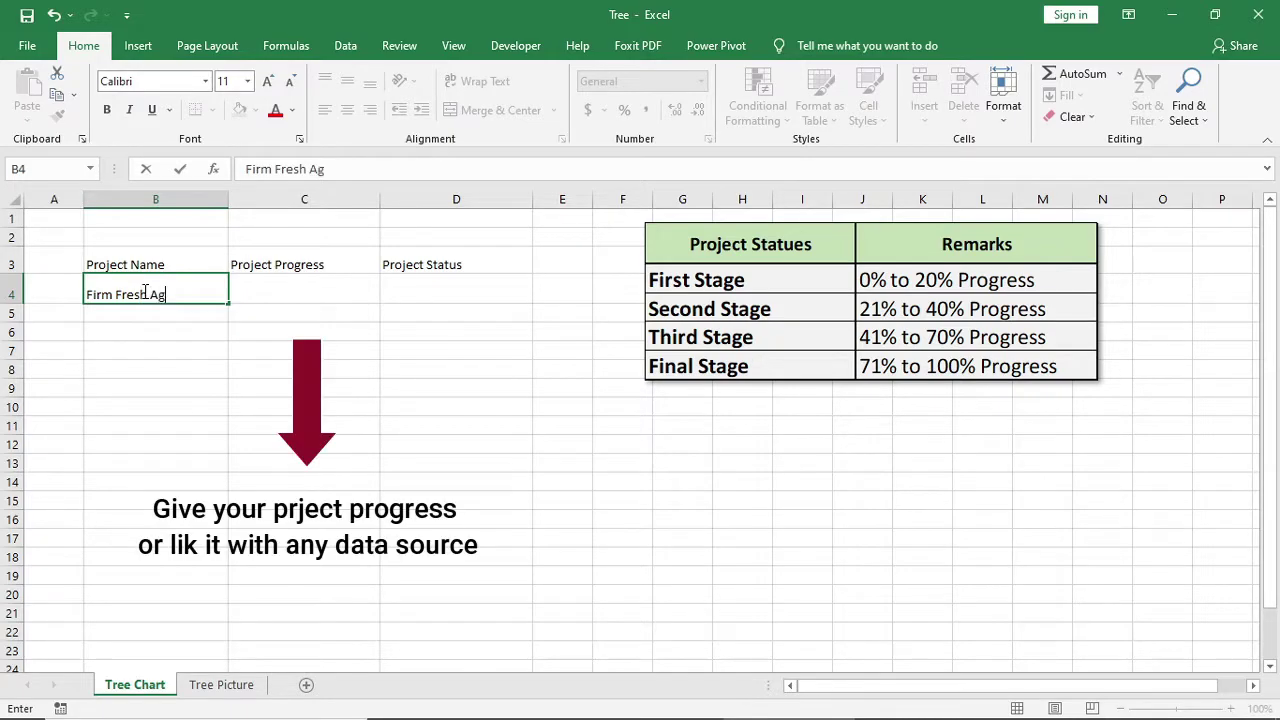
type("ro Ltd.")
key("Tab")
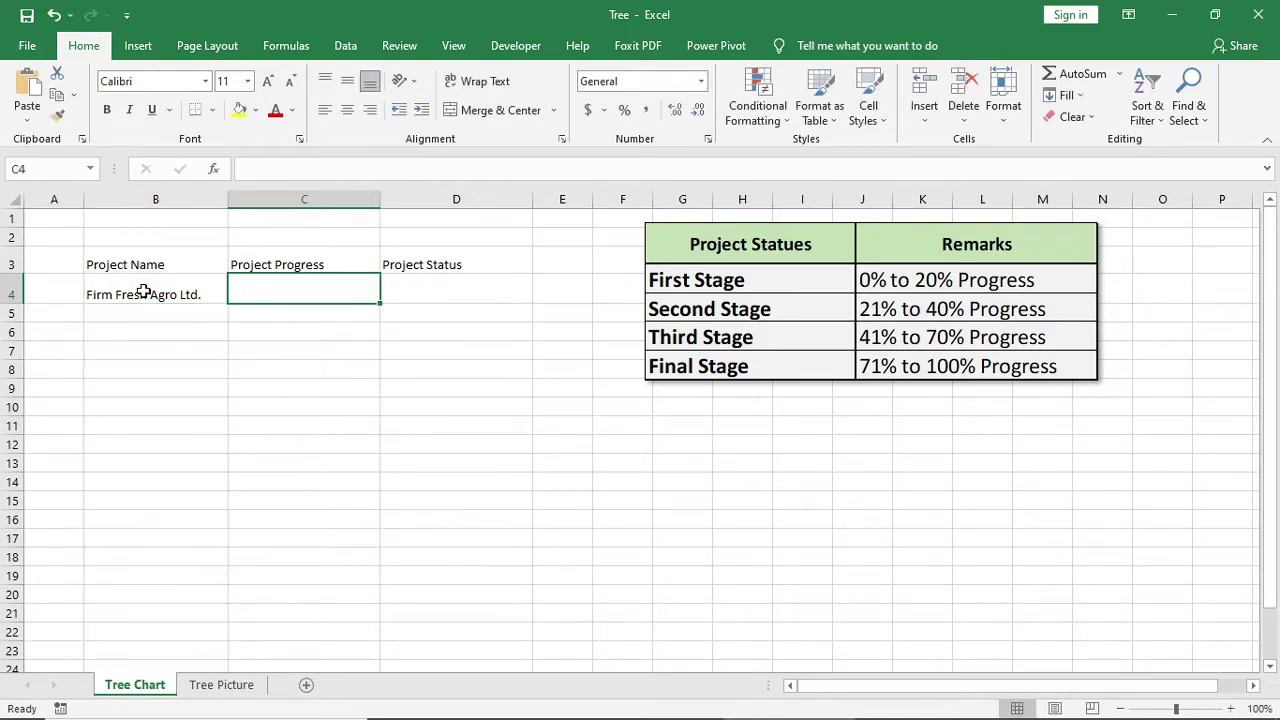
type("10")
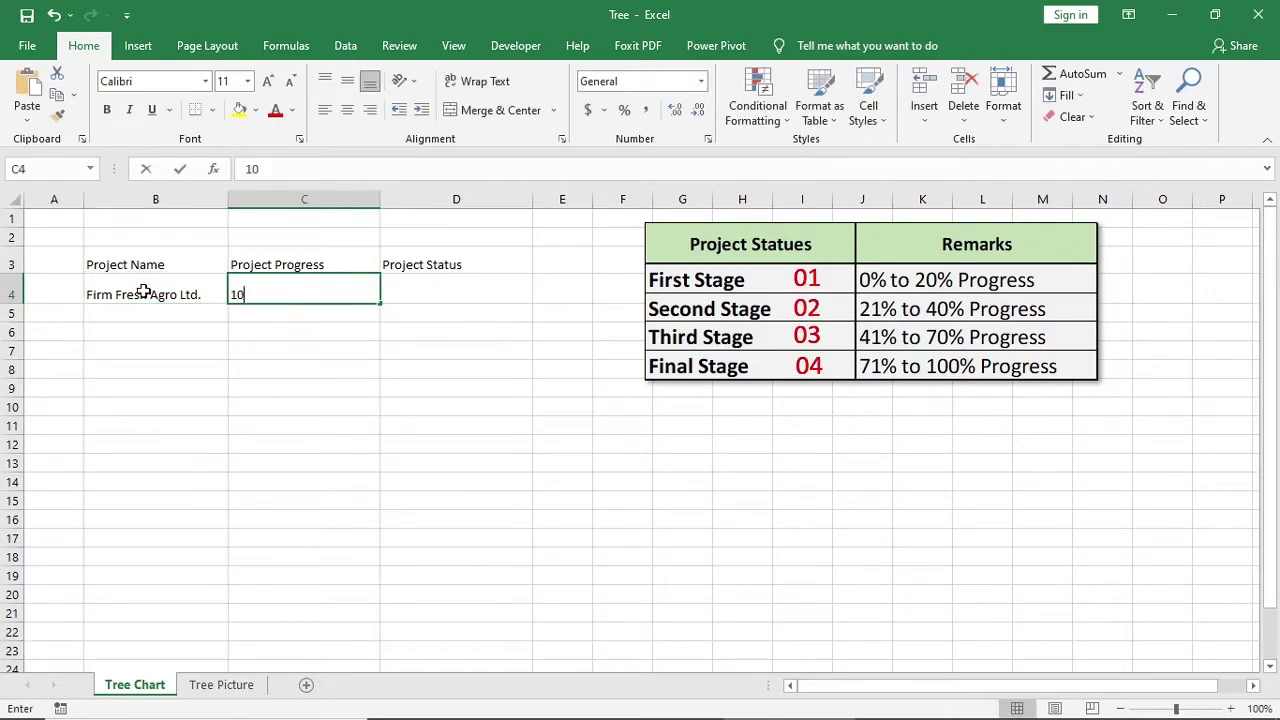
type("%")
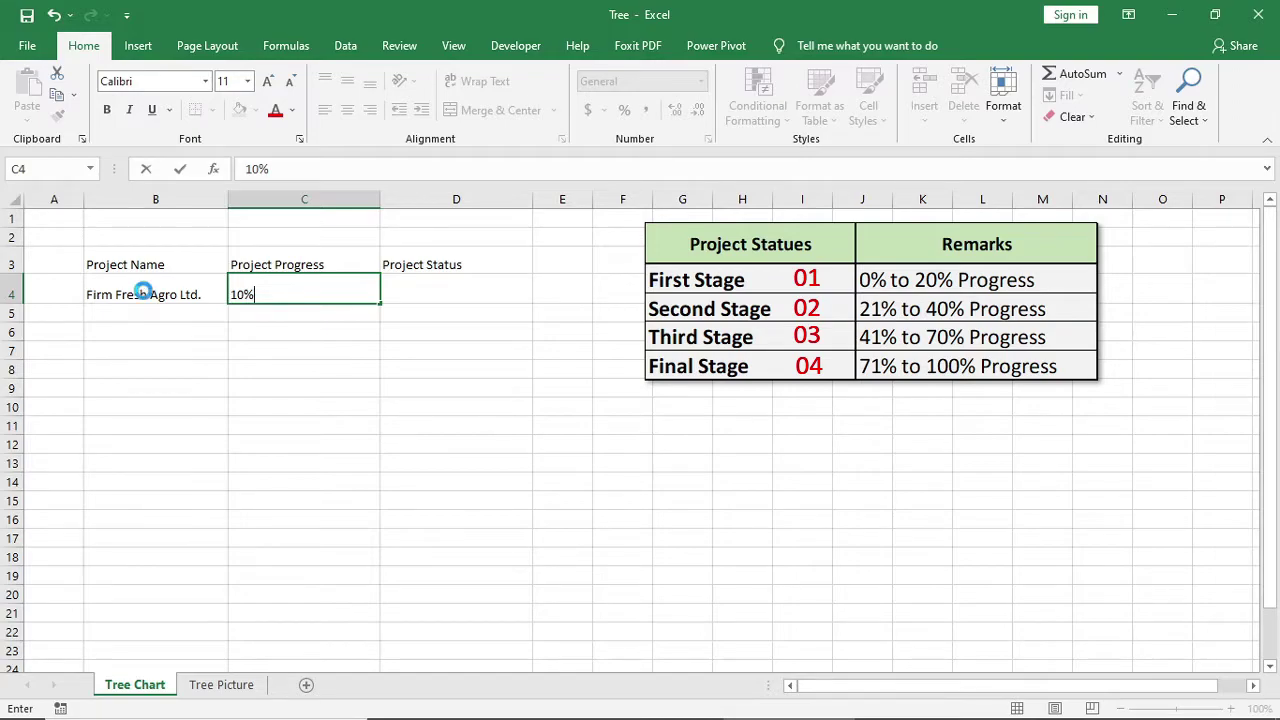
key("Tab")
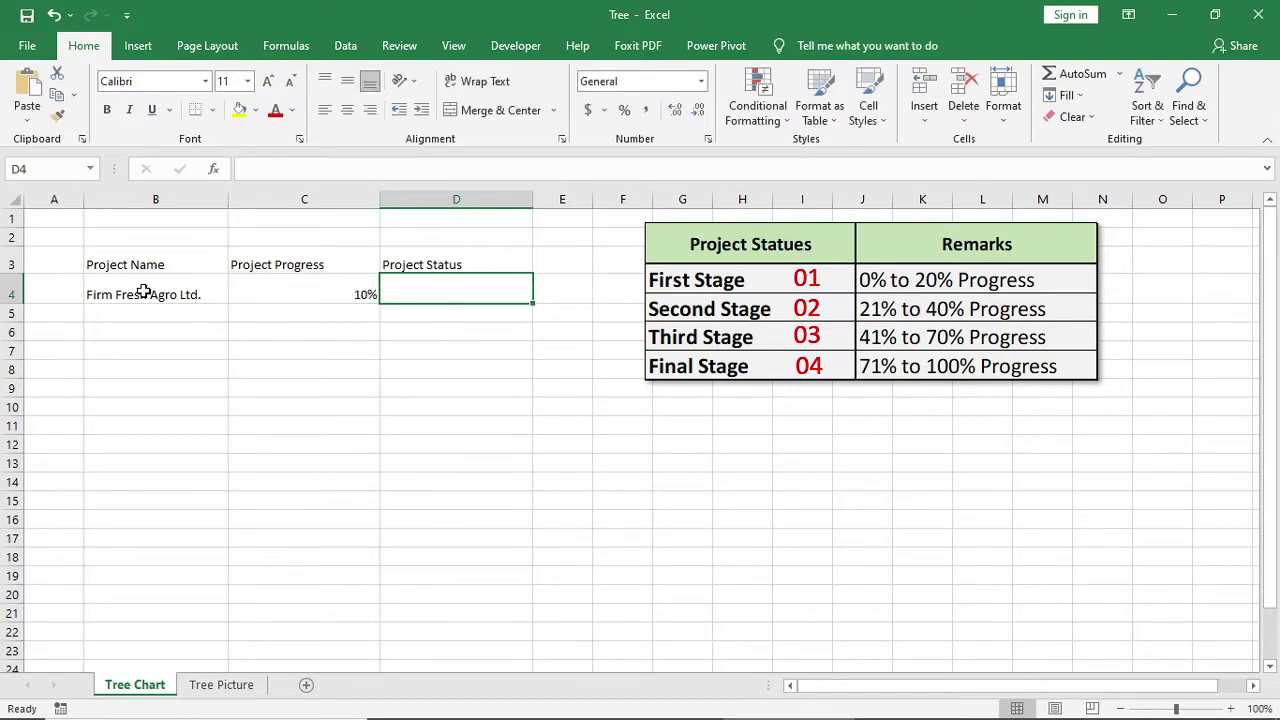
Step: Center the B3:D4 table text horizontally and vertically
left_click_drag(125, 264, 408, 287)
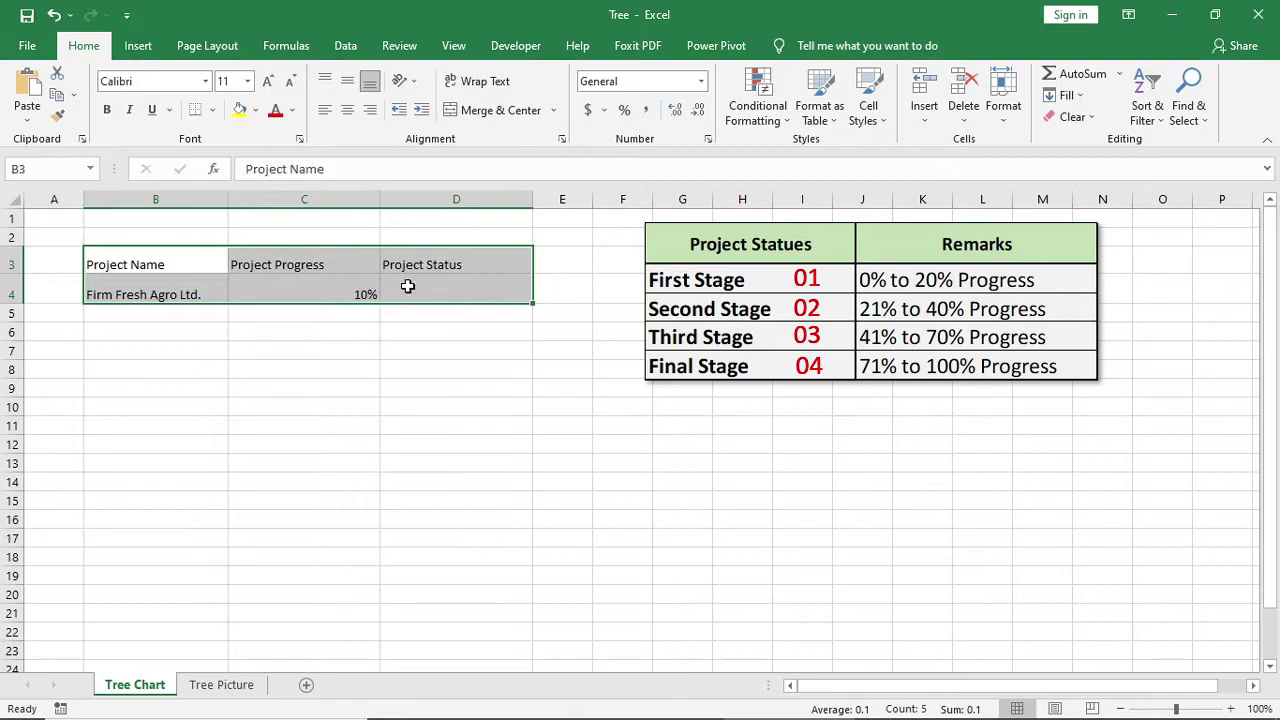
left_click(347, 110)
left_click(347, 80)
left_click(304, 481)
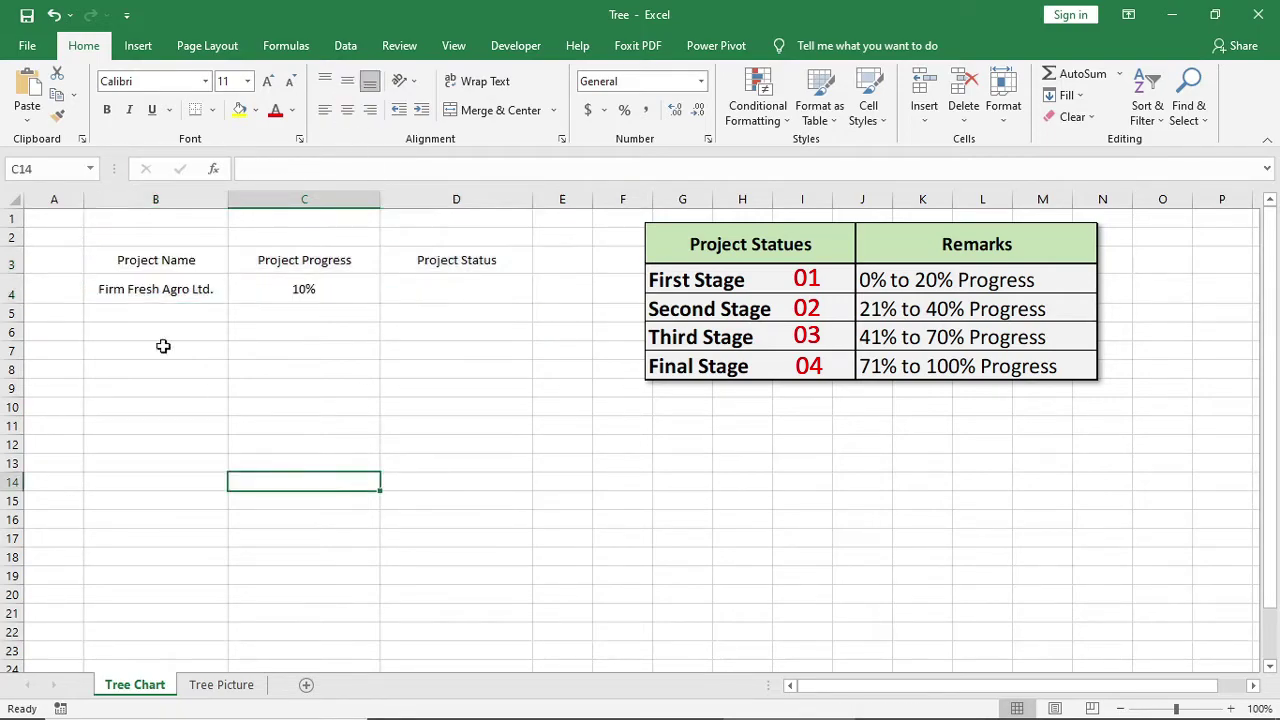
Step: Give B3:D4 all borders and fill the B3:D3 header row light green
left_click_drag(120, 259, 420, 288)
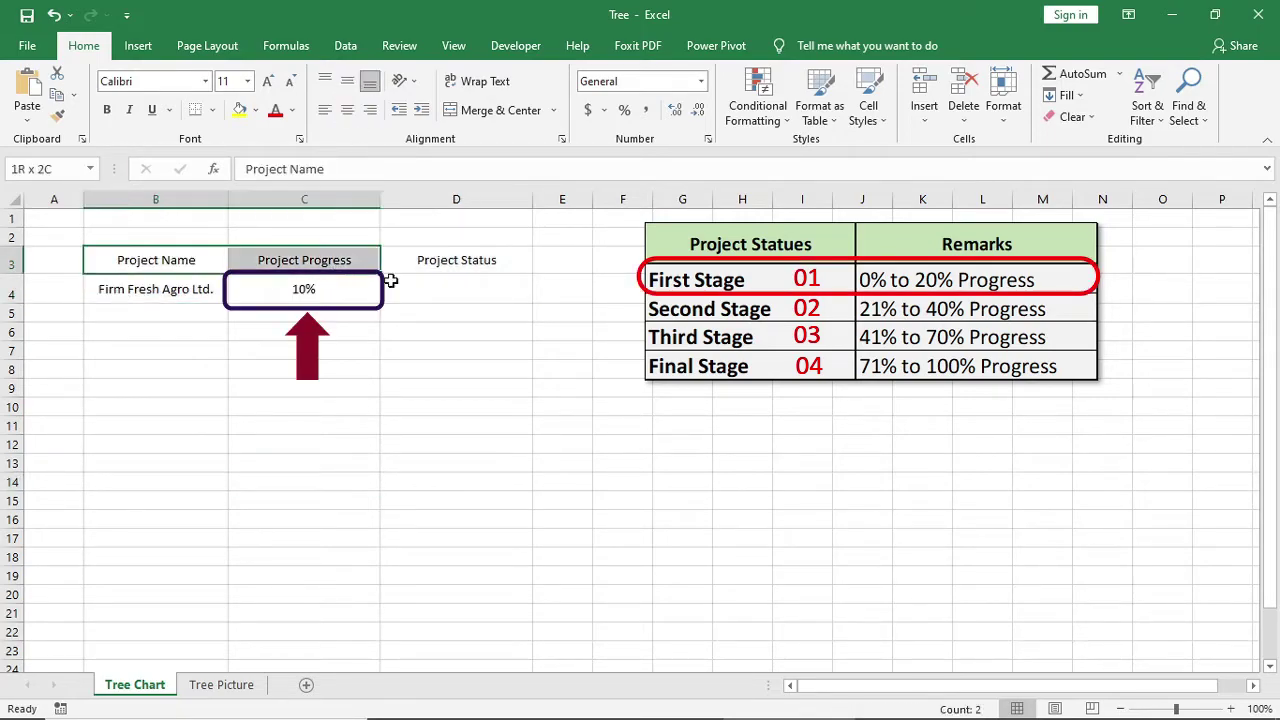
left_click(212, 110)
left_click(236, 284)
left_click_drag(160, 258, 424, 258)
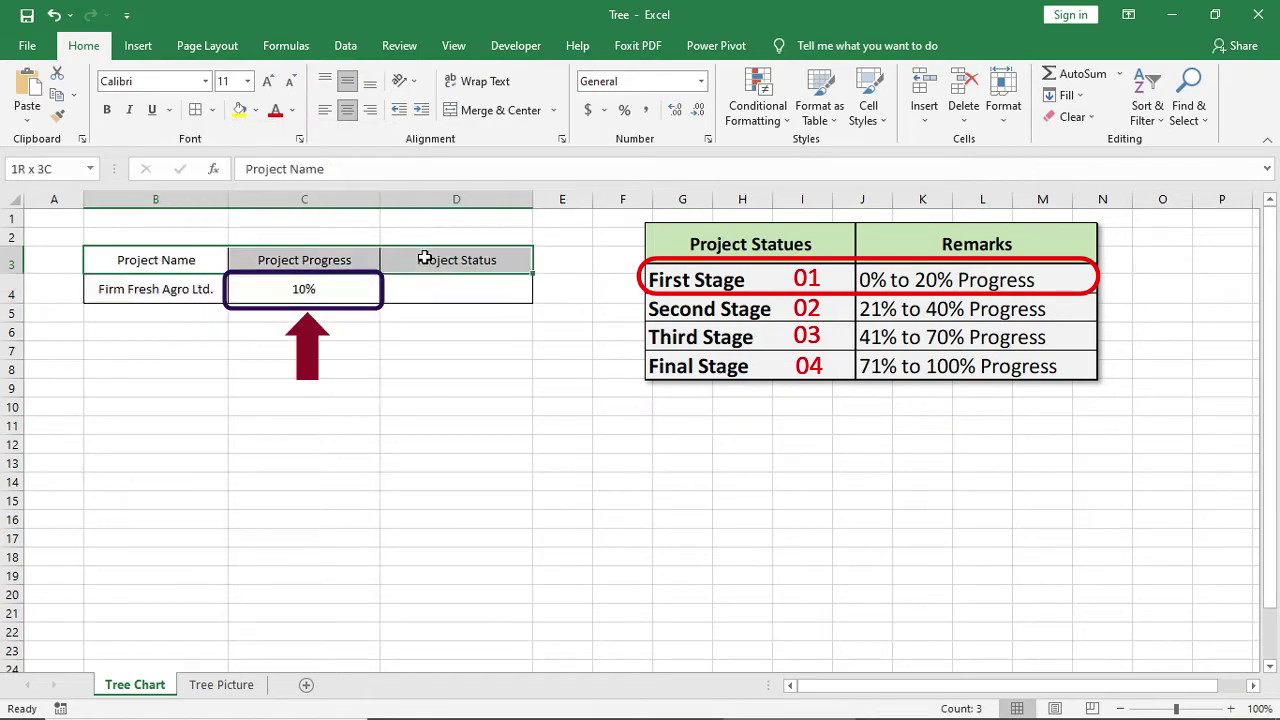
left_click(256, 110)
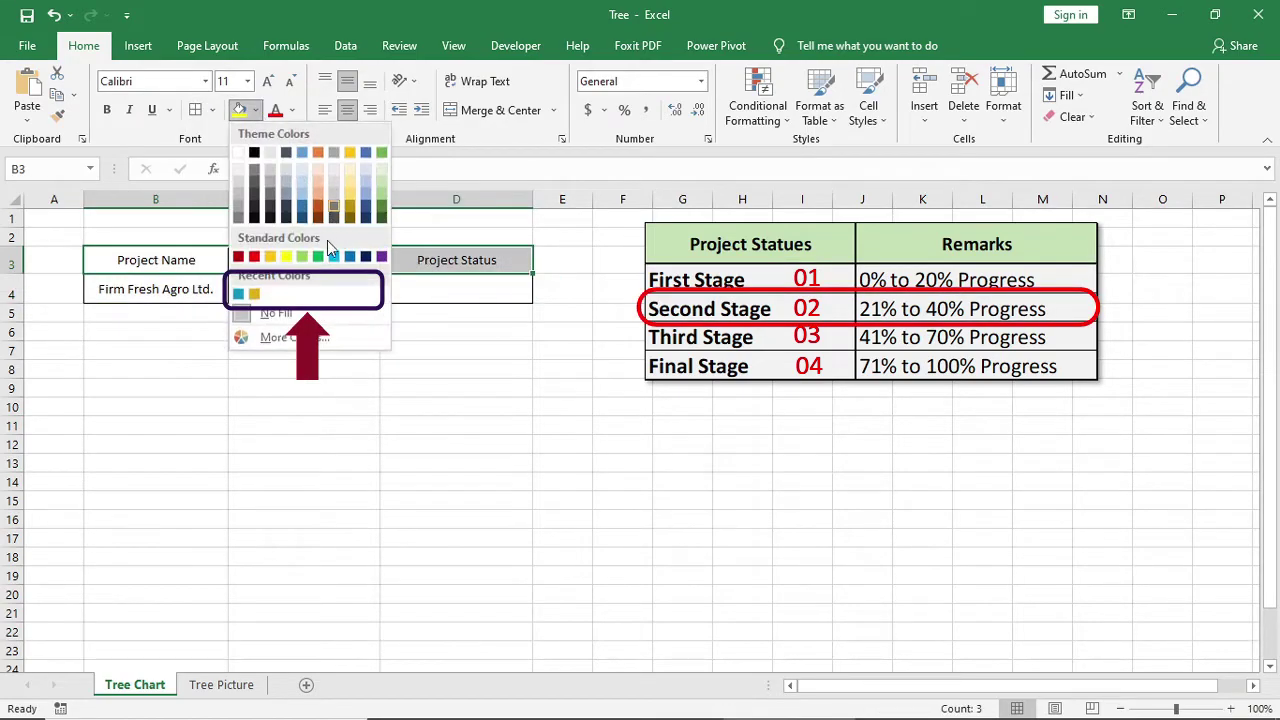
left_click(302, 256)
left_click_drag(428, 262, 180, 260)
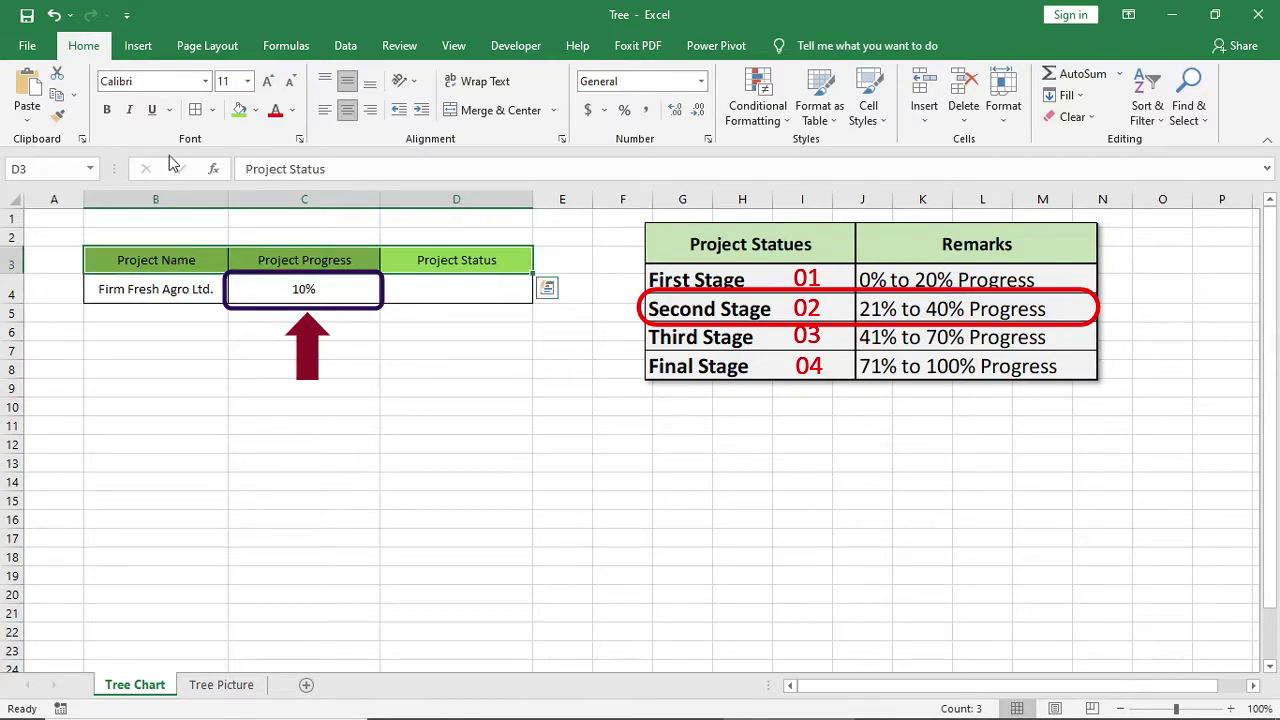
left_click(429, 286)
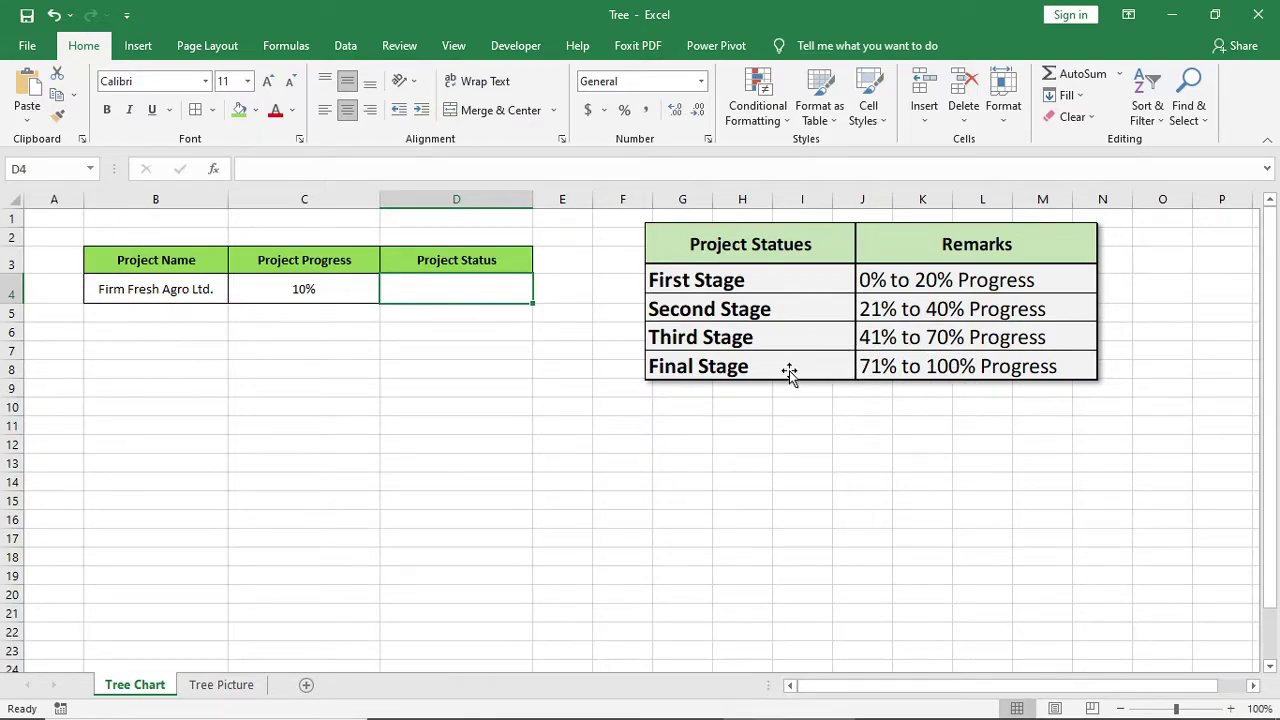
Step: Type =IF(AND(C4>=0%,C4<=20%),"First Stage" in D4, then begin the next IF(AND(
type("=if")
key("Tab")
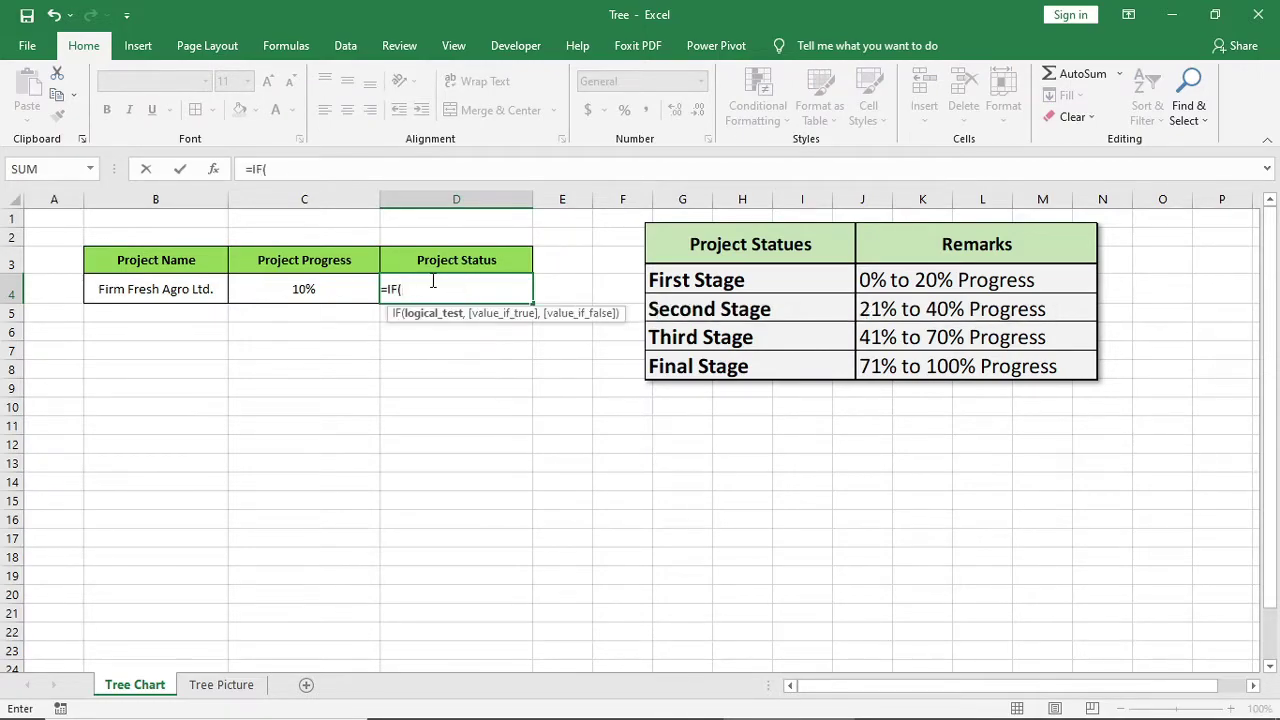
type("and")
key("Tab")
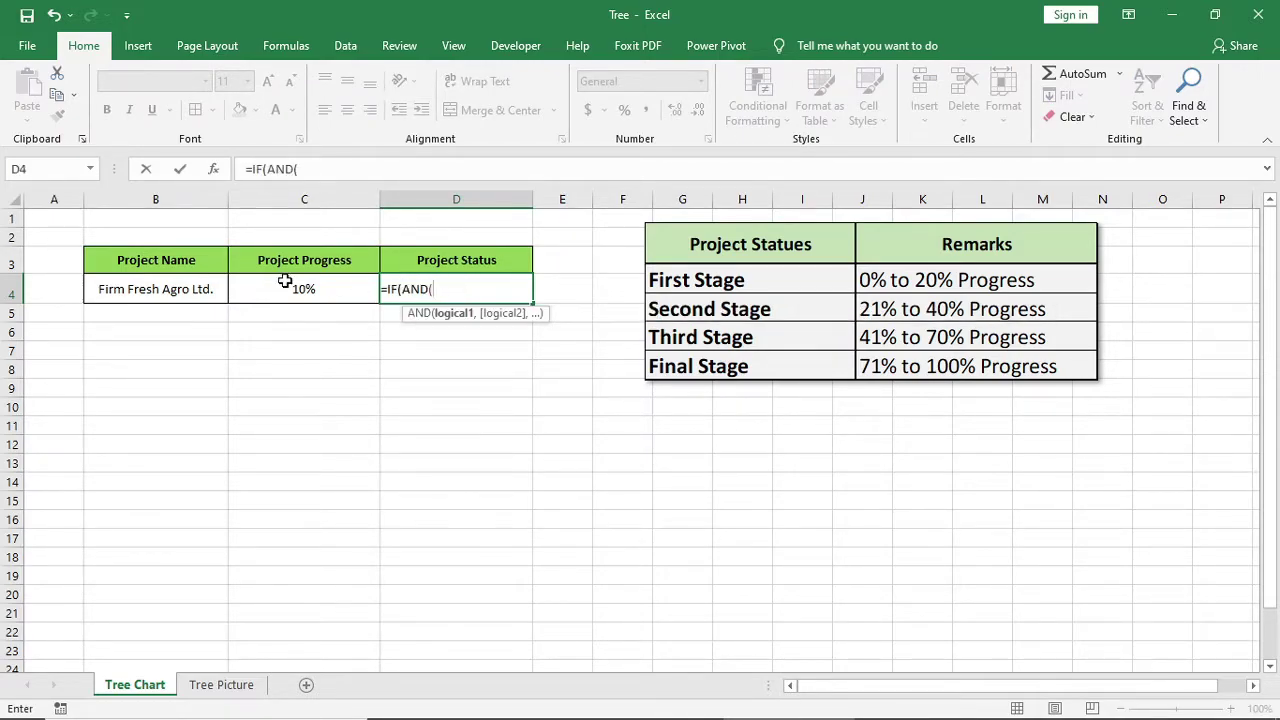
left_click(285, 289)
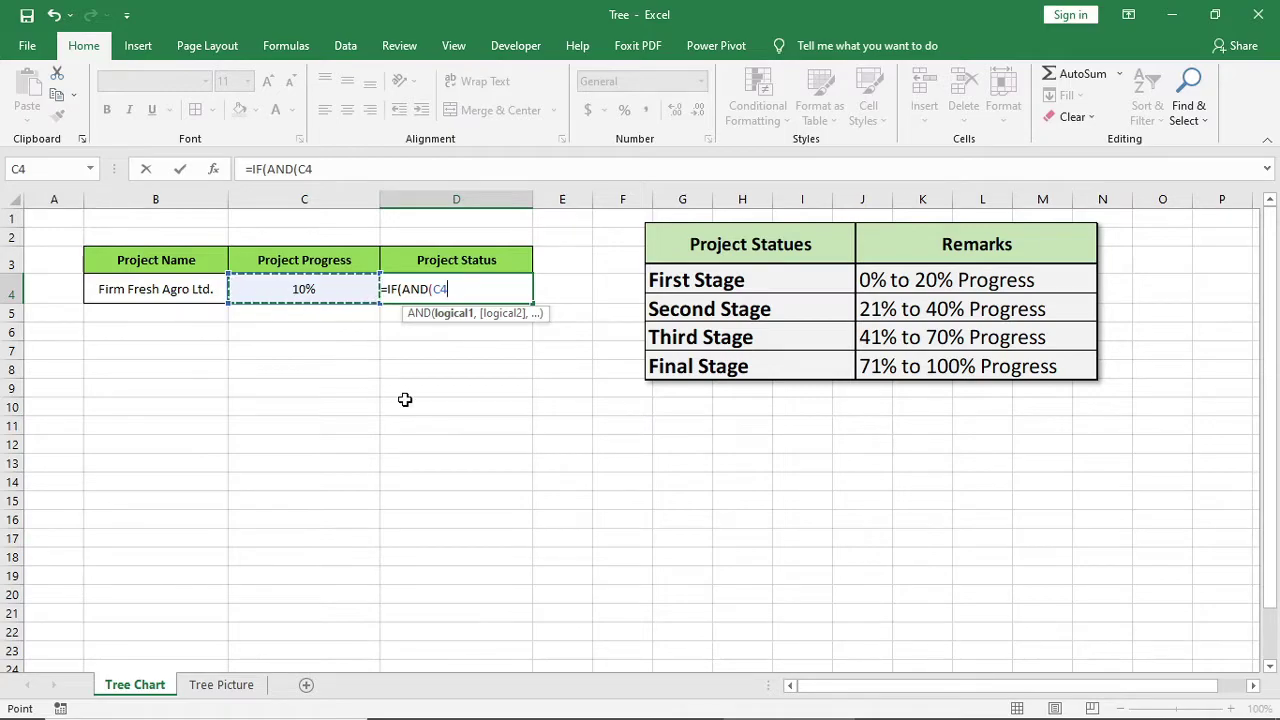
type(">=")
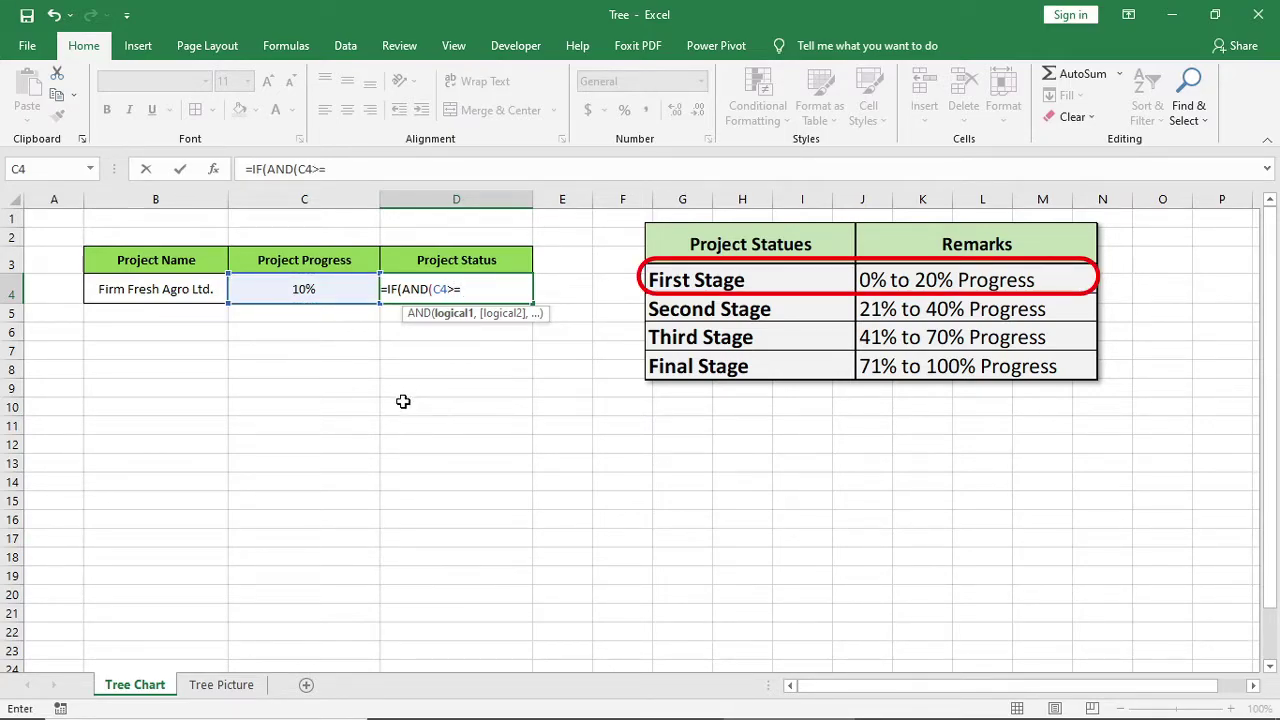
type("0%")
type(",")
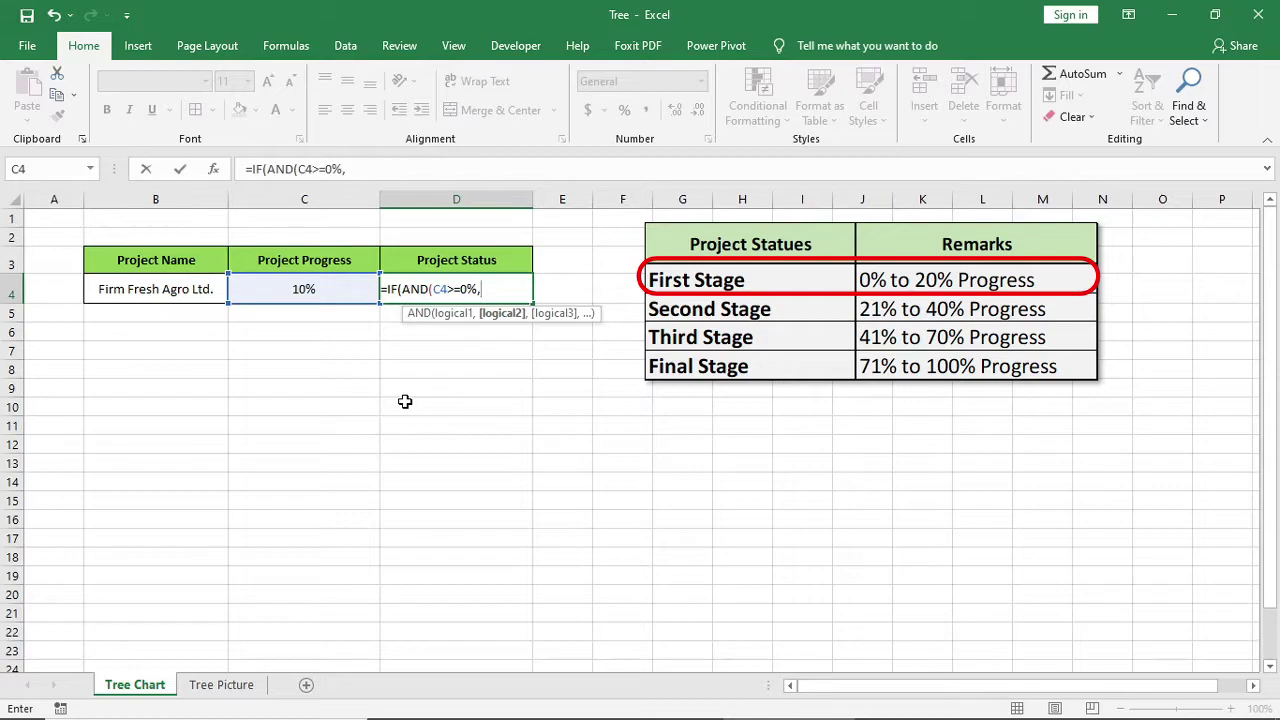
left_click(335, 288)
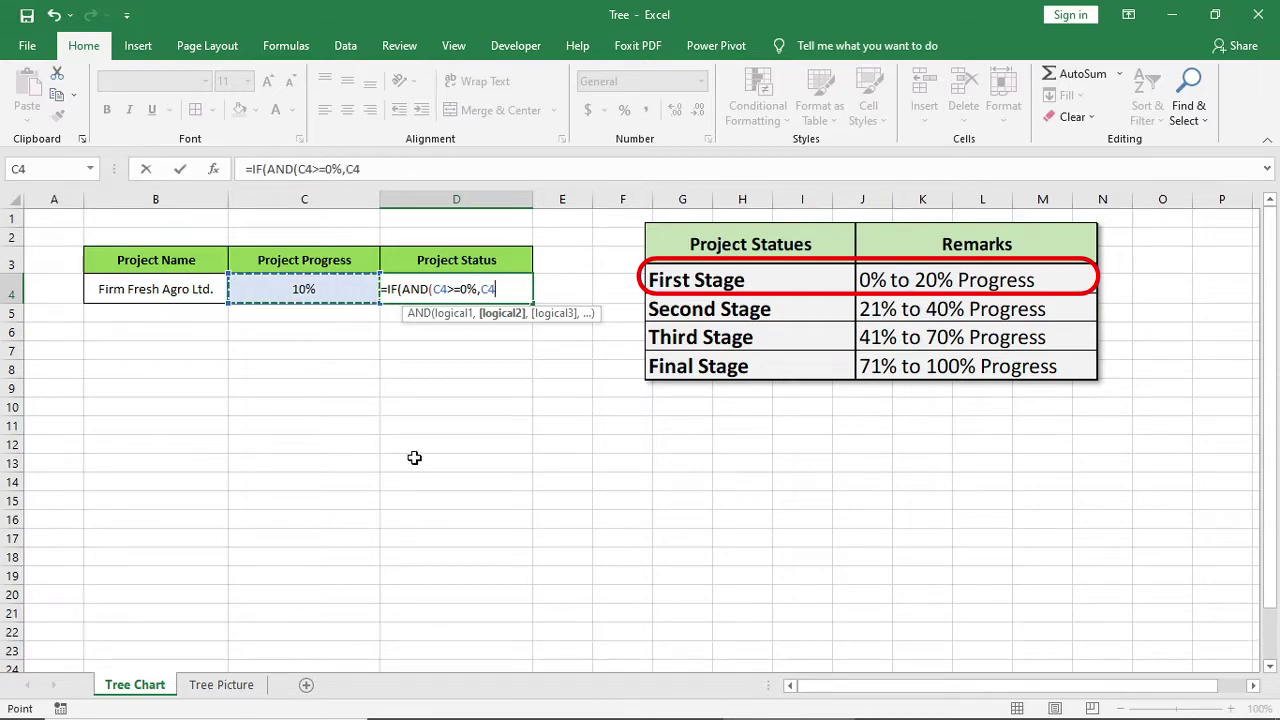
type("<")
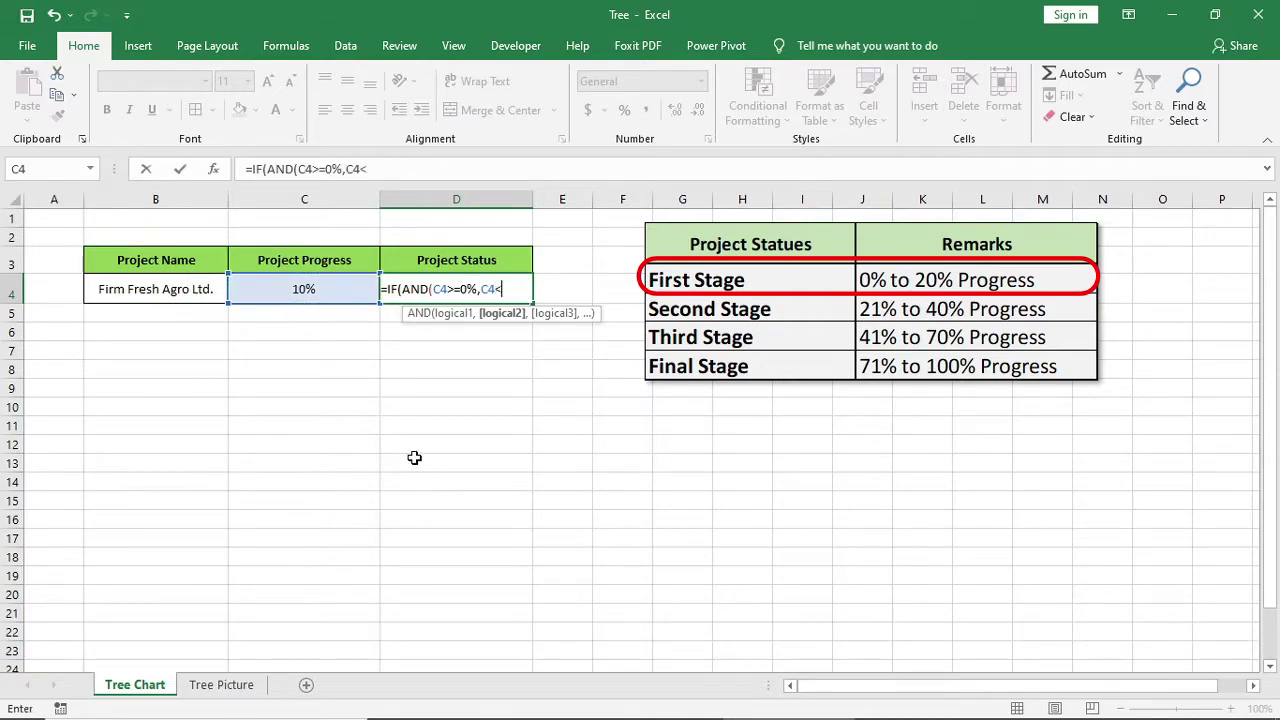
type("=20")
type("%")
type(")")
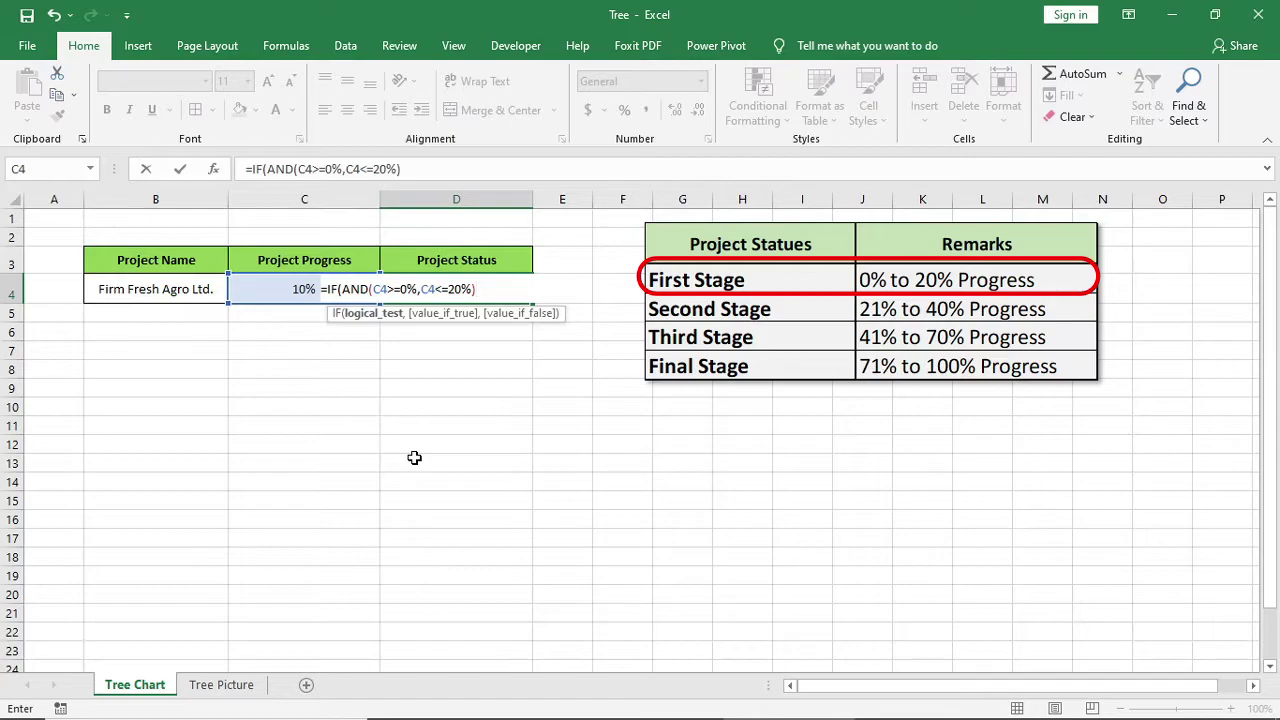
type(",\"F")
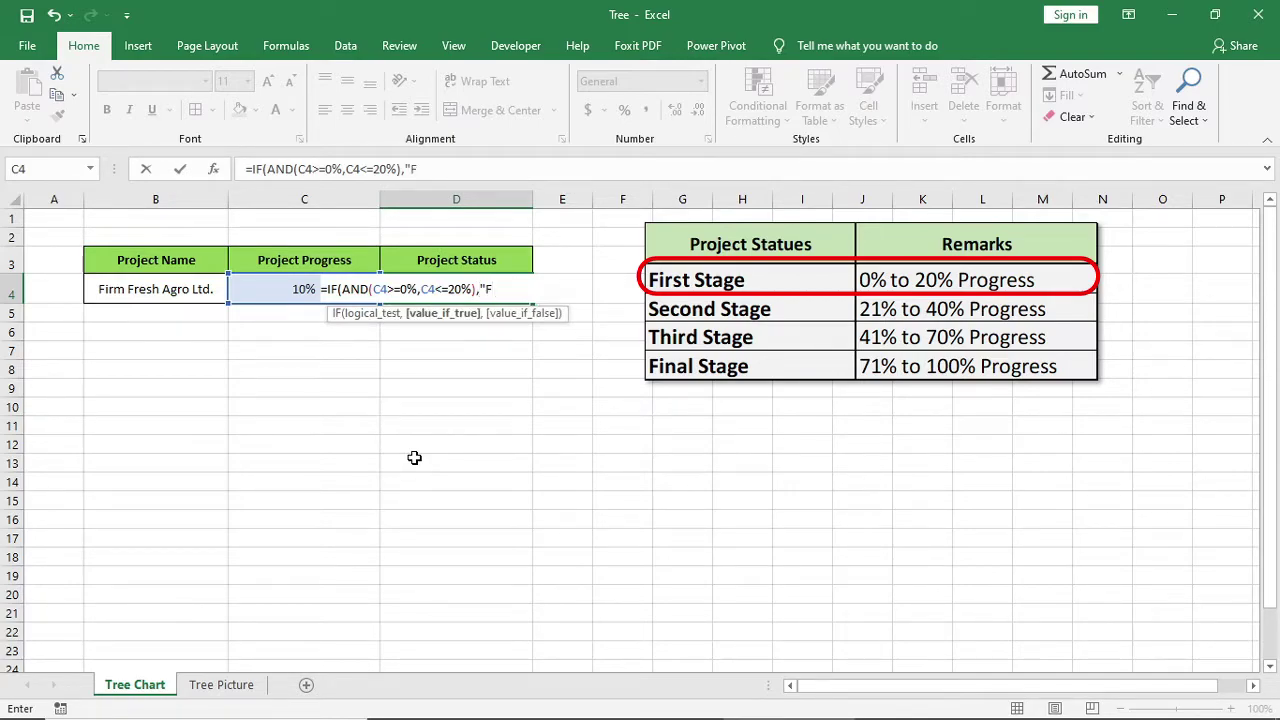
type("irst Sta")
type("ge")
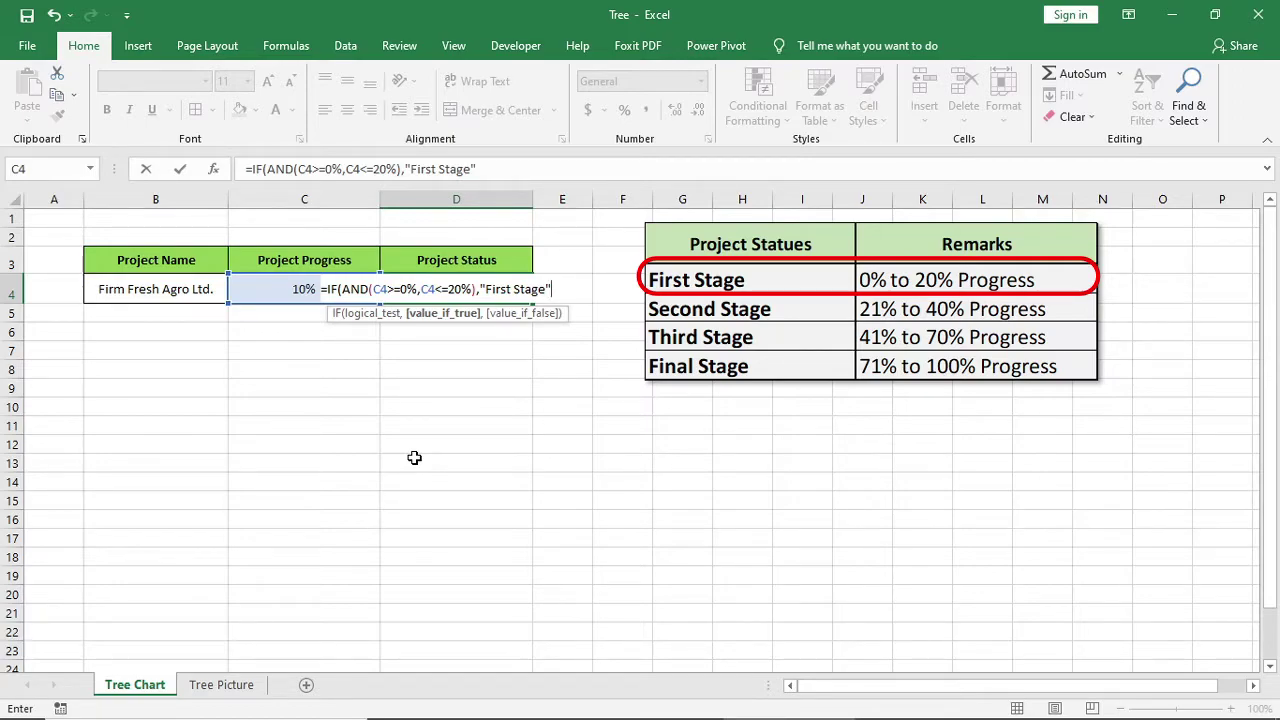
type(",")
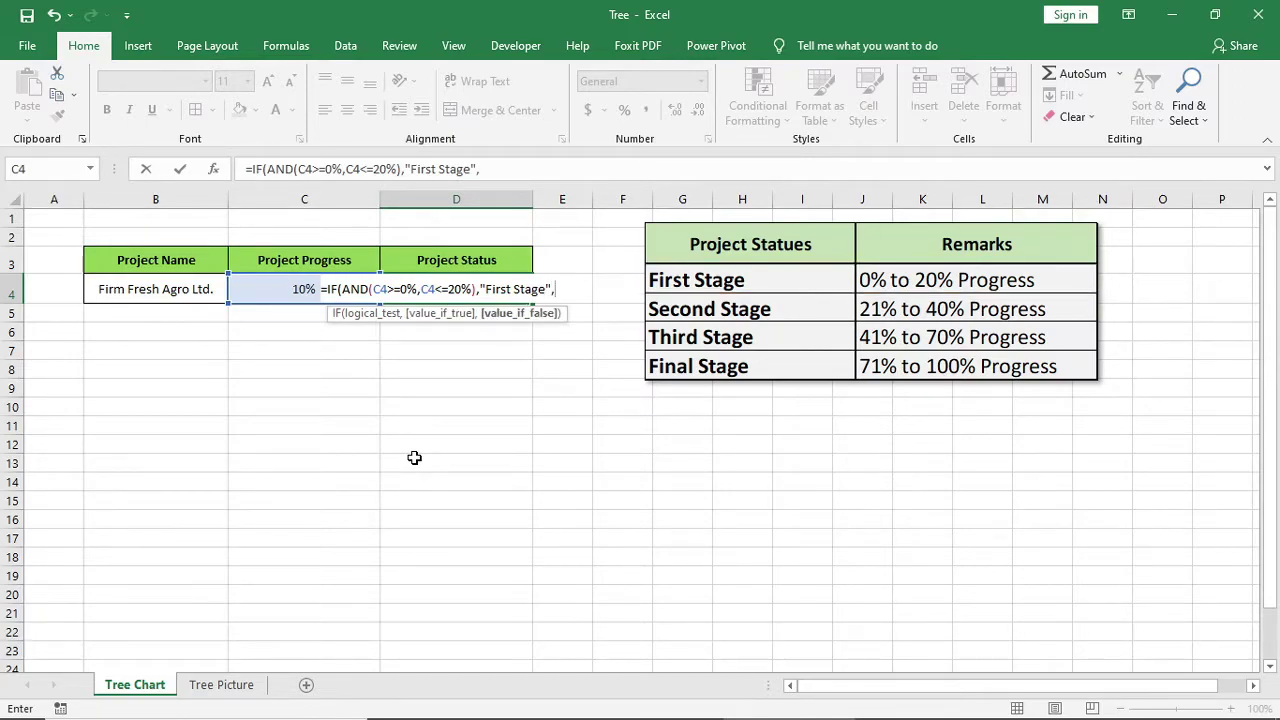
type("IF(")
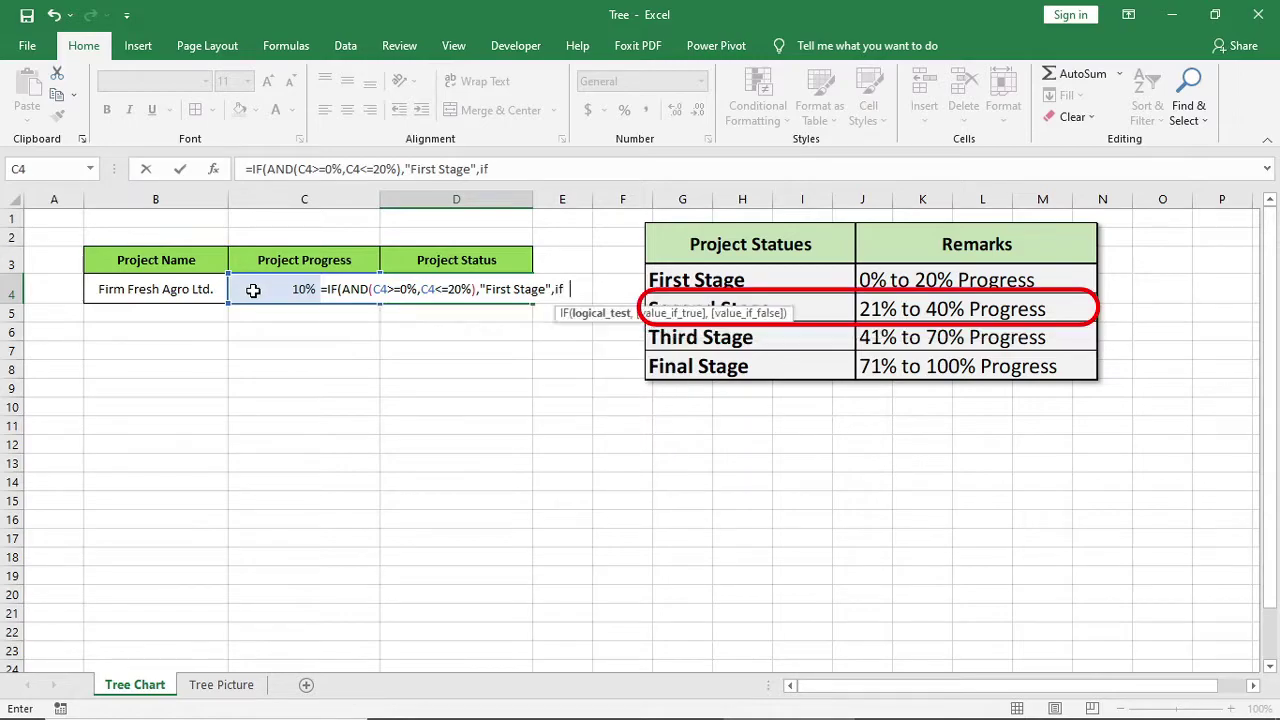
type("AND(")
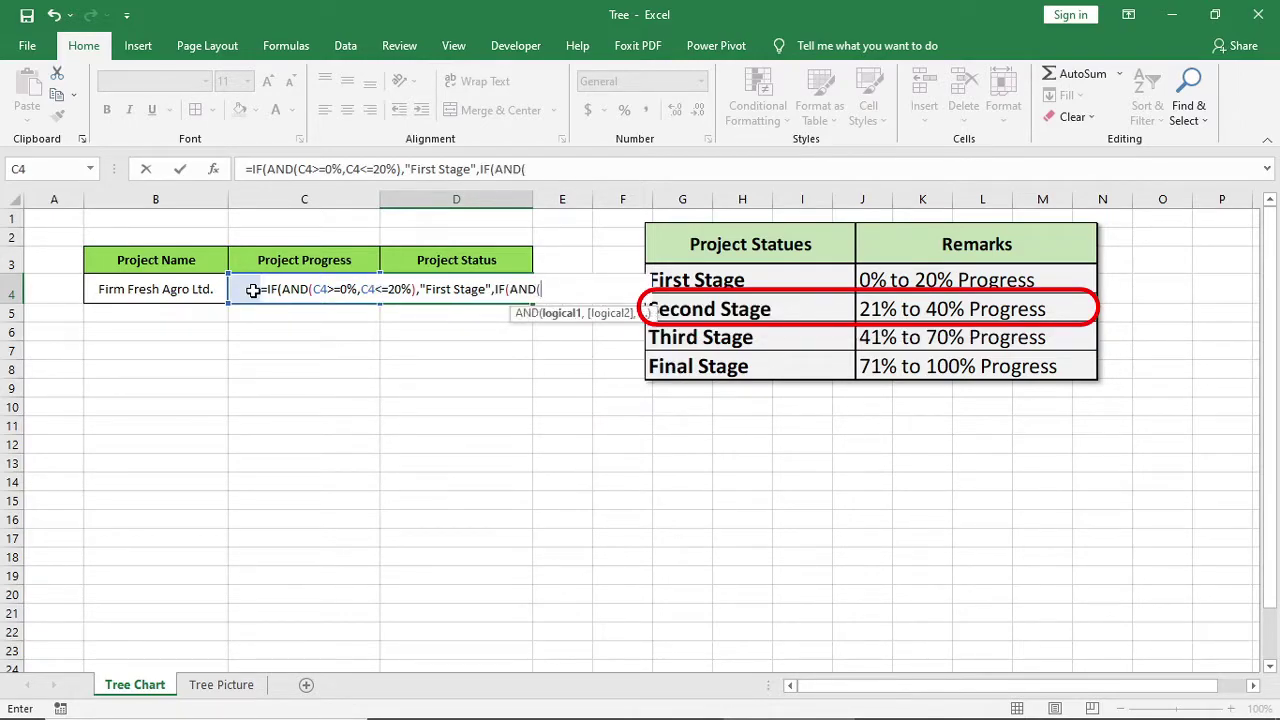
Step: Add the Second Stage branch: C4>=21% and C4<=40% returns "Second Stage", then open another IF
left_click(240, 289)
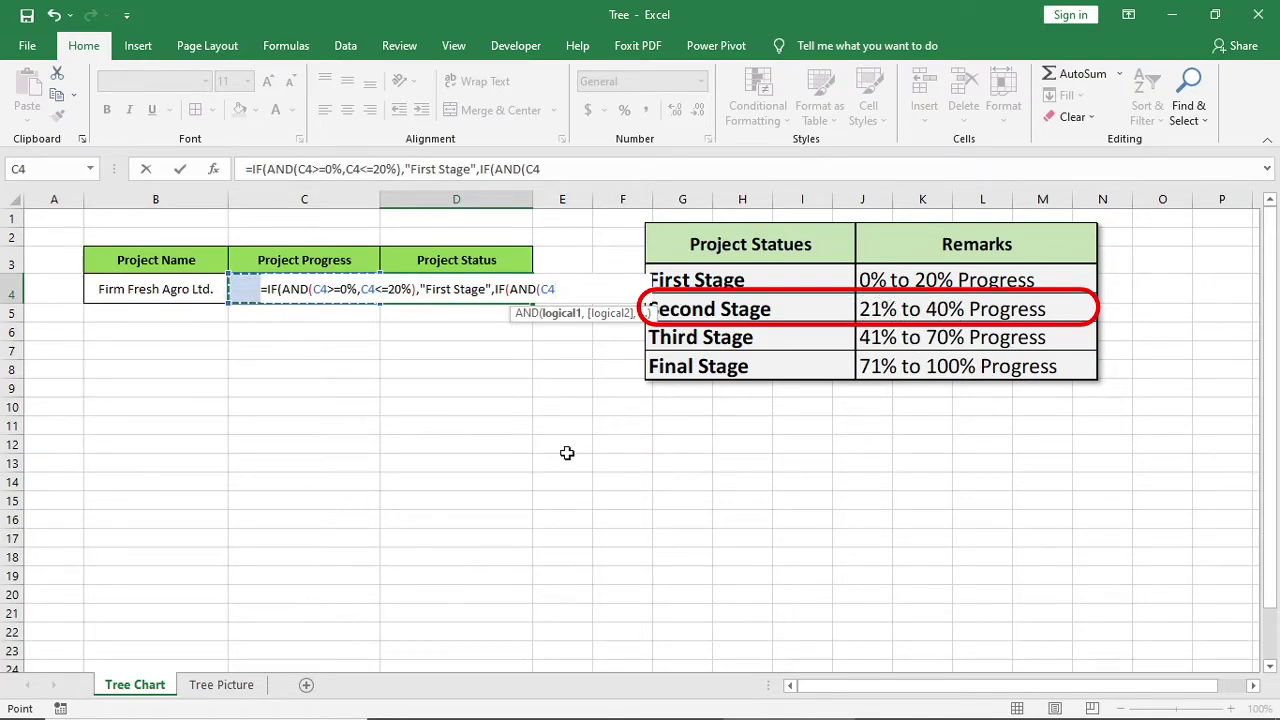
type(">=21")
type("%")
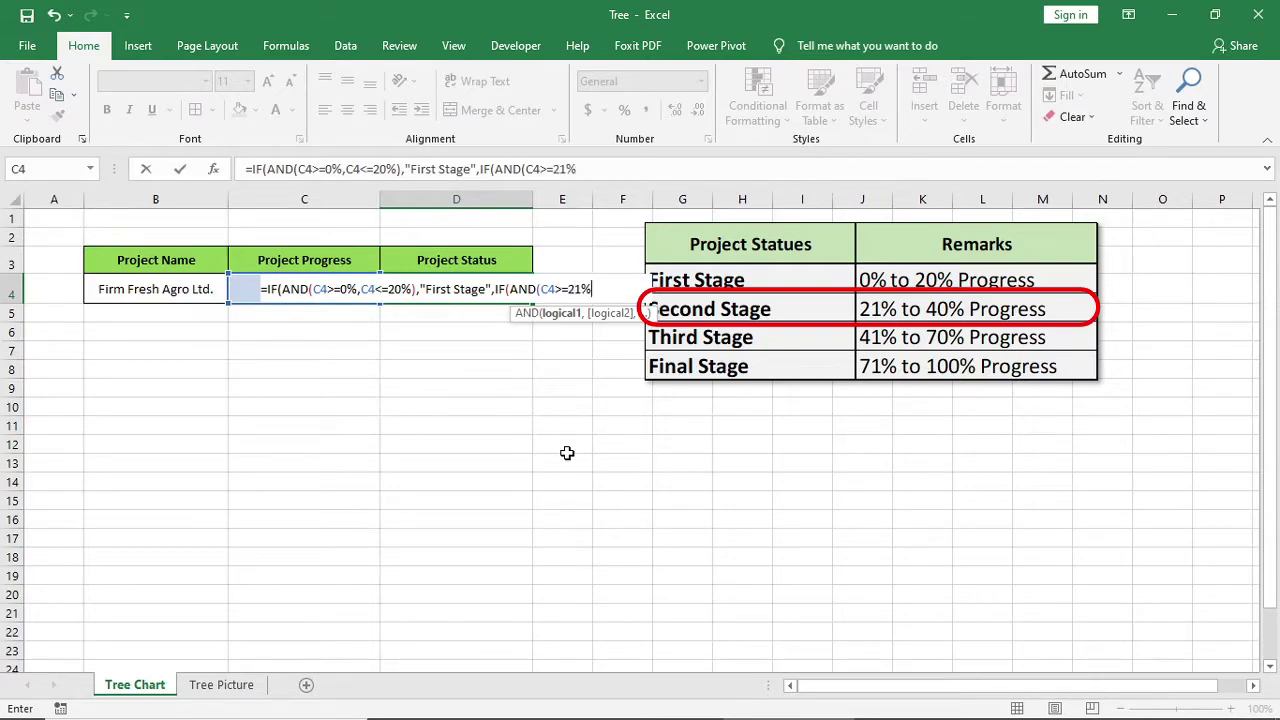
type(",")
left_click(238, 286)
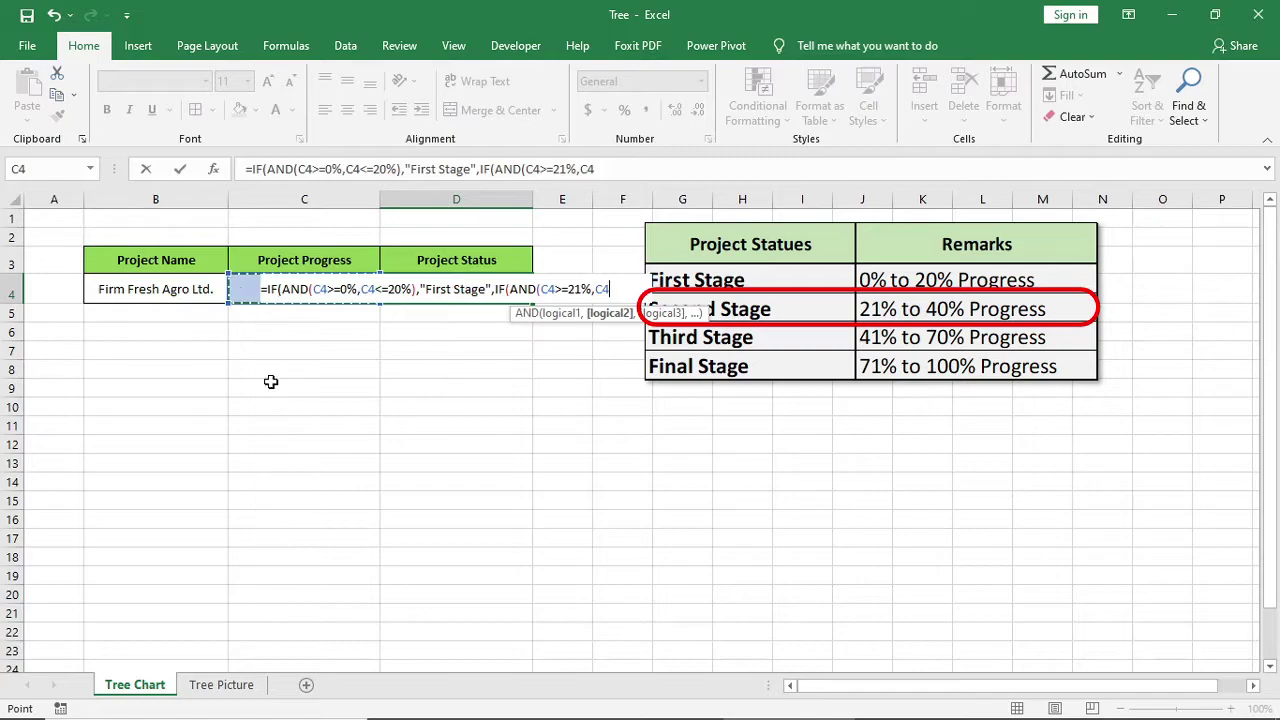
type("<=")
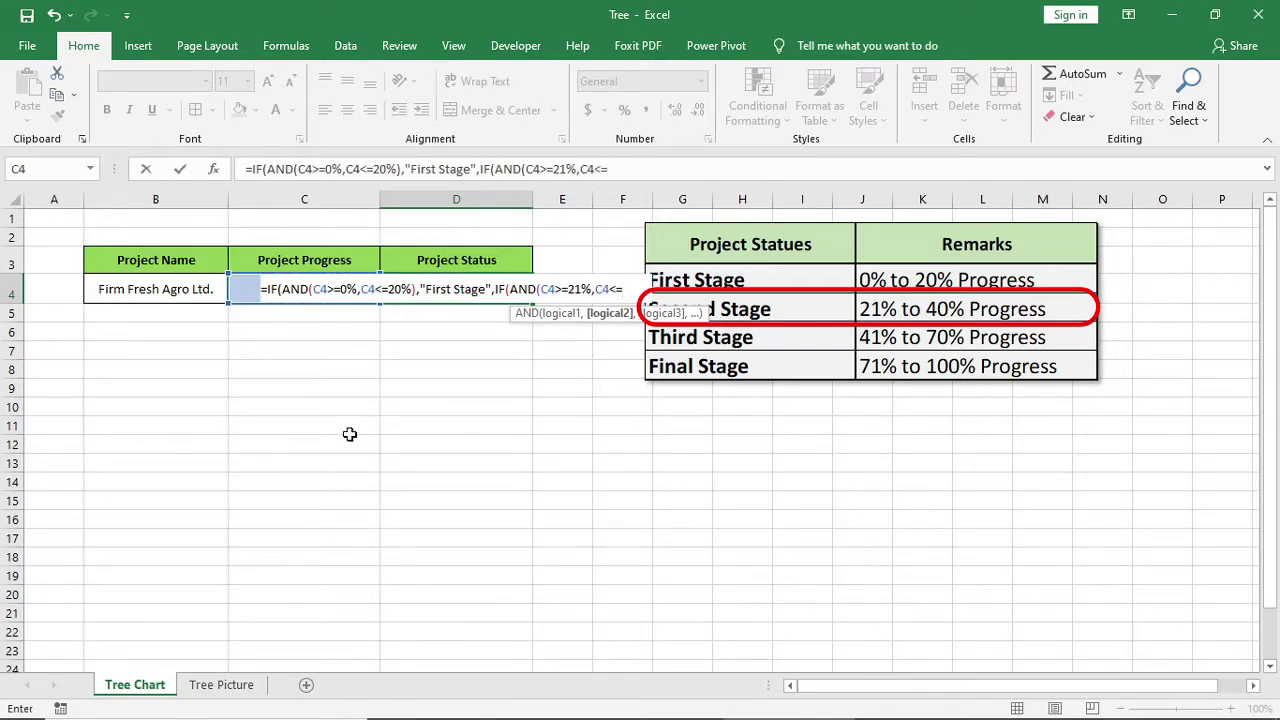
type("40")
type("%)")
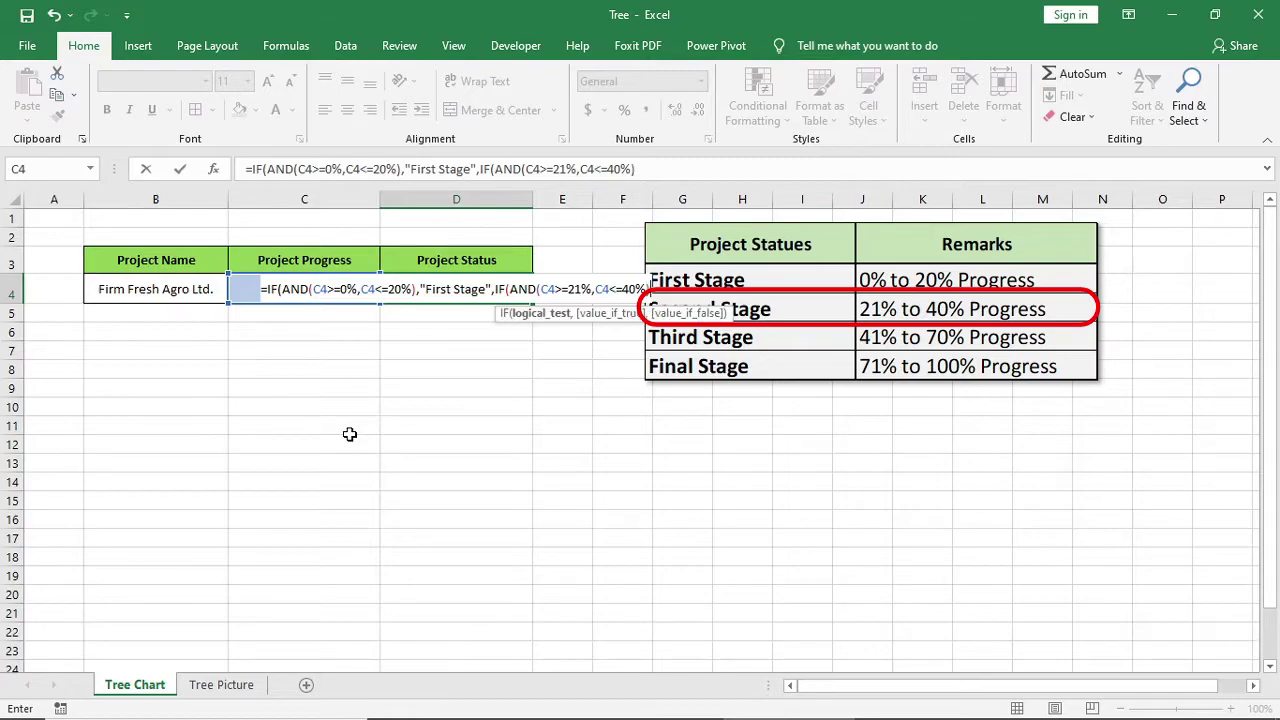
type(",\"")
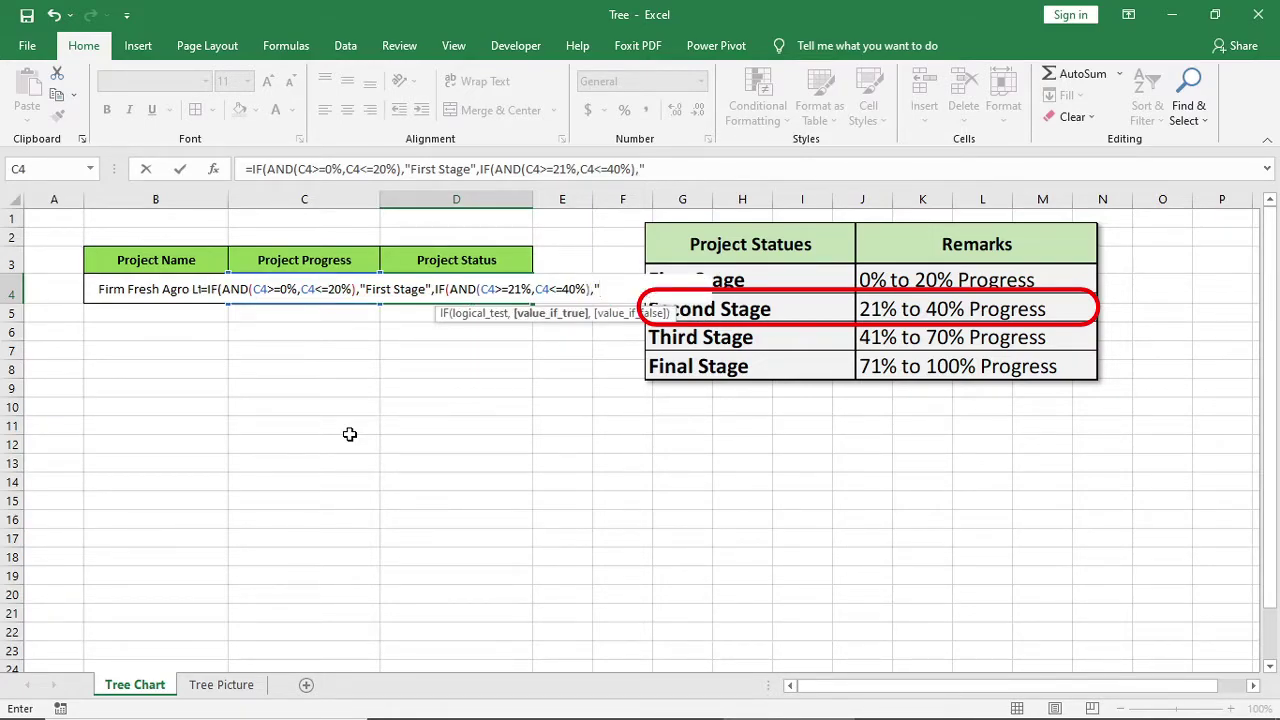
type("Second St")
type("age\"")
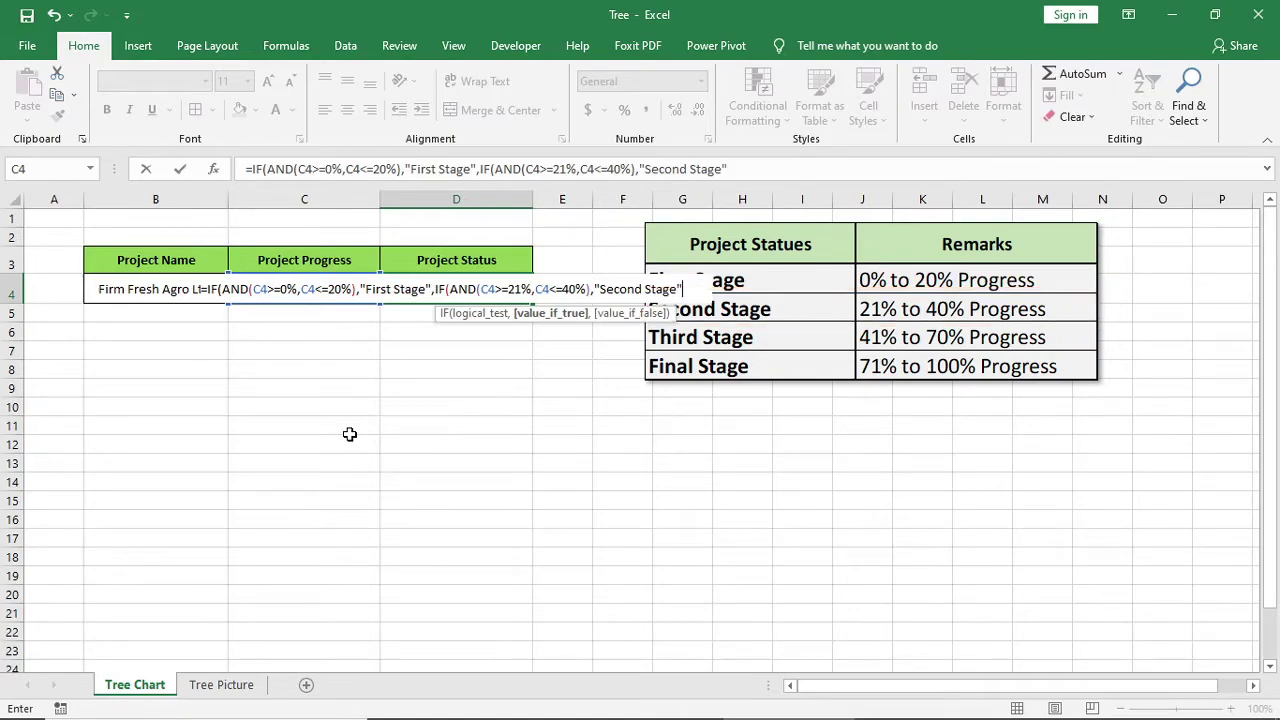
type(",I")
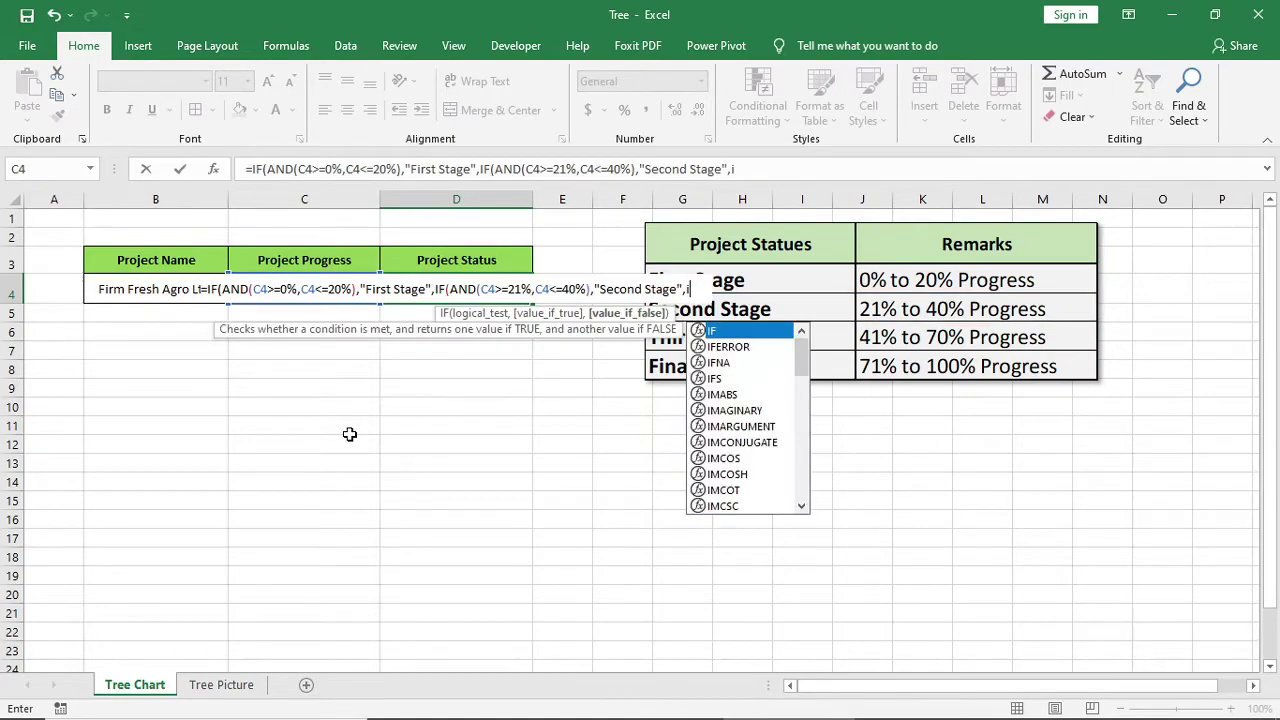
type("F(")
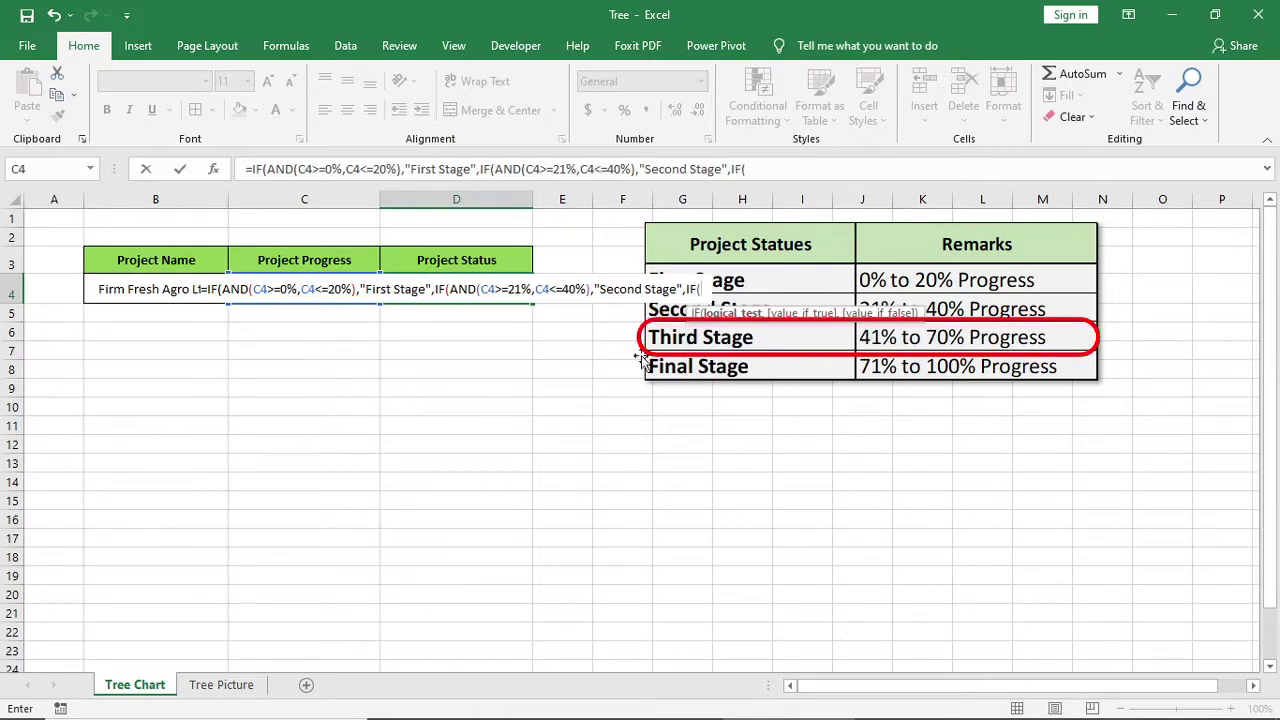
Step: Add the Third Stage branch testing C4>=41% and C4<=70%, then start another IF(AND
key("F2")
type("AND")
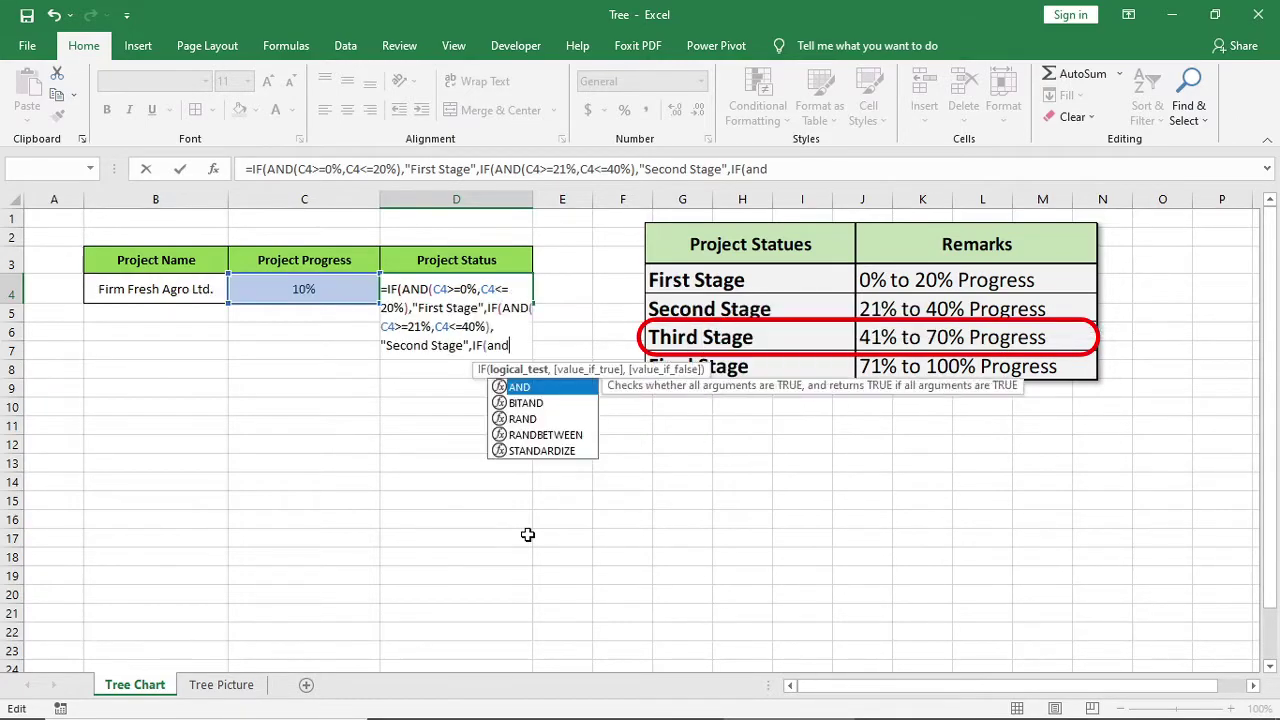
type("(")
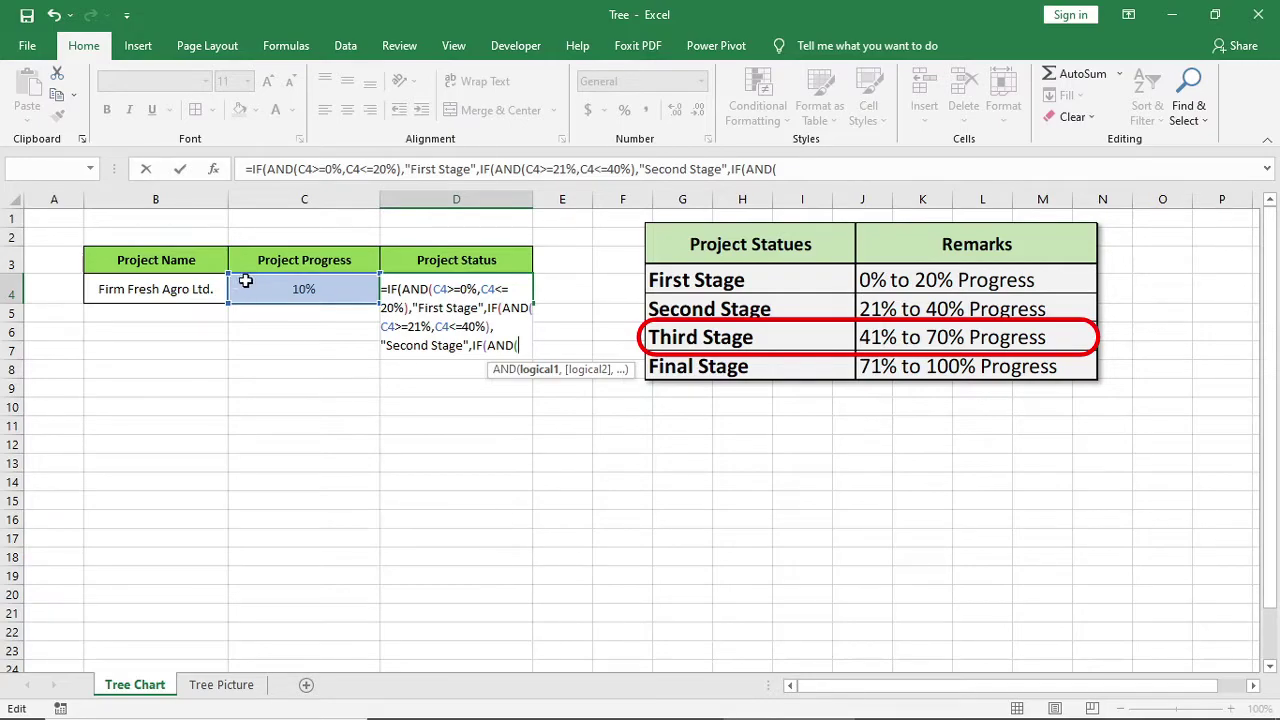
left_click(257, 286)
type(">=")
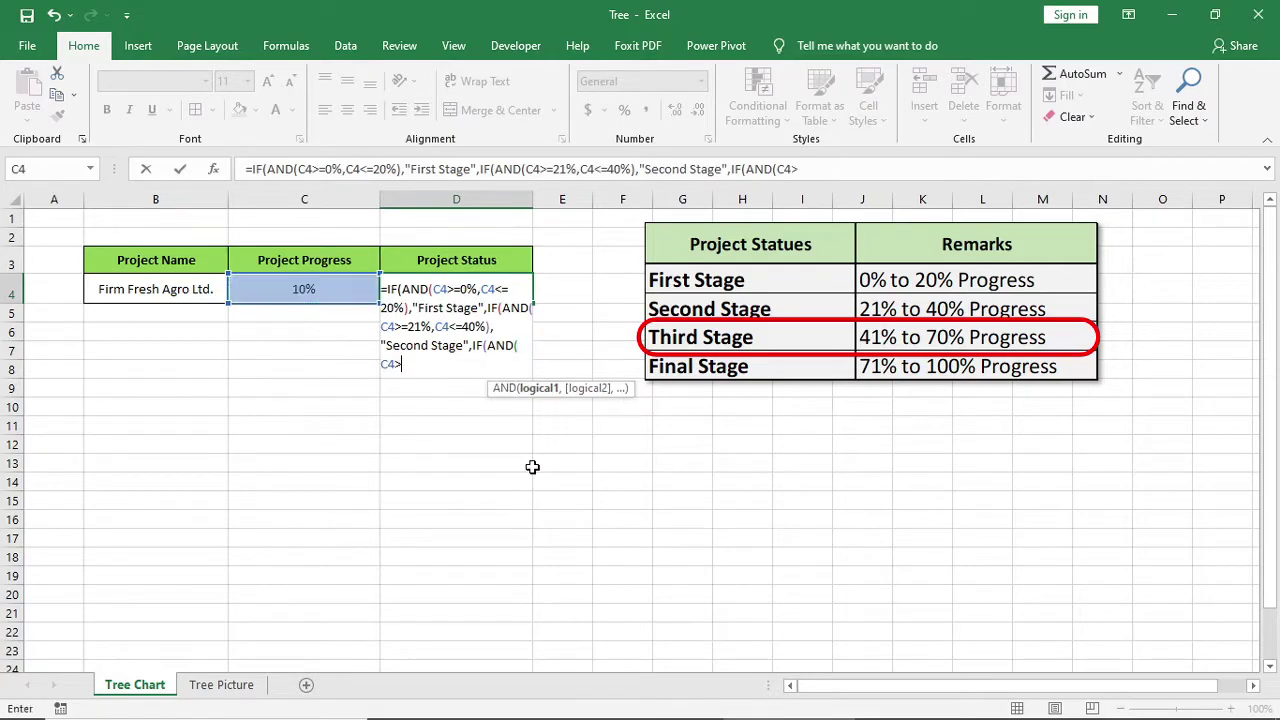
type("41%")
type(",")
left_click(306, 286)
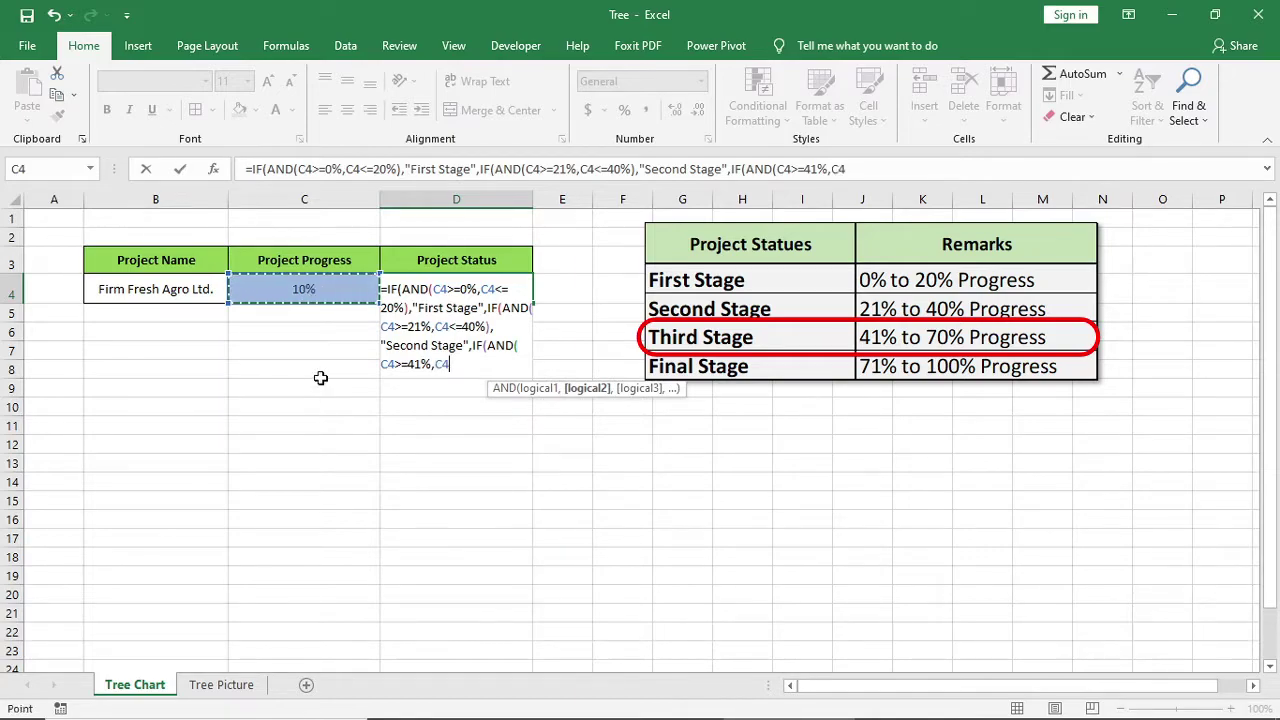
type("<=70")
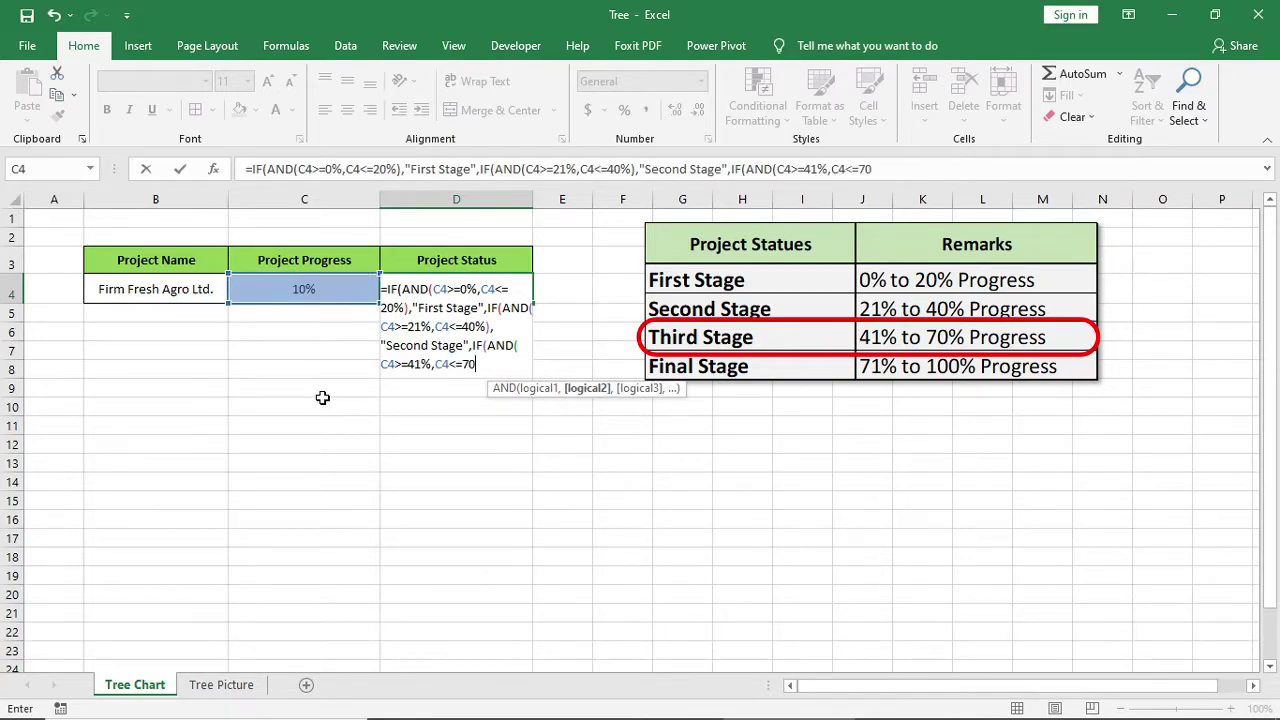
type("%")
type("),")
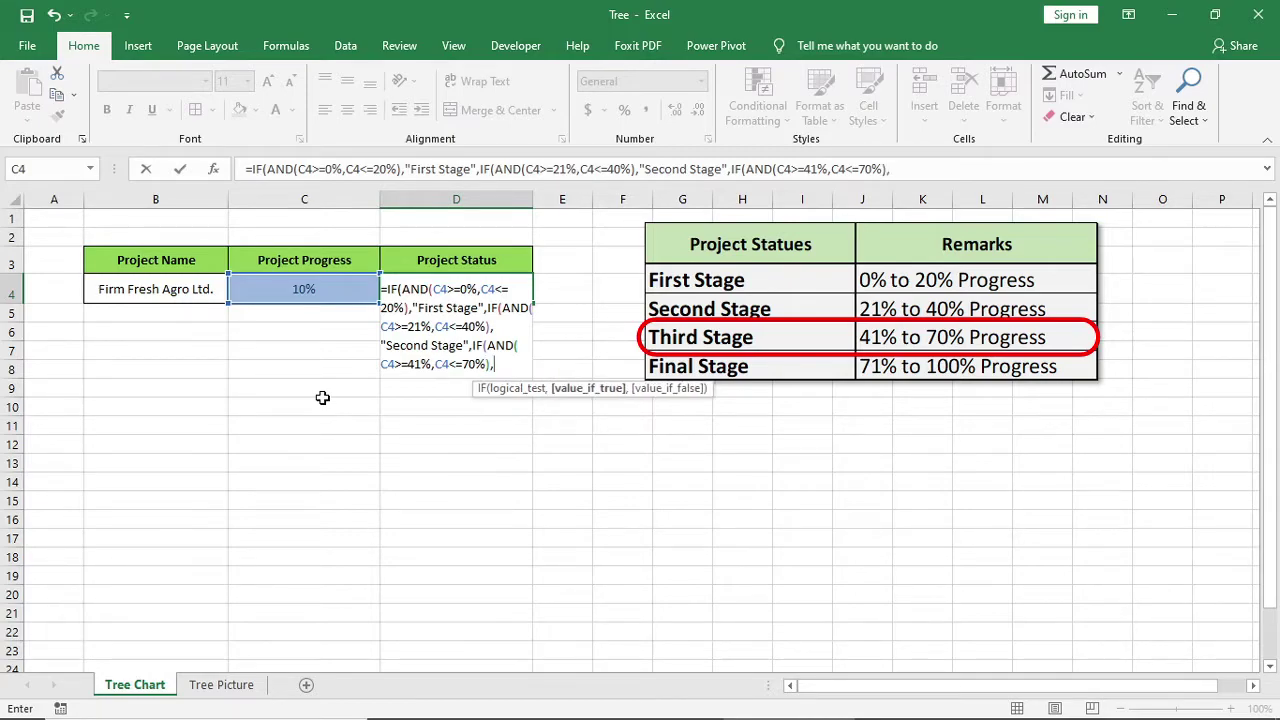
type("\"Third")
type(" Stage\"")
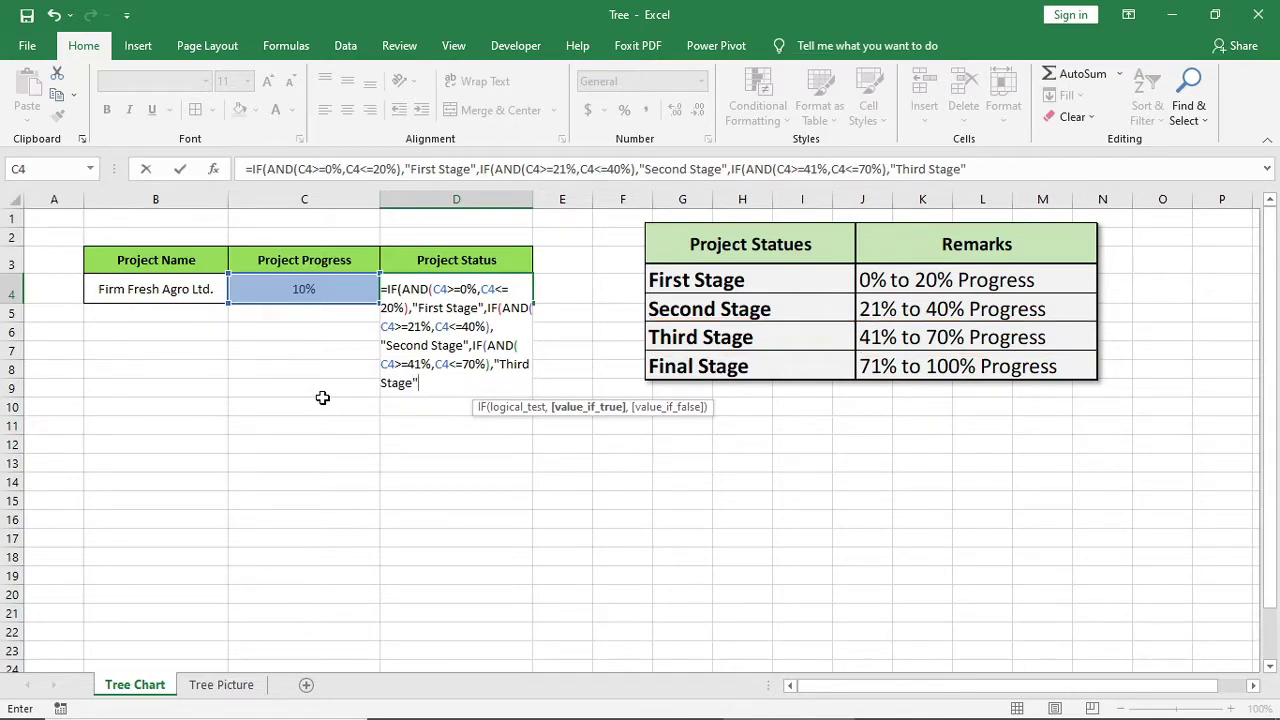
type(",")
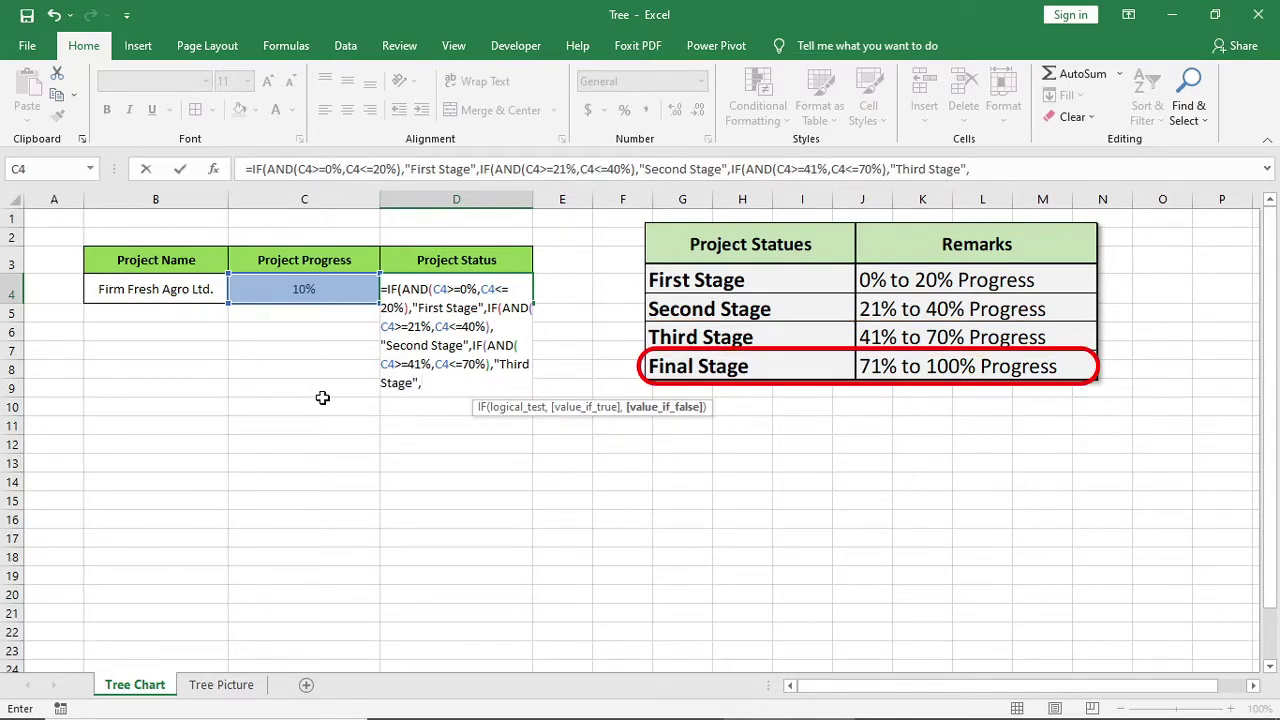
type("IF(a")
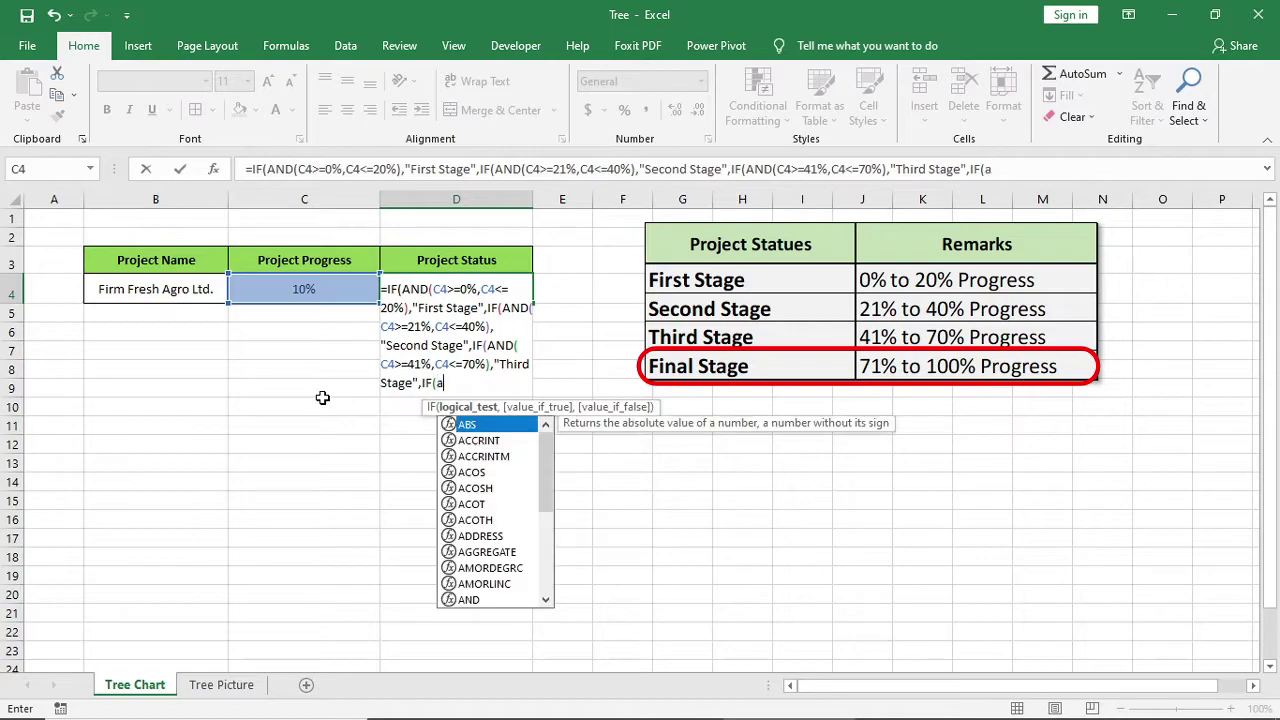
type("nd")
Step: Add the Final Stage branch for 71%–100% with an empty-text fallback, closing all parentheses
key("Tab")
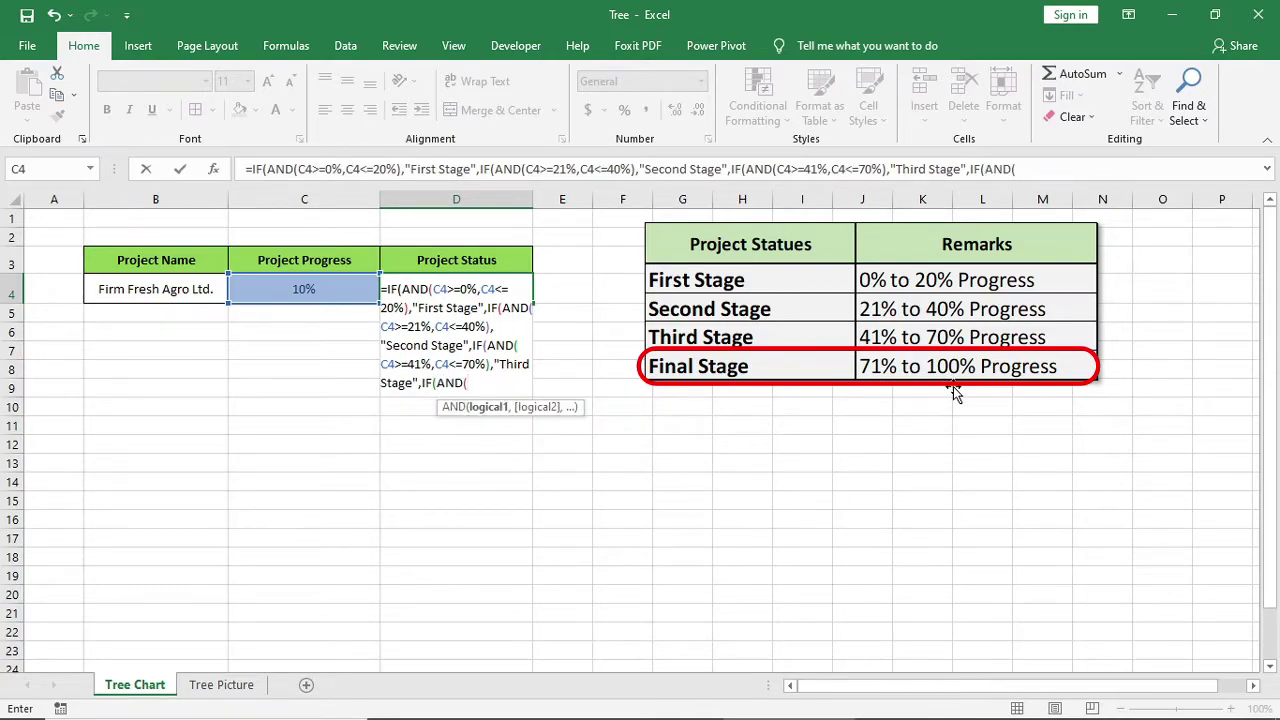
left_click(289, 288)
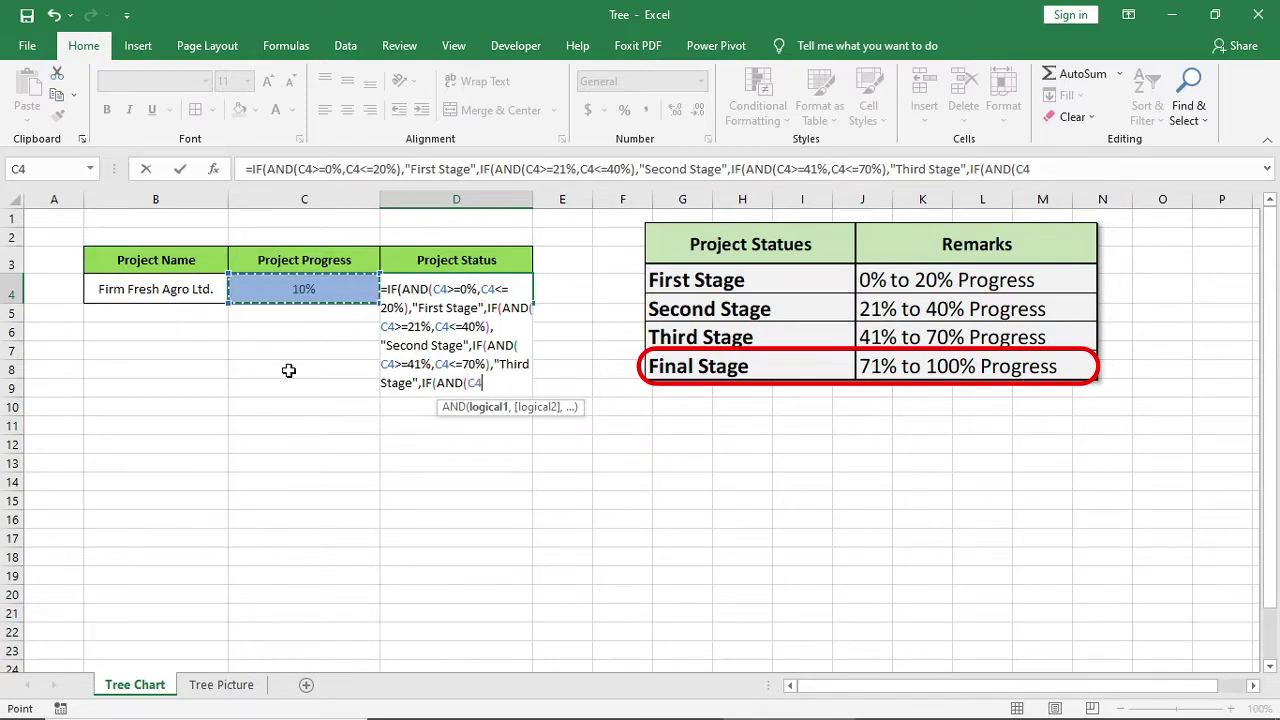
type(">=0%")
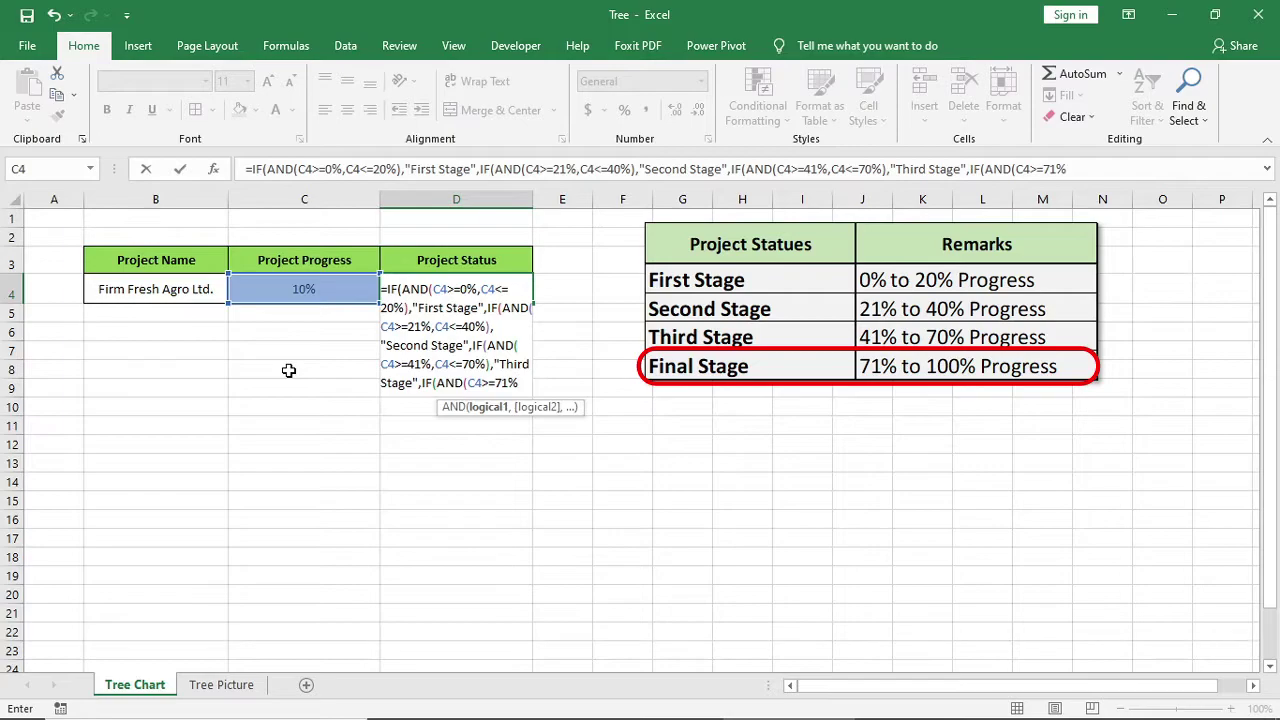
type(",")
left_click(256, 290)
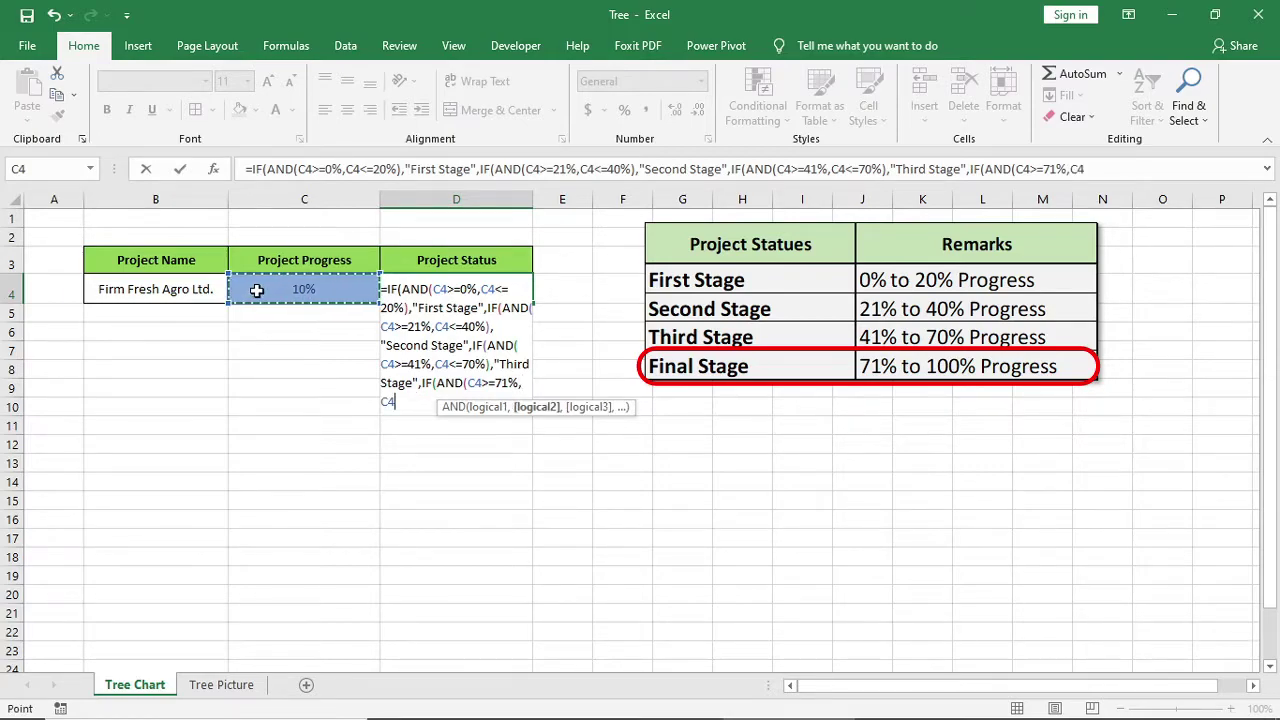
type("<=20%")
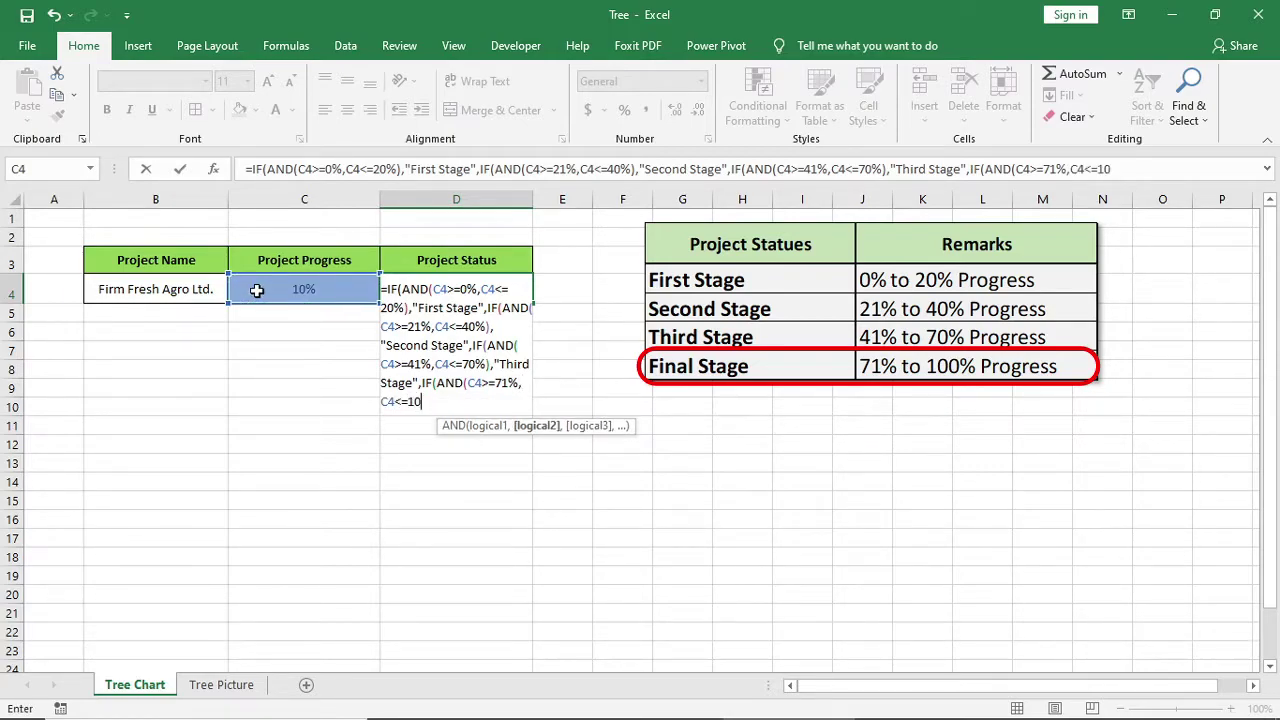
type(")")
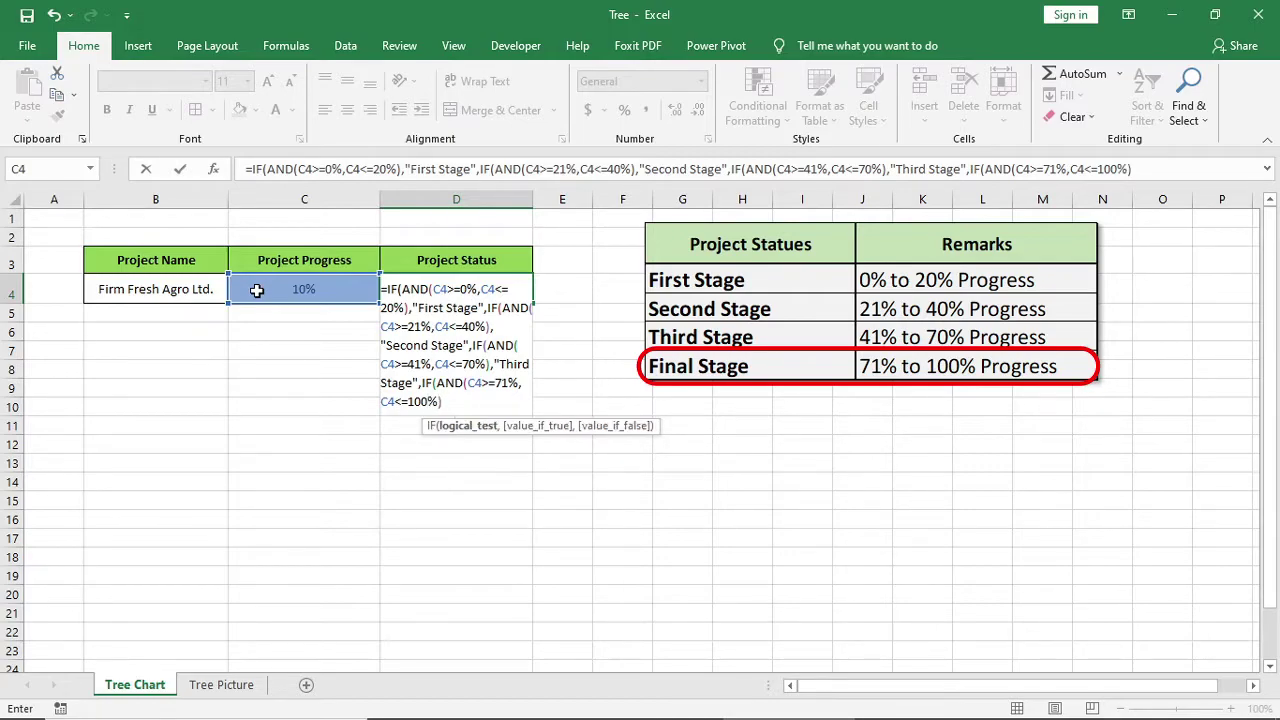
type(",\"Final Stage")
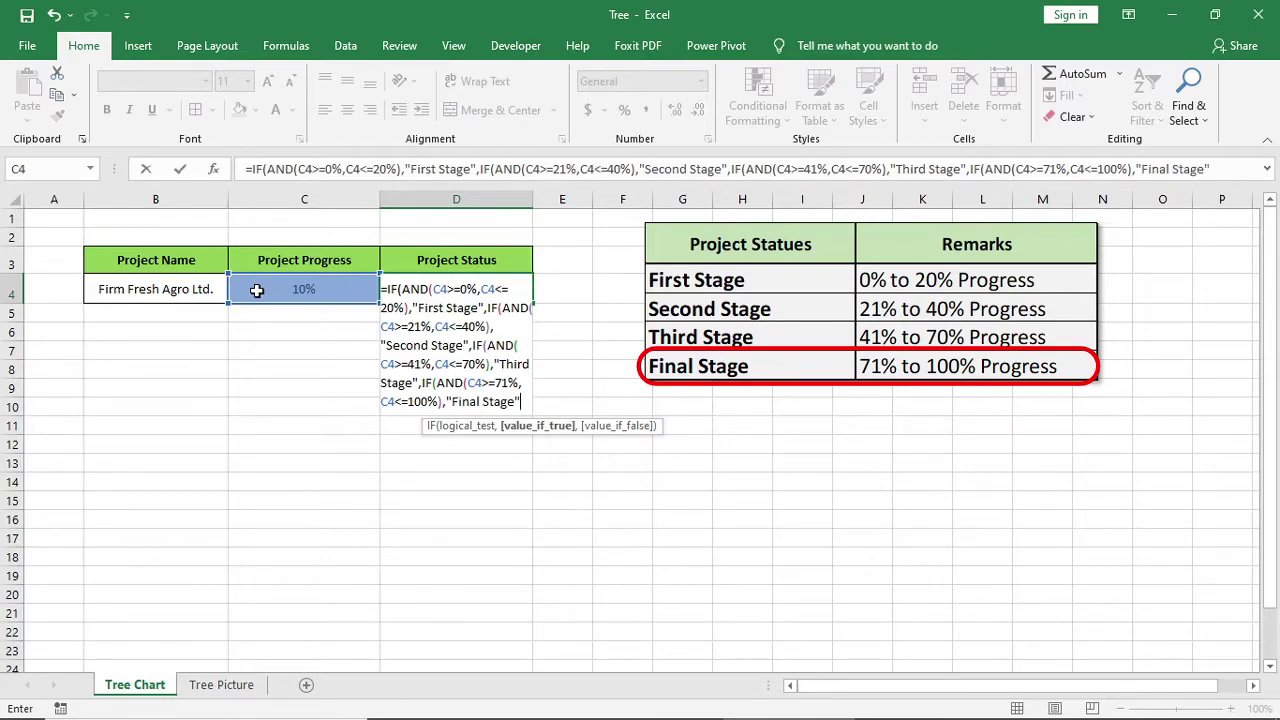
type(",\"\"")
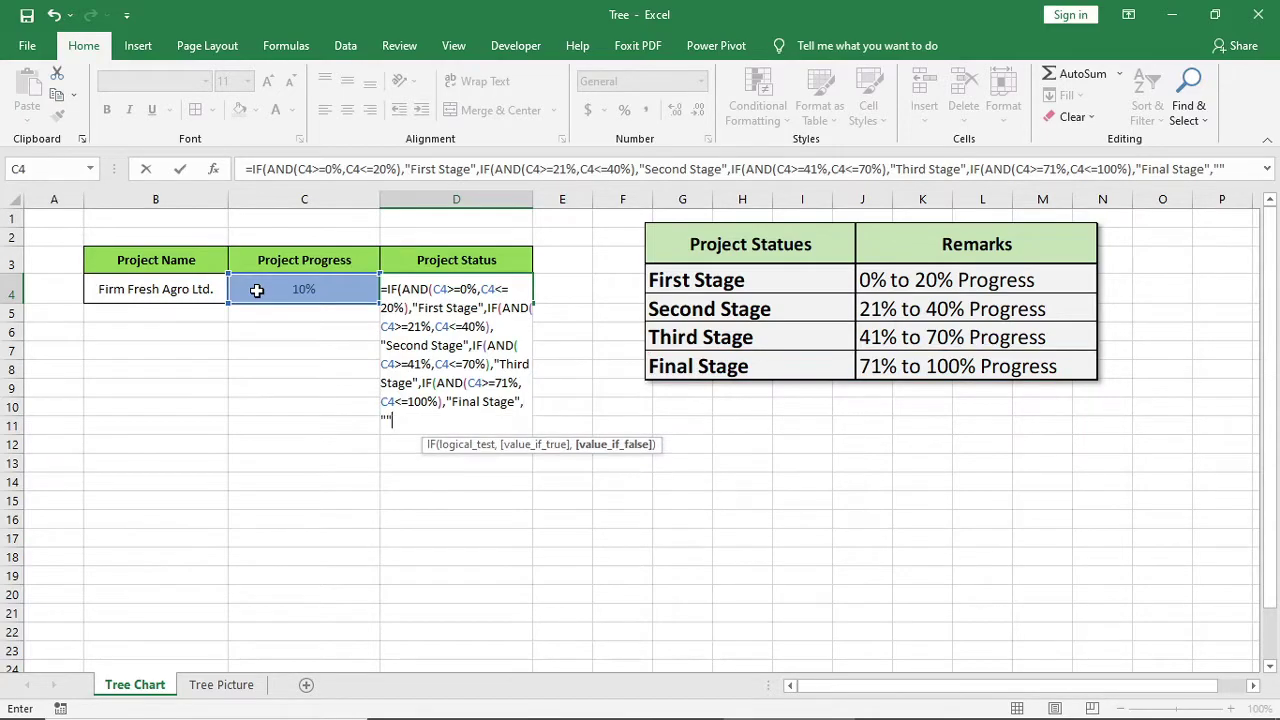
type("))))")
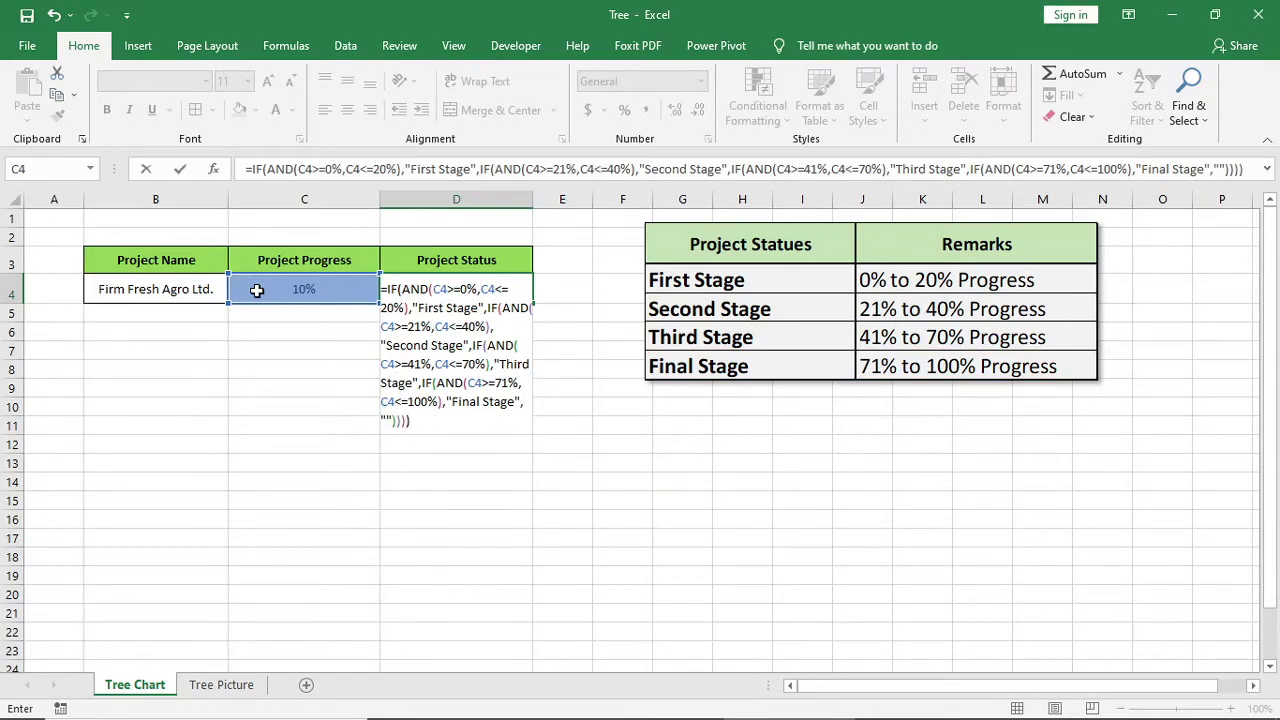
Step: Commit the D4 formula and test C4 at 20, 21, 40, 41, 70, 71 and 100%
key("Return")
left_click(335, 292)
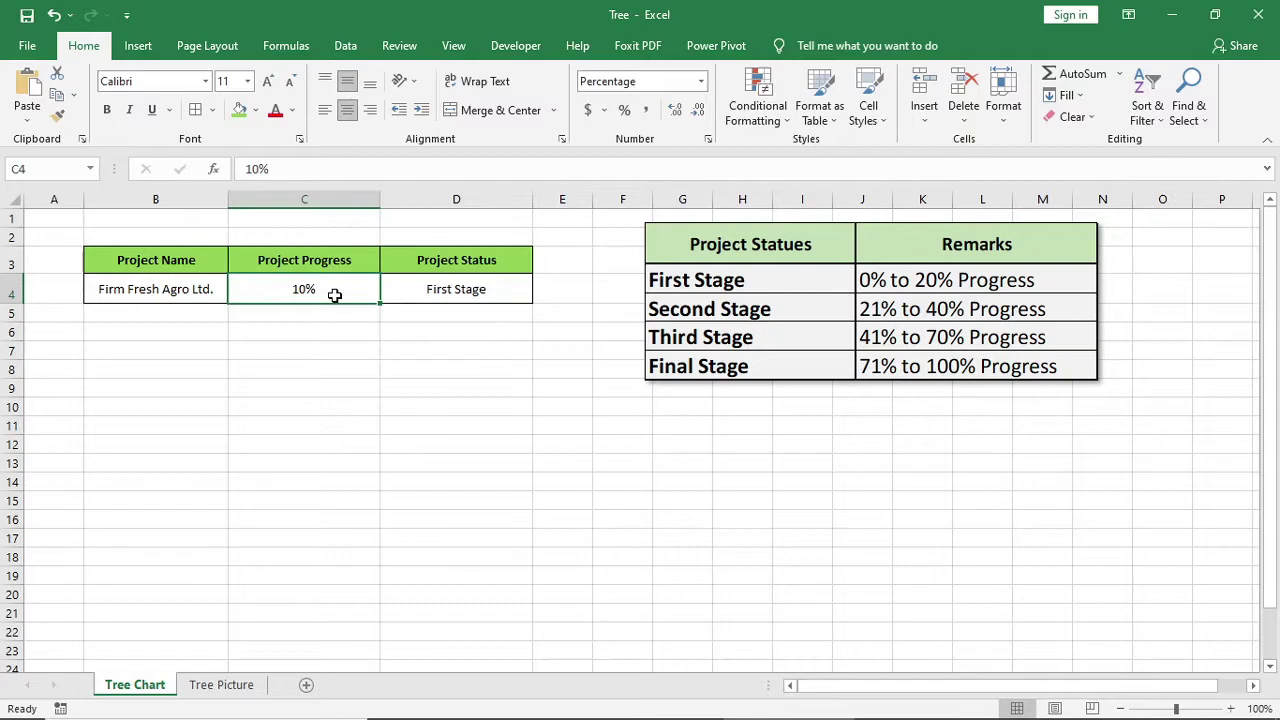
type("20")
key("Return")
left_click(335, 292)
type("21")
key("Return")
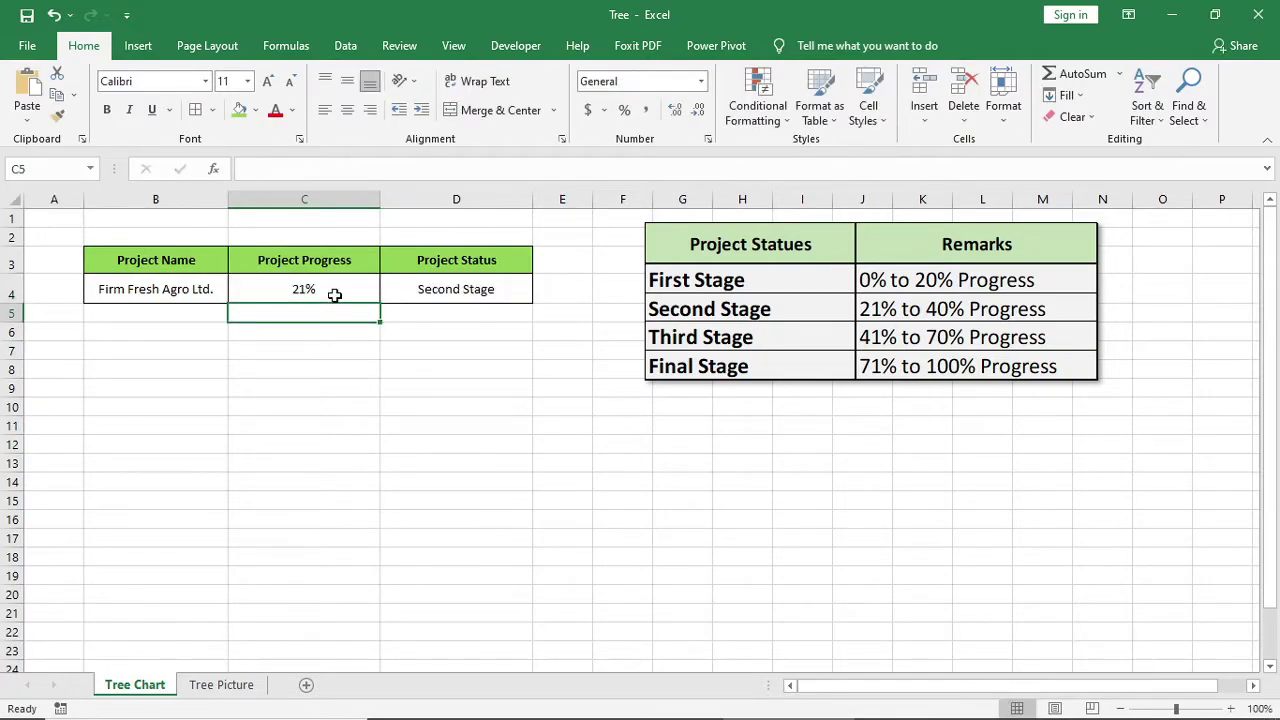
left_click(335, 292)
type("40")
key("Return")
left_click(335, 292)
type("41")
key("Return")
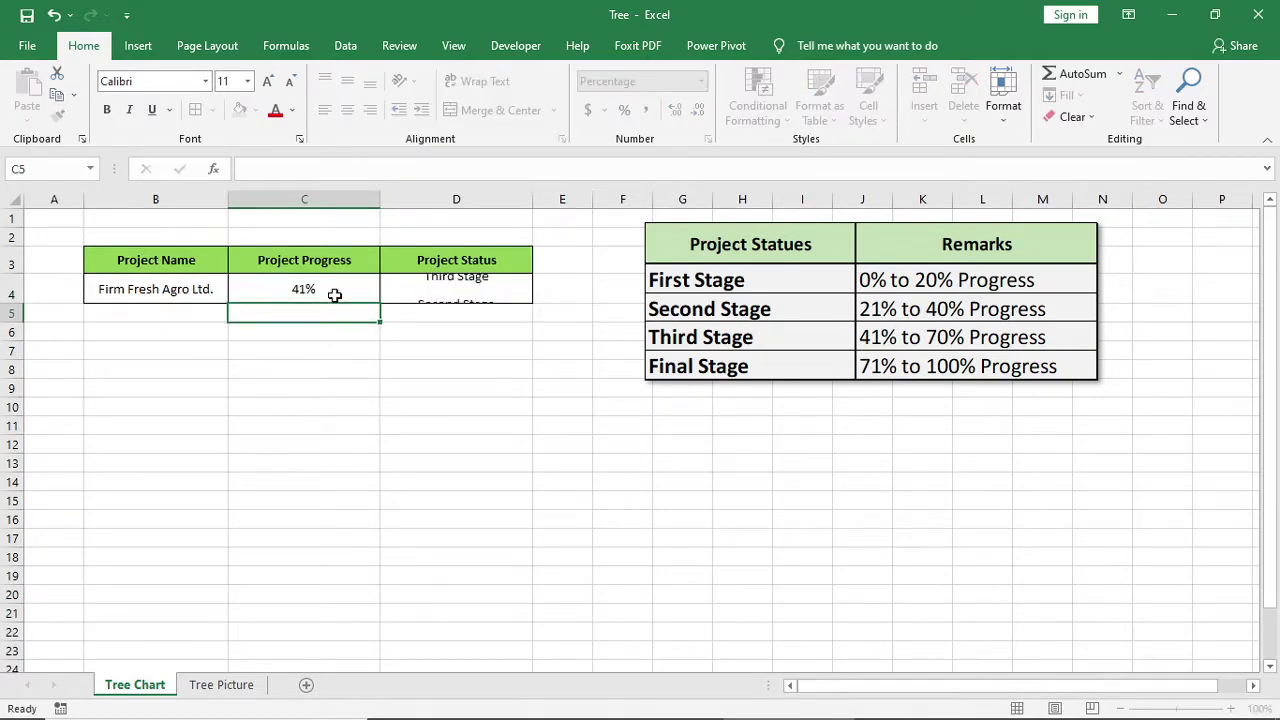
left_click(335, 292)
type("70")
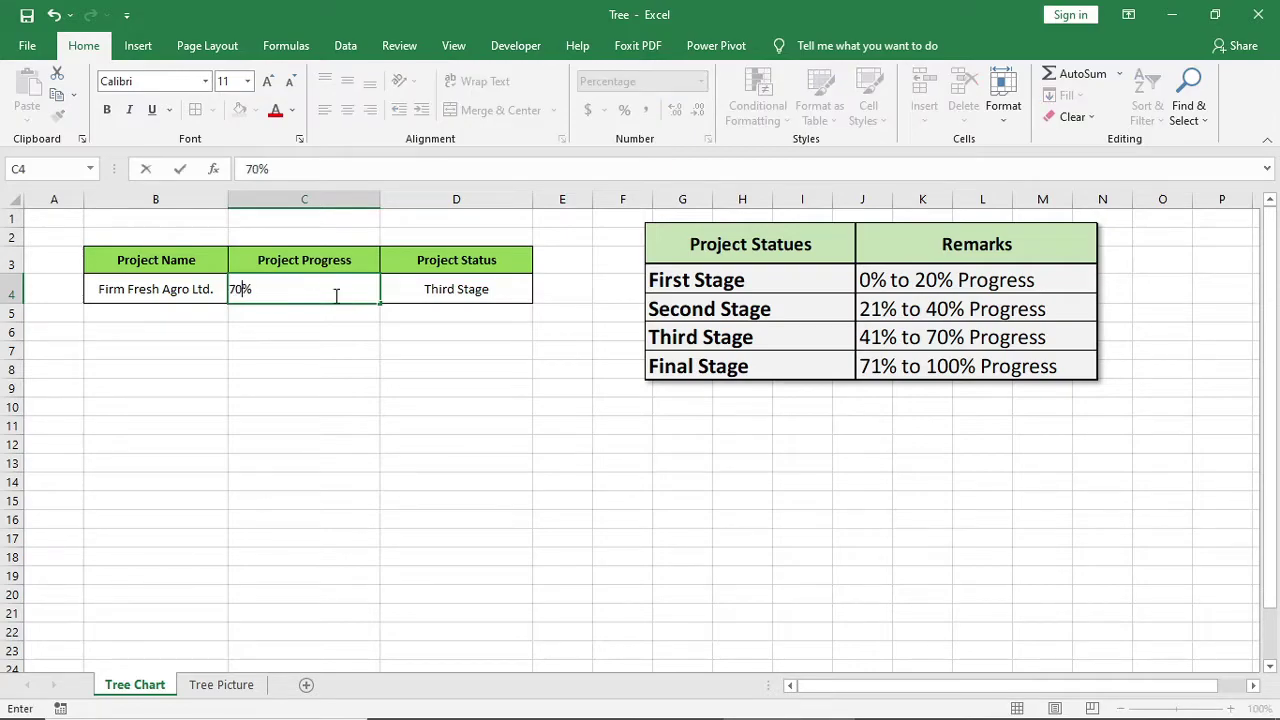
key("Return")
left_click(335, 292)
type("71")
key("Return")
left_click(335, 292)
type("10")
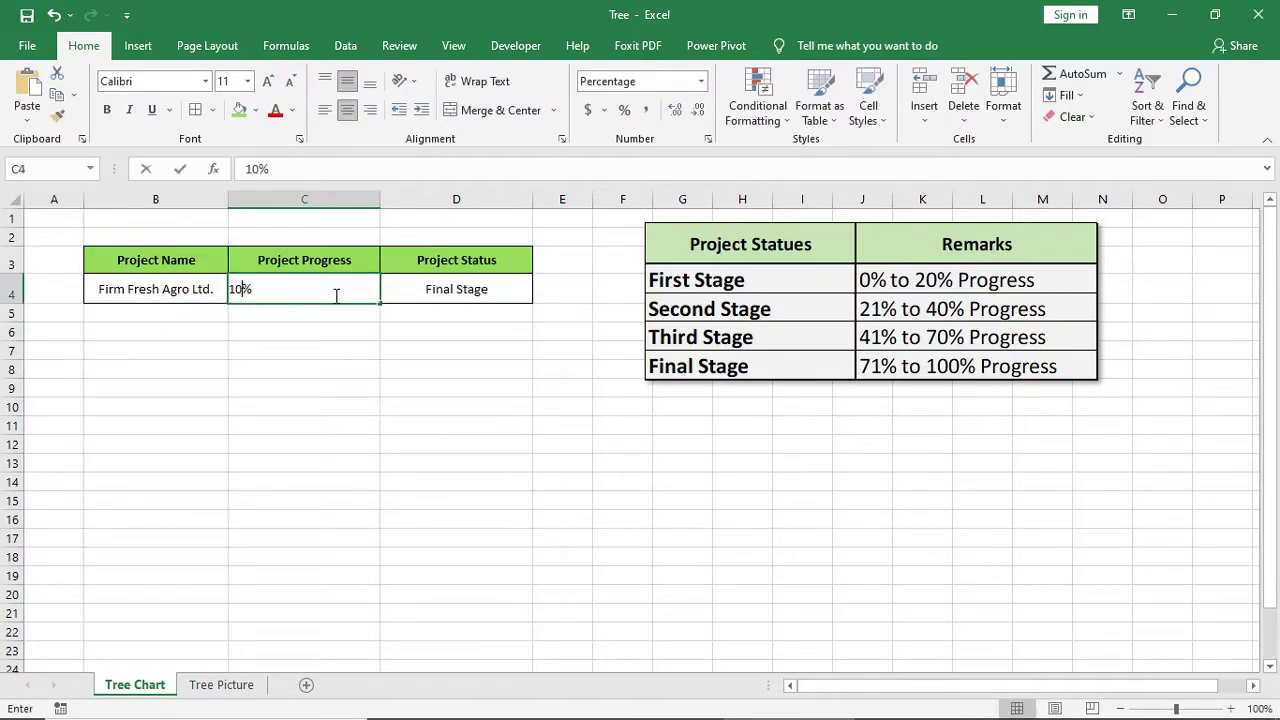
type("0")
key("Return")
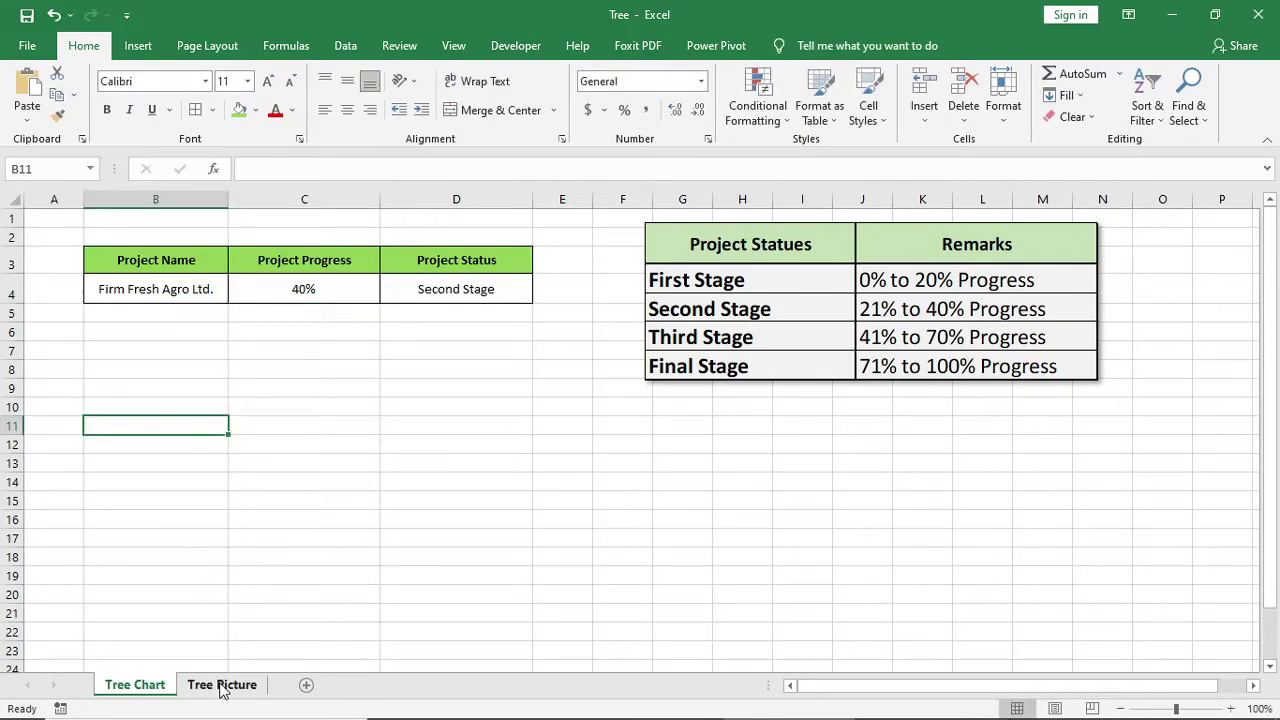
Step: On the Tree Picture sheet, add Stage and Picture headers in B1:C1 with matching formatting
left_click(222, 686)
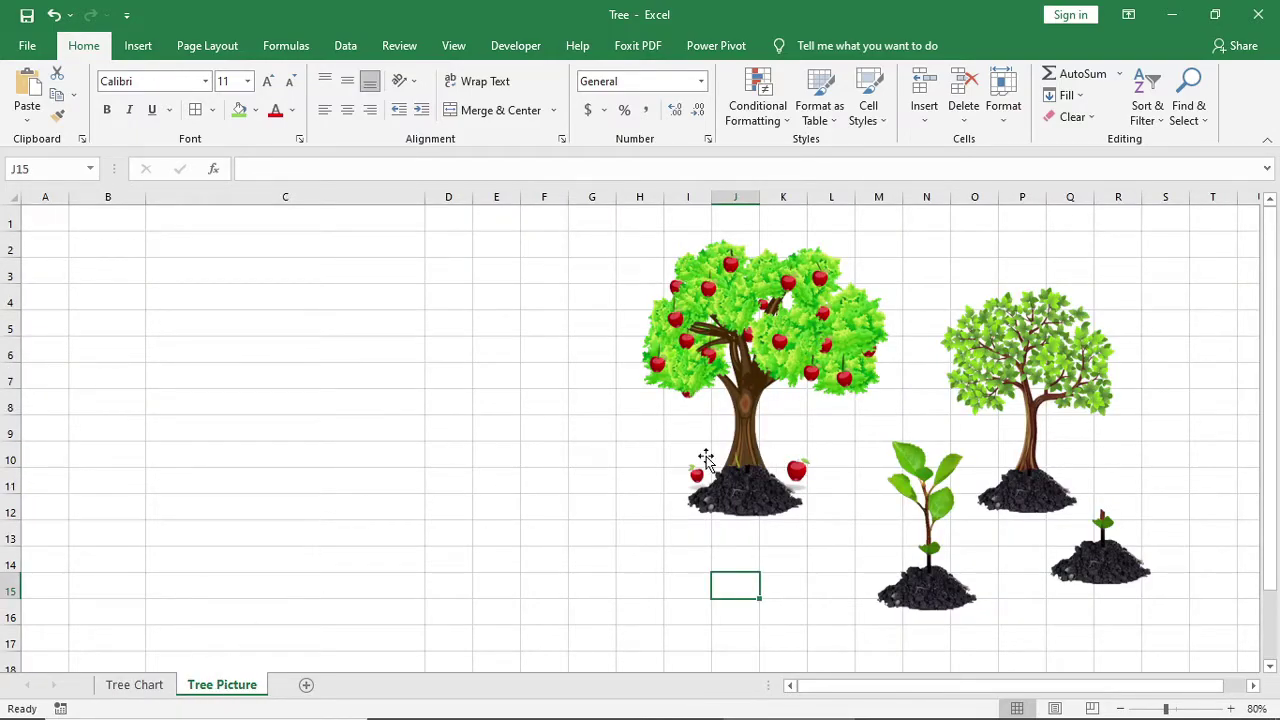
left_click_drag(706, 458, 659, 508)
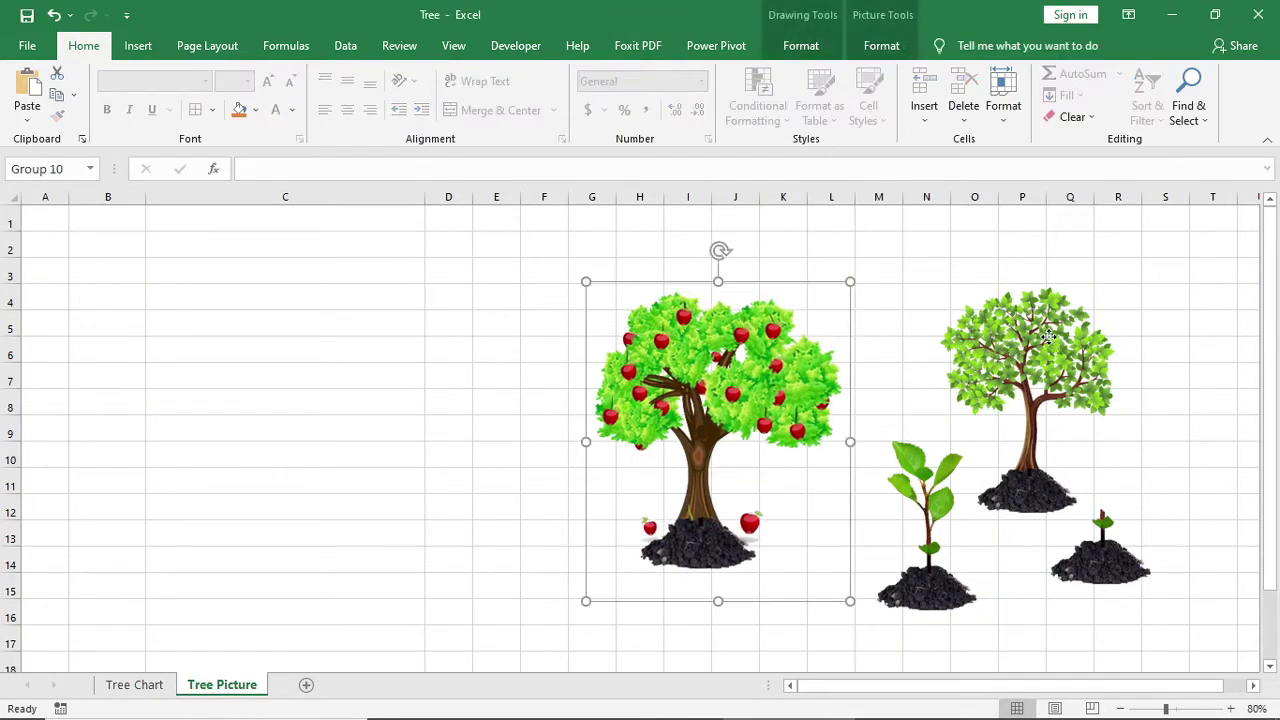
left_click(132, 215)
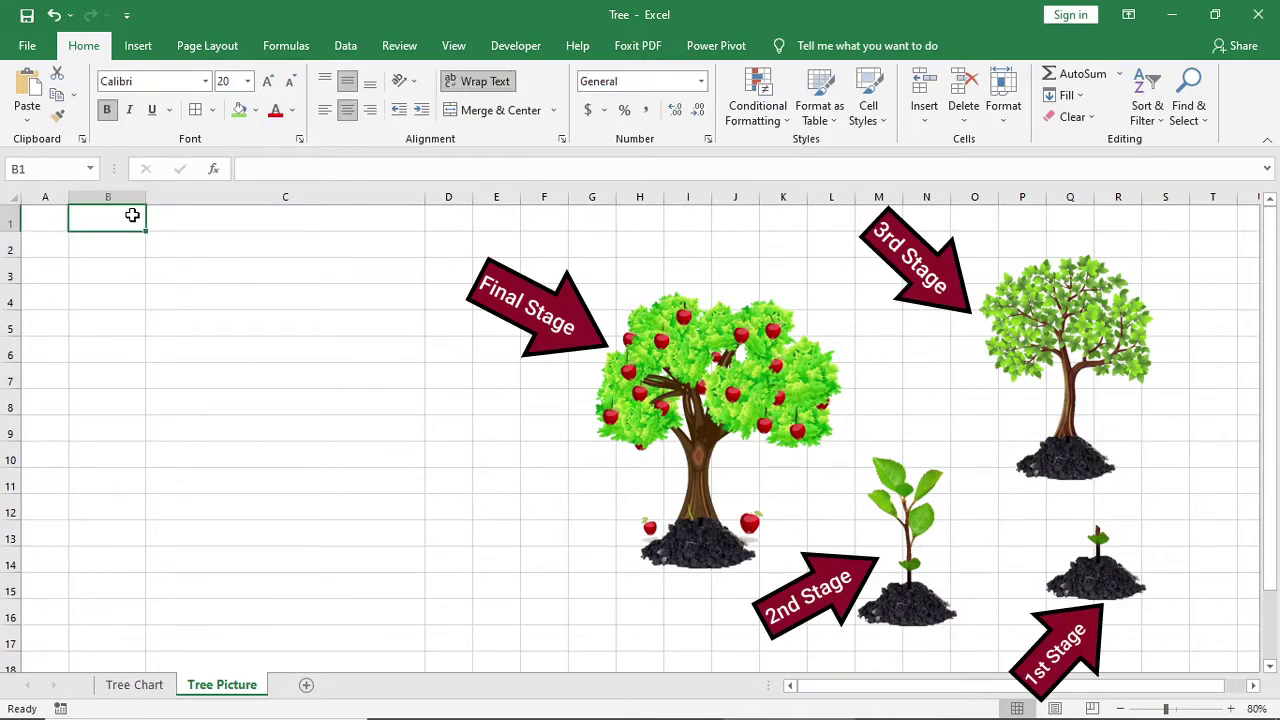
type("Stage")
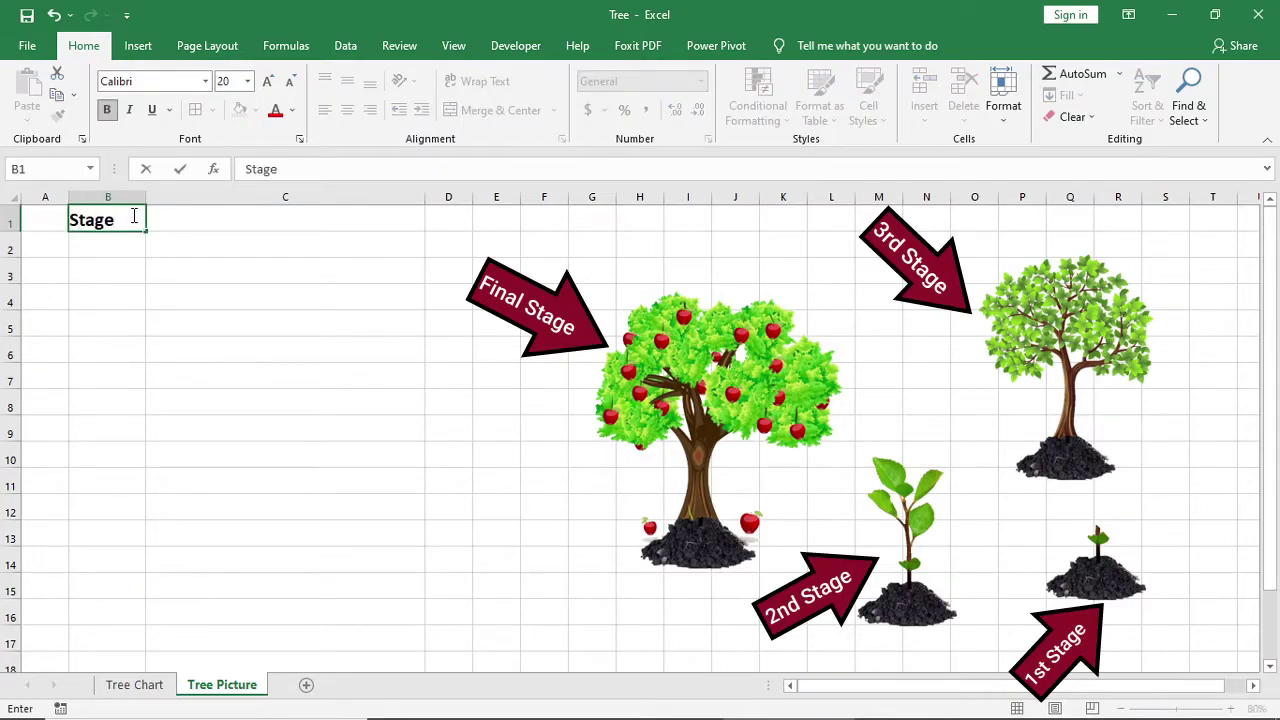
key("Tab")
type("P")
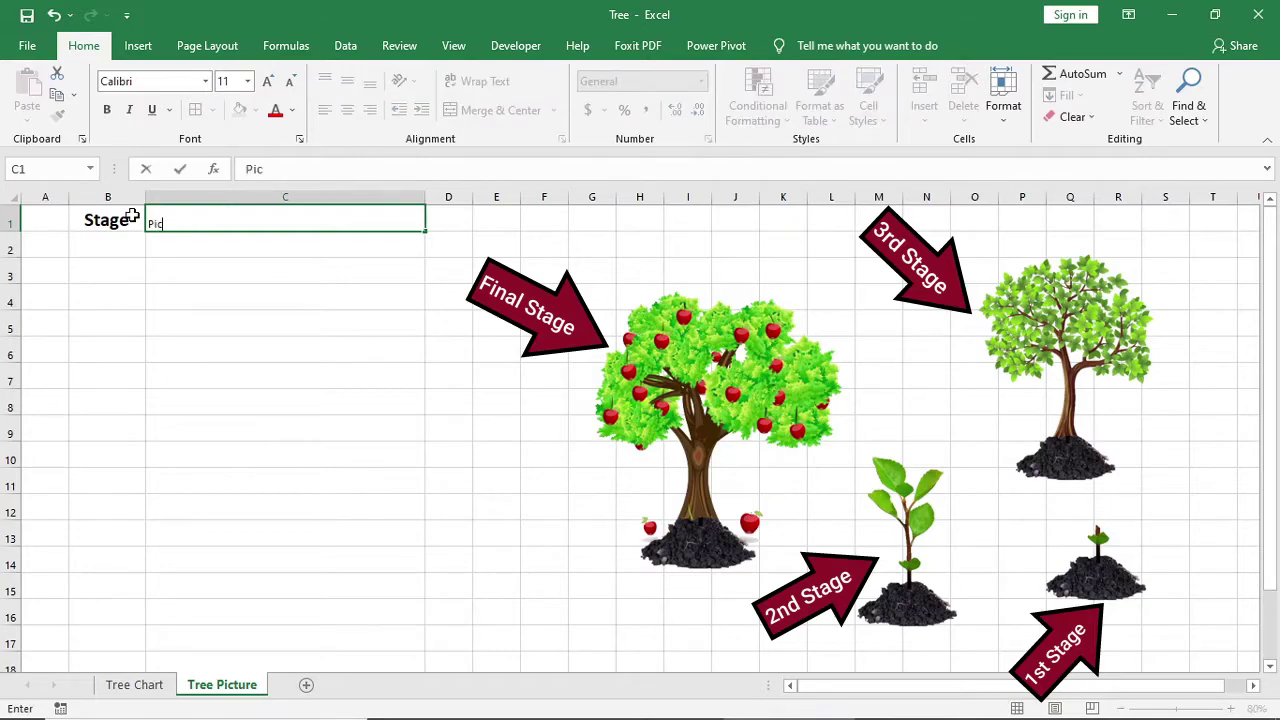
key("Return")
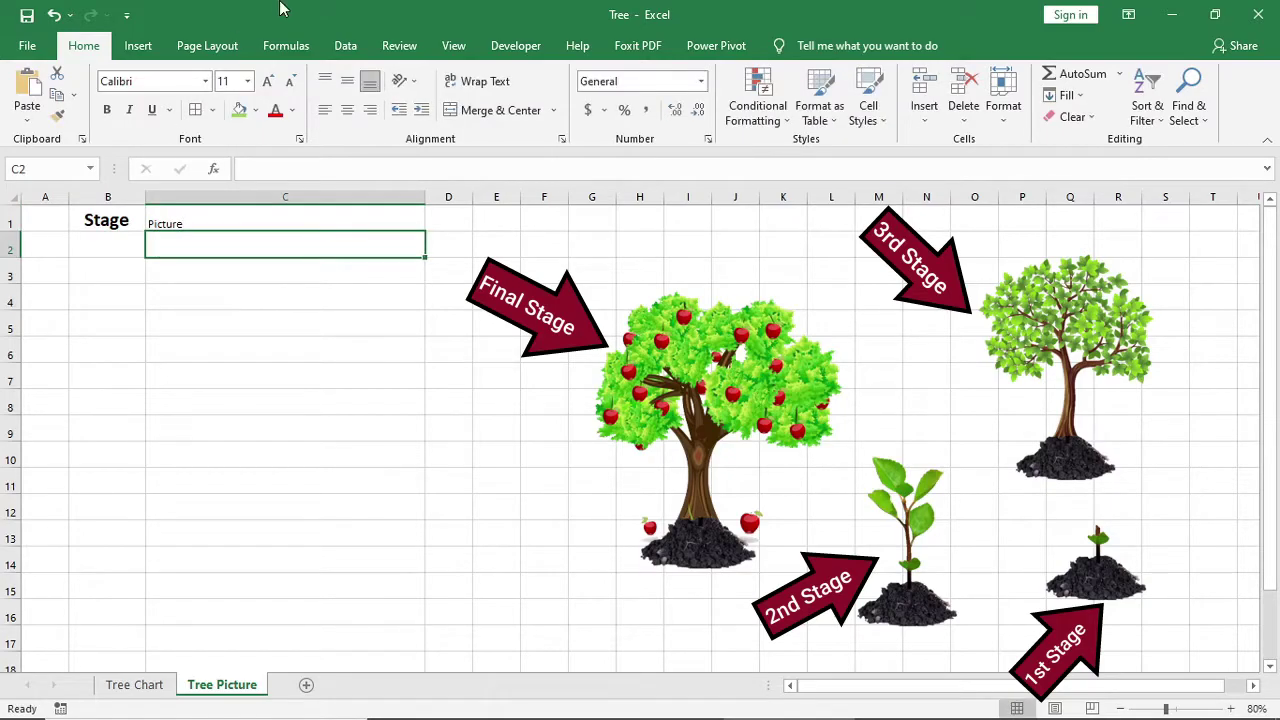
left_click(98, 220)
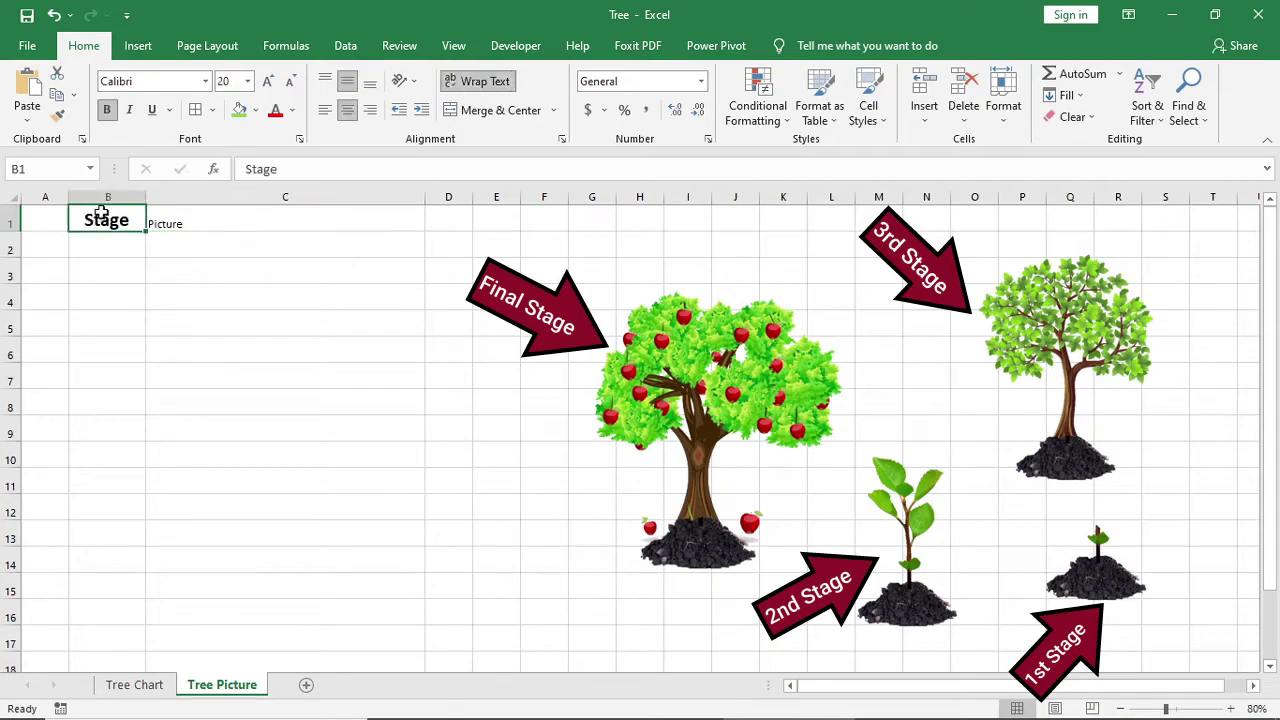
left_click(58, 117)
left_click(222, 222)
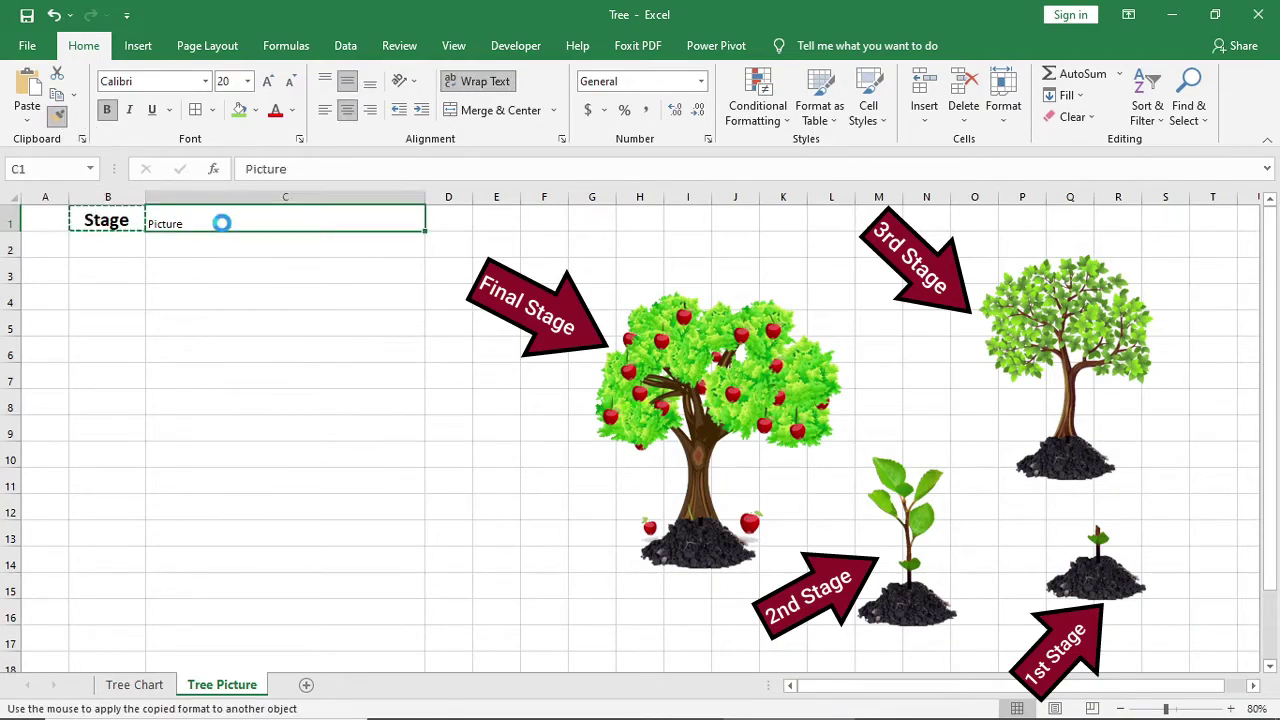
left_click(262, 308)
Step: List First Stage, Second Stage, Third Stage and Final Stage in B2:B5
left_click(111, 246)
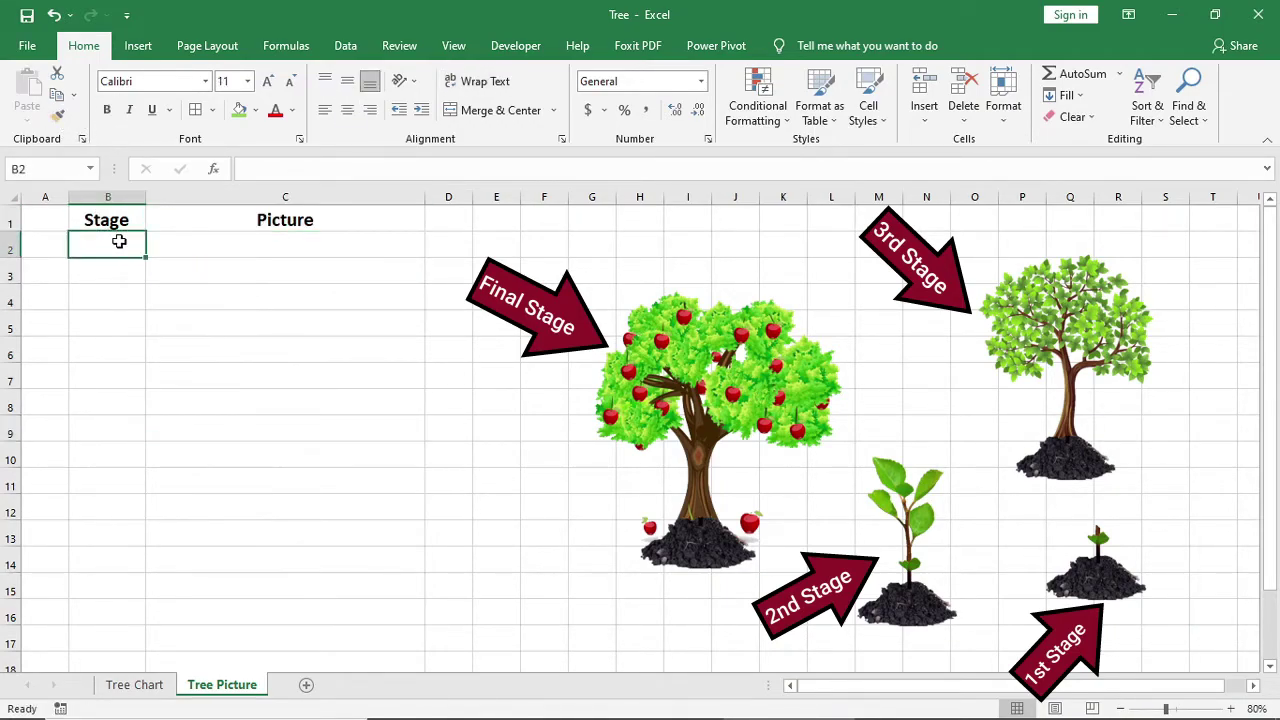
type("First Sta")
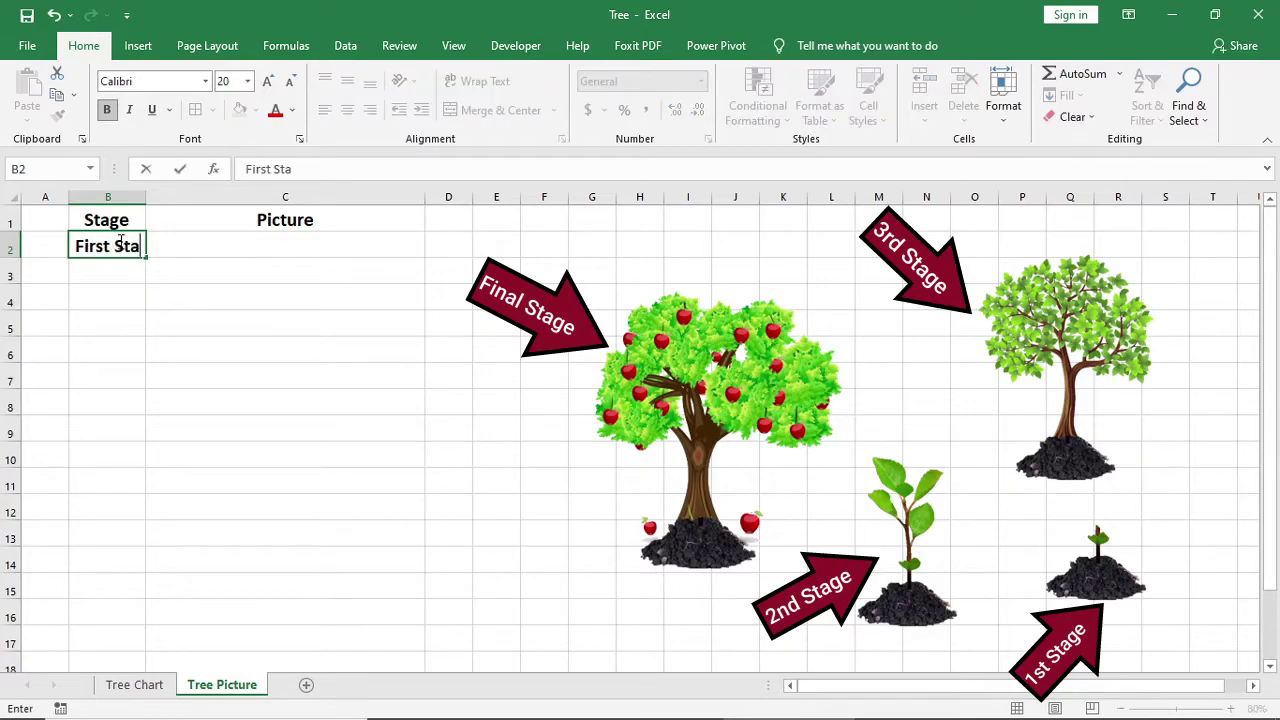
type("ge")
key("Return")
type("Sec")
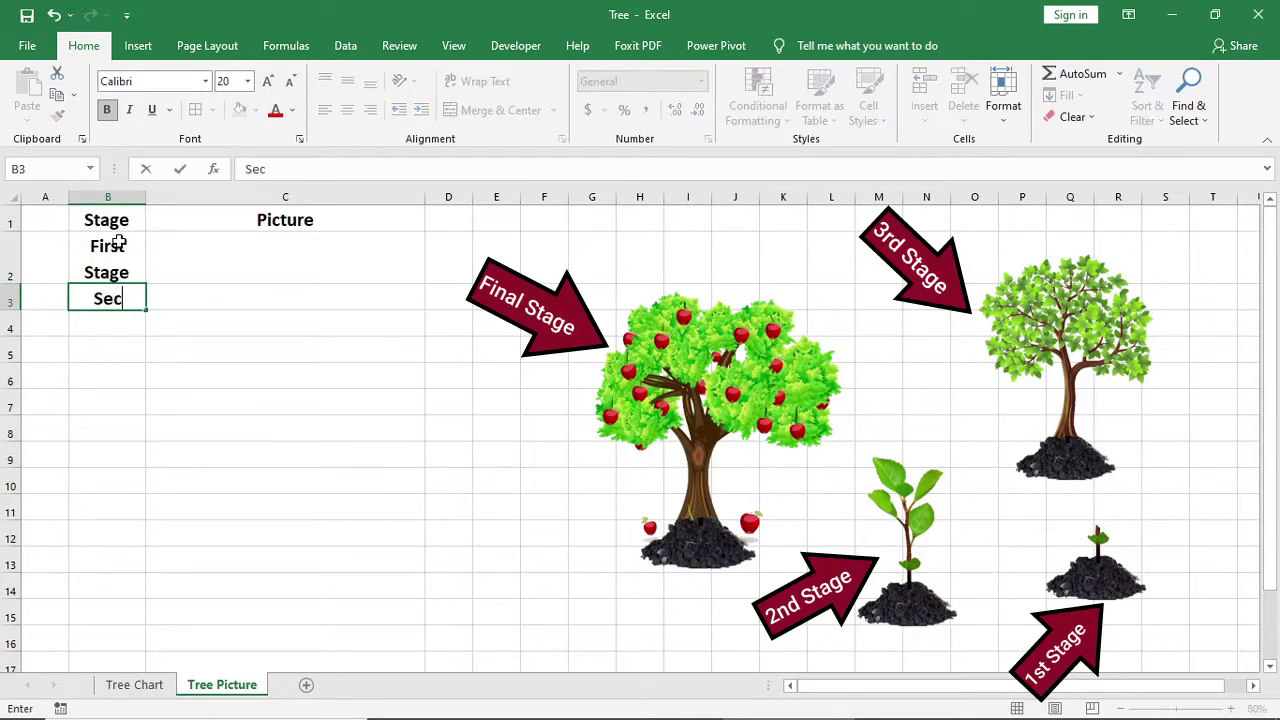
type("ond Stage")
key("Return")
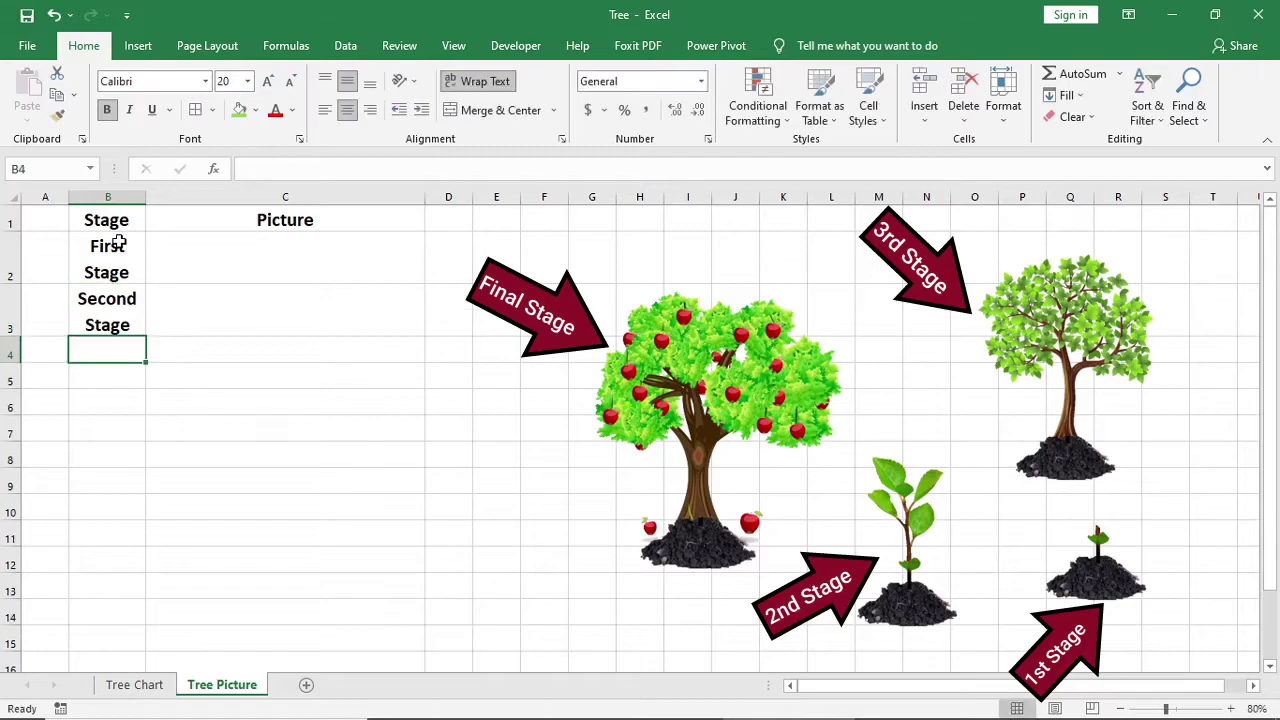
type("Third")
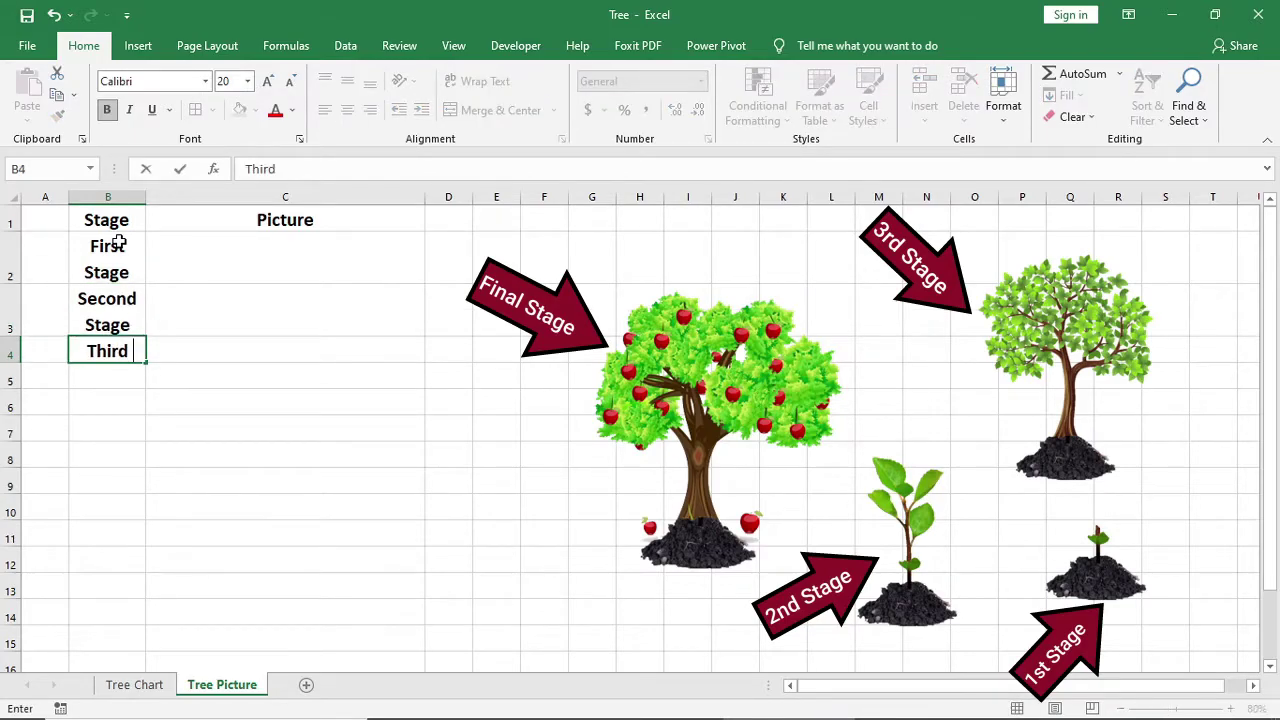
type(" Stage")
key("Return")
type("Final S")
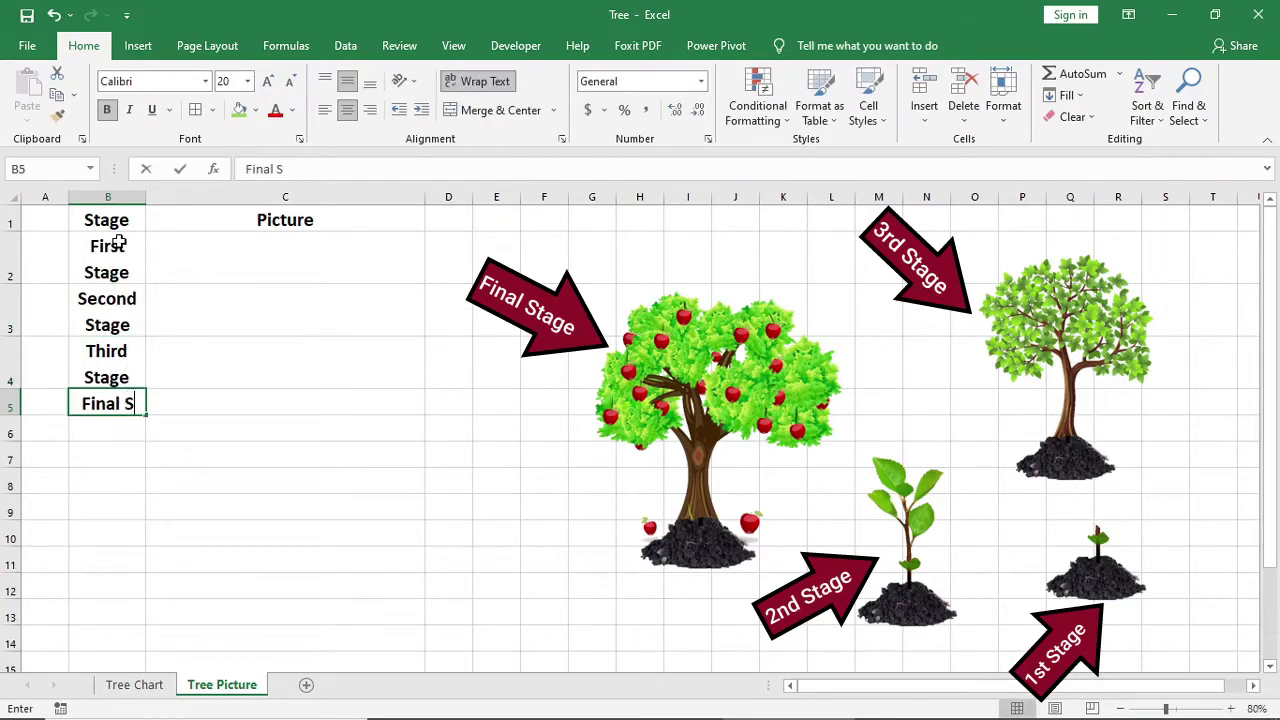
type("tage")
key("Return")
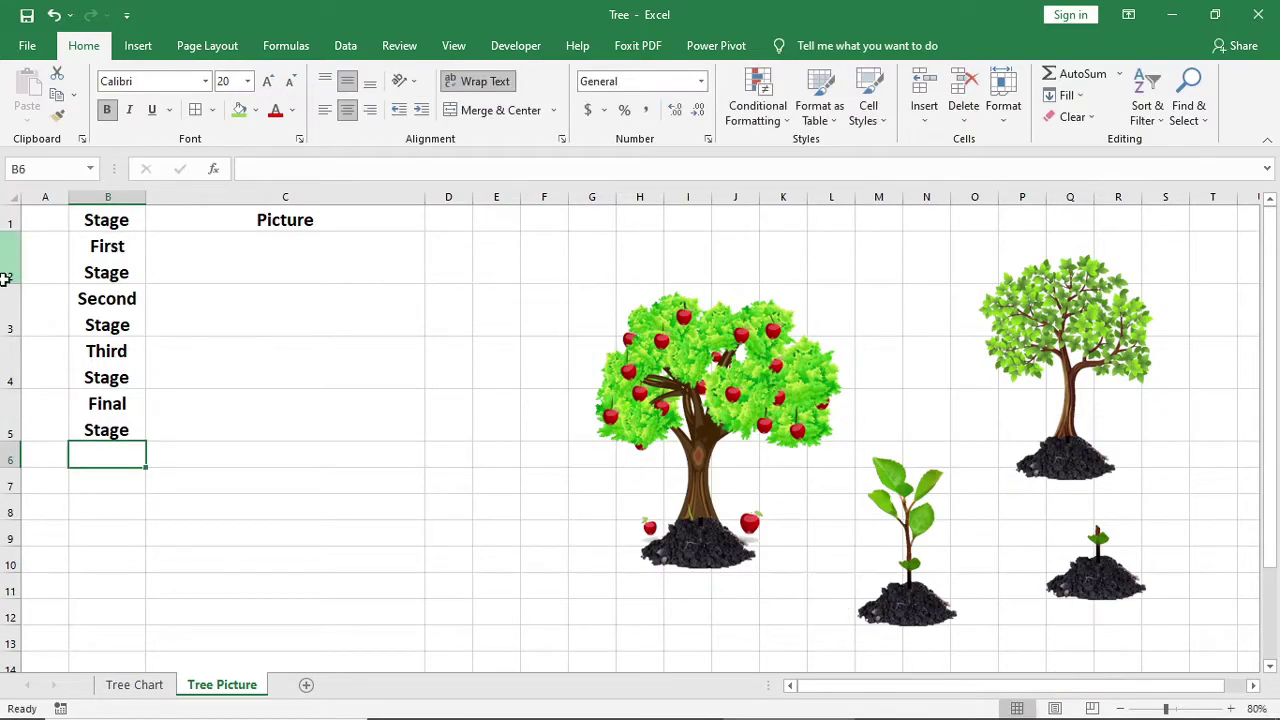
Step: Make rows 2–5 much taller using the Row Height setting
left_click_drag(6, 270, 6, 435)
right_click(6, 406)
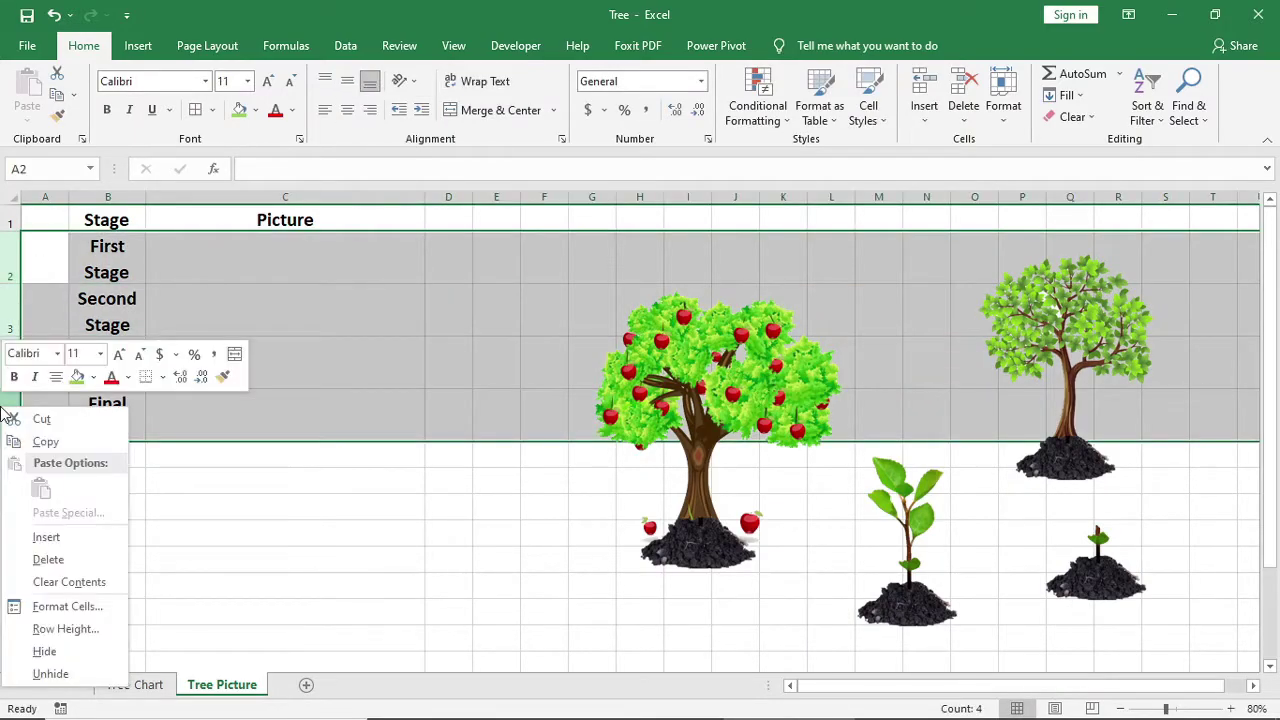
left_click(62, 629)
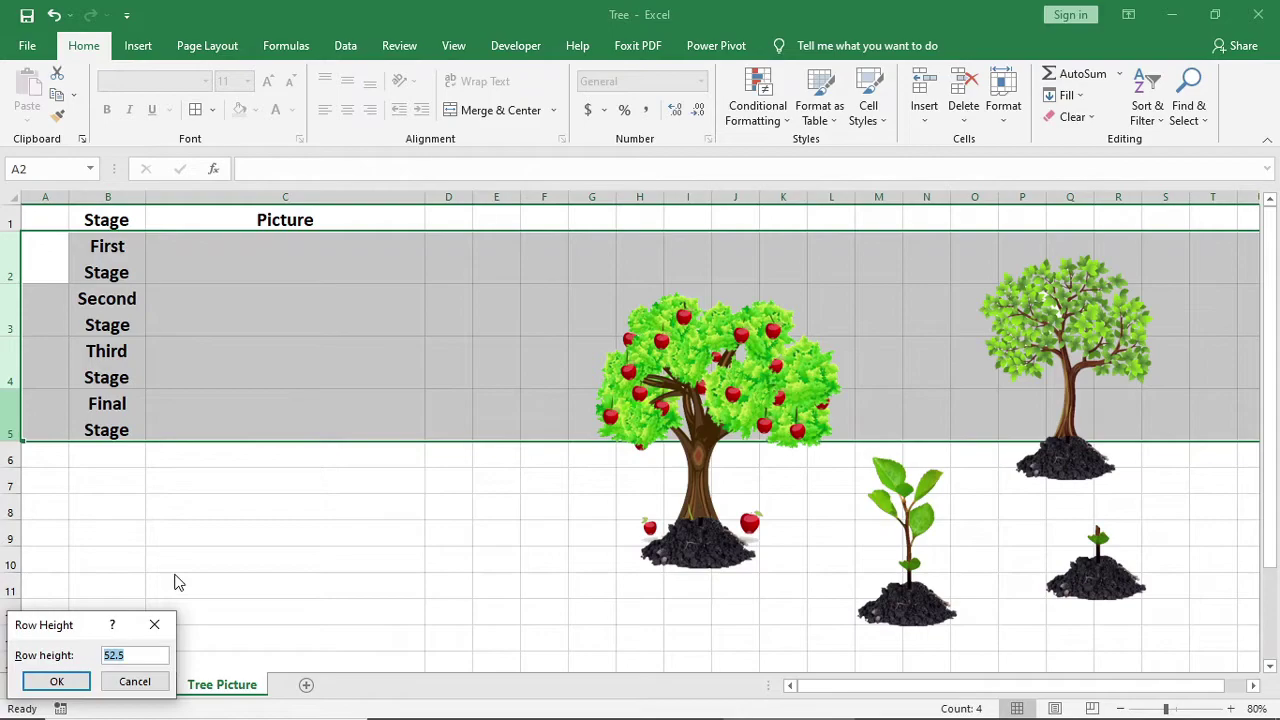
type("325")
key("Return")
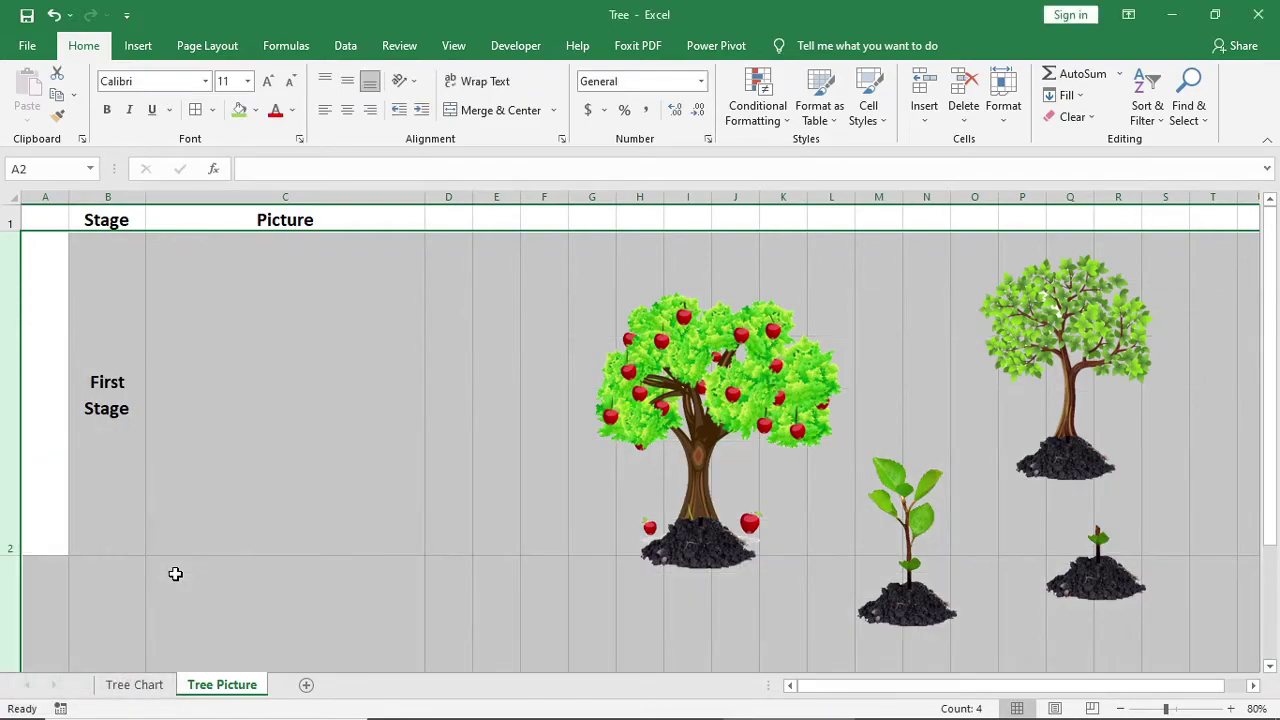
left_click(367, 438)
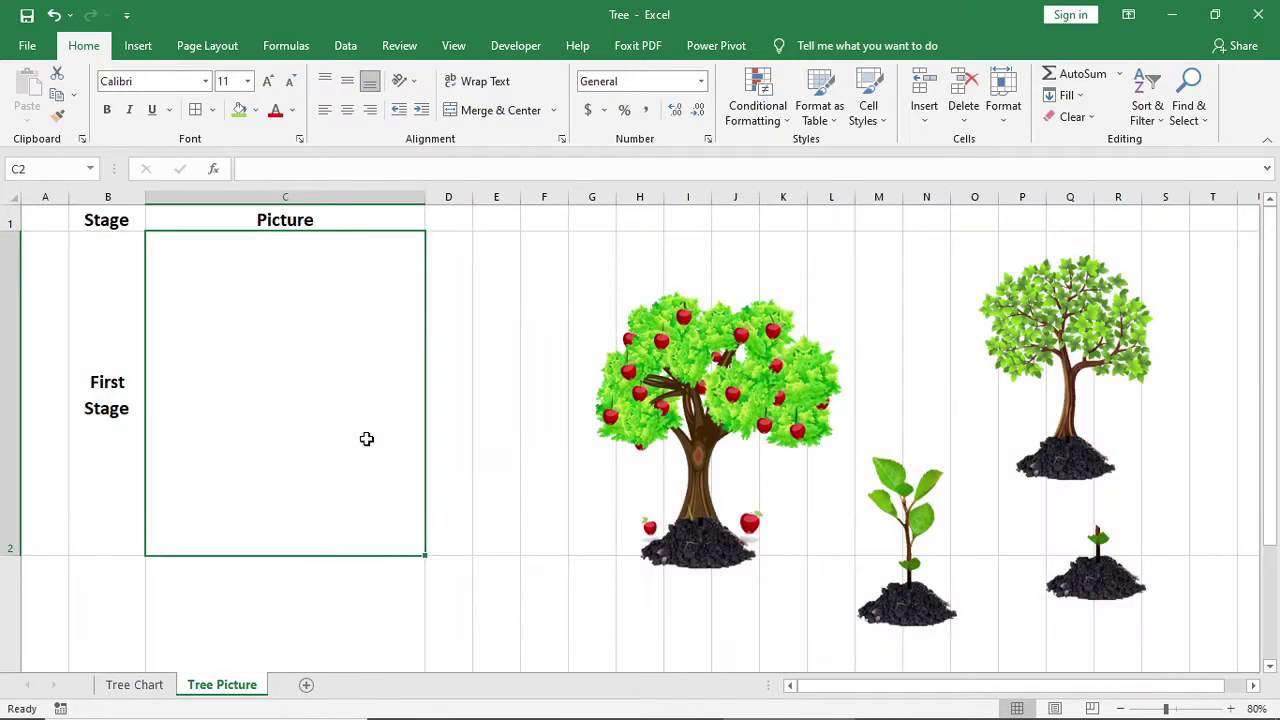
Step: Move the small sapling picture into C2 beside First Stage and widen column C
left_click(1108, 598)
left_click_drag(1107, 595, 298, 535)
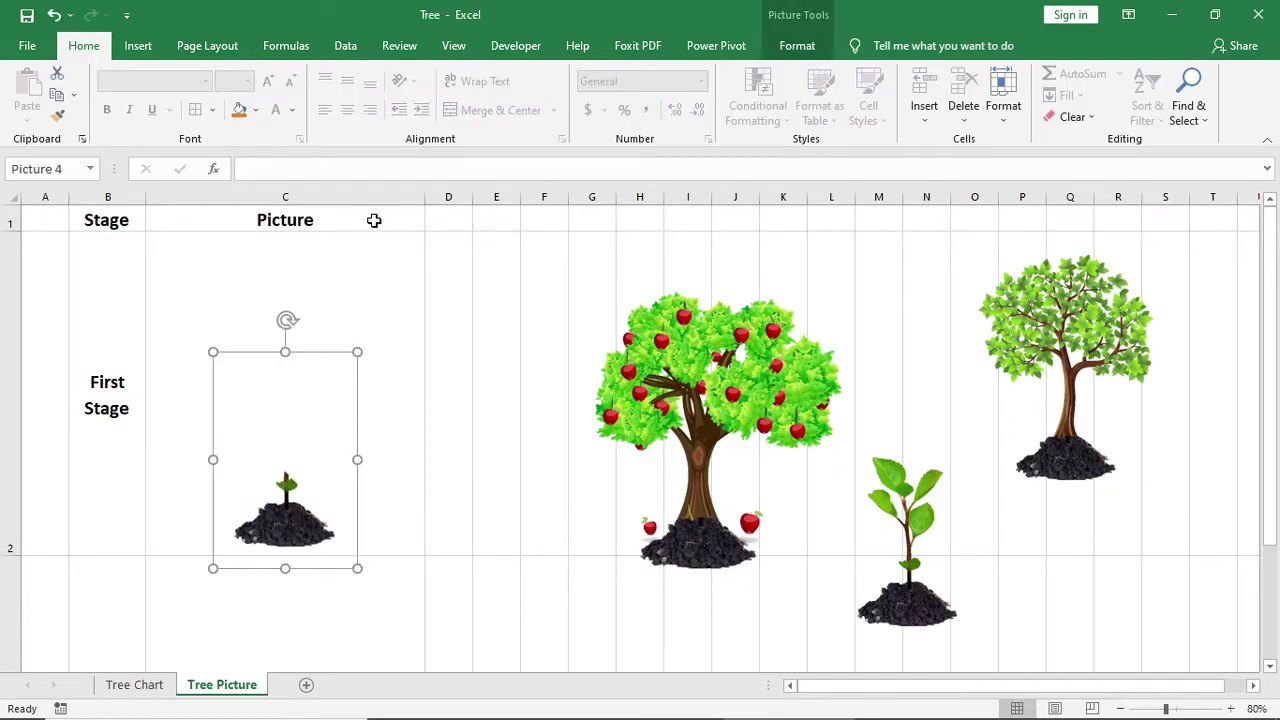
left_click_drag(425, 197, 430, 197)
left_click_drag(357, 490, 362, 478)
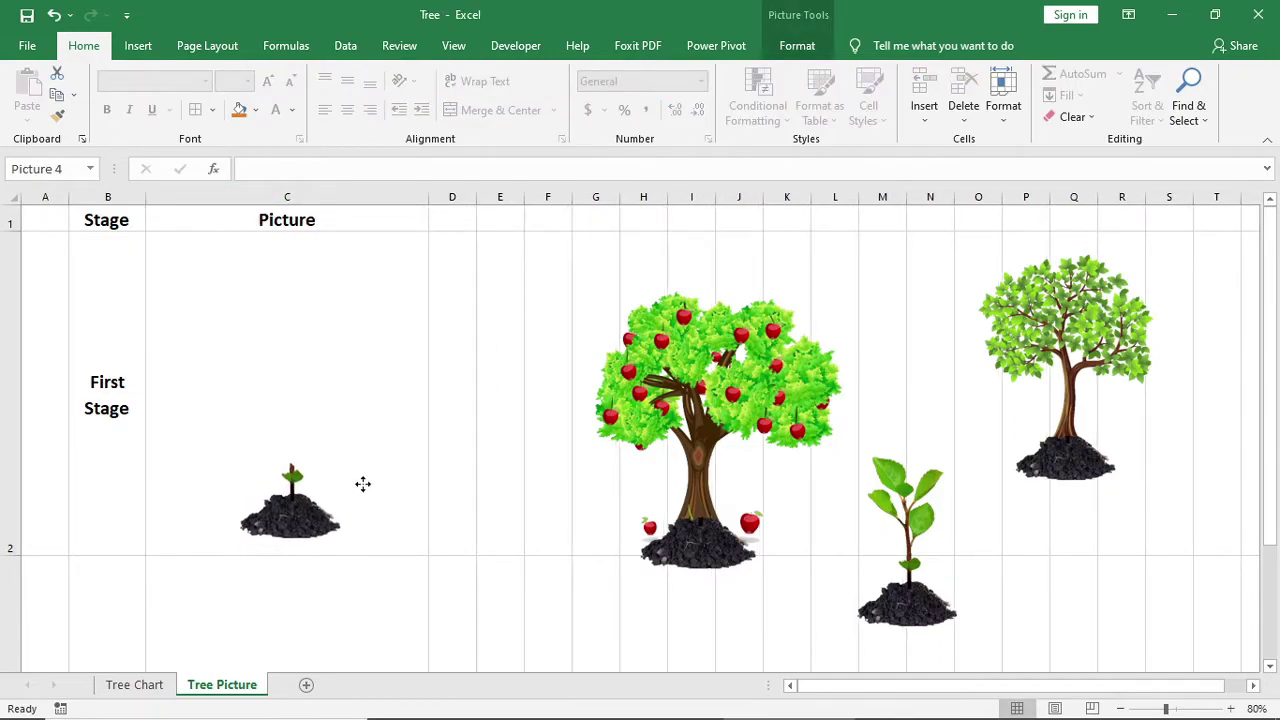
left_click(403, 506)
Step: Place the young plant beside Second Stage and shift the larger trees toward Third Stage
scroll(403, 506, "down", 1)
left_click_drag(928, 289, 325, 530)
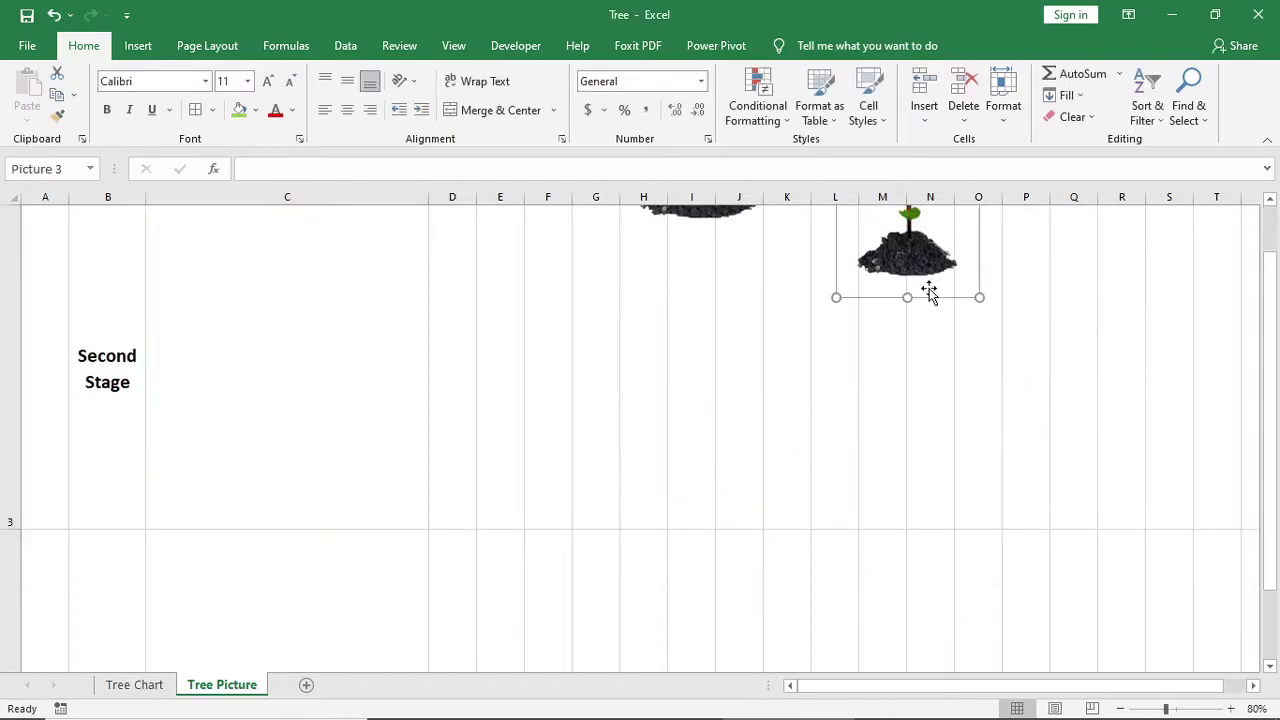
left_click(409, 374)
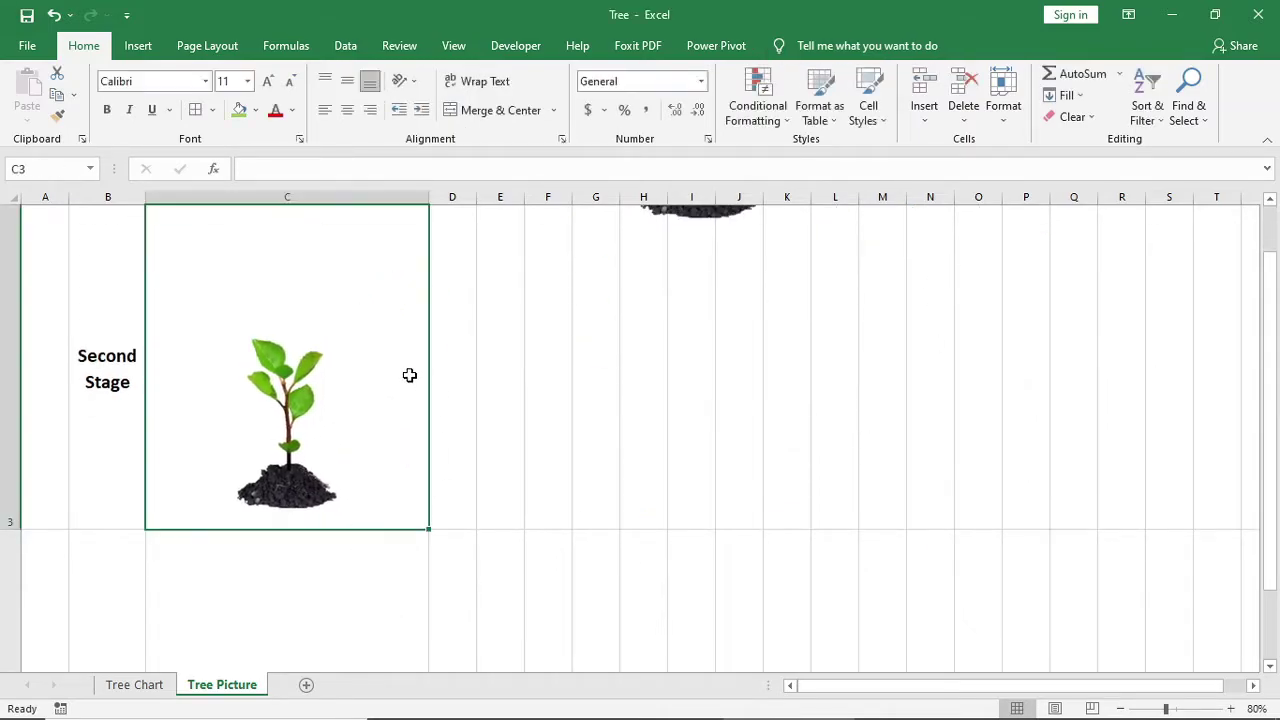
left_click_drag(703, 283, 633, 399)
scroll(633, 399, "up", 2)
left_click_drag(1060, 370, 830, 560)
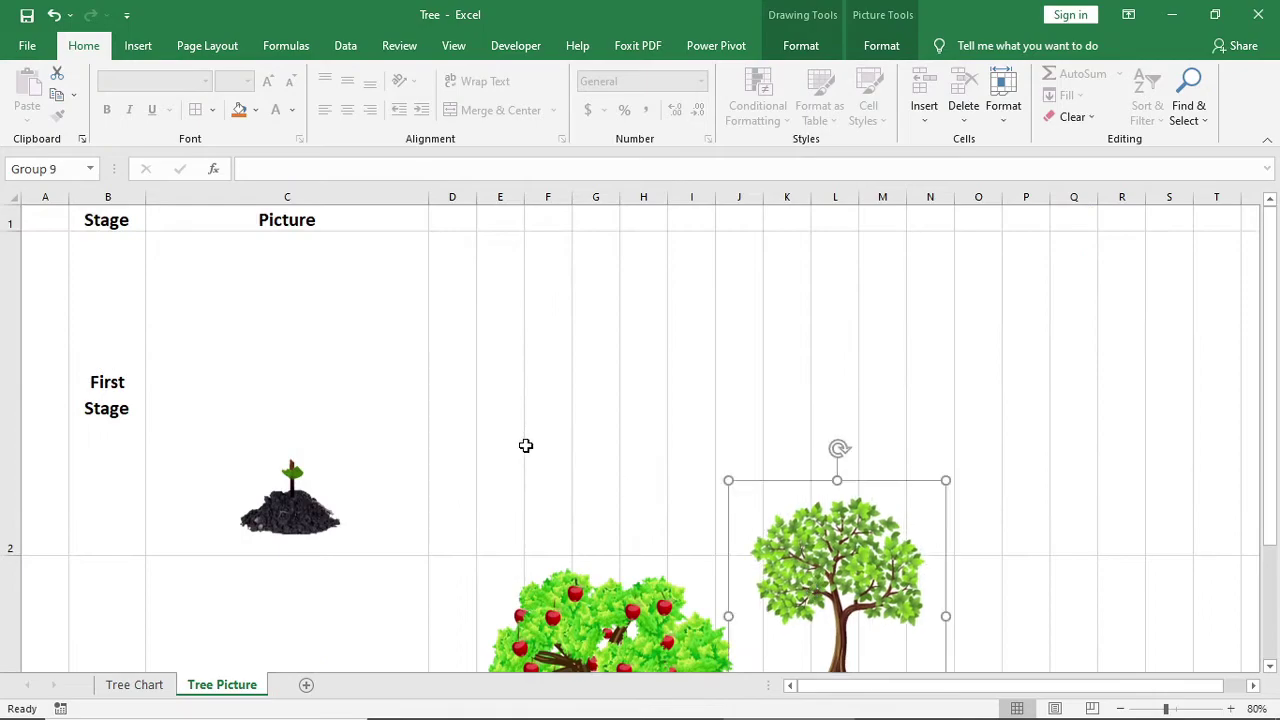
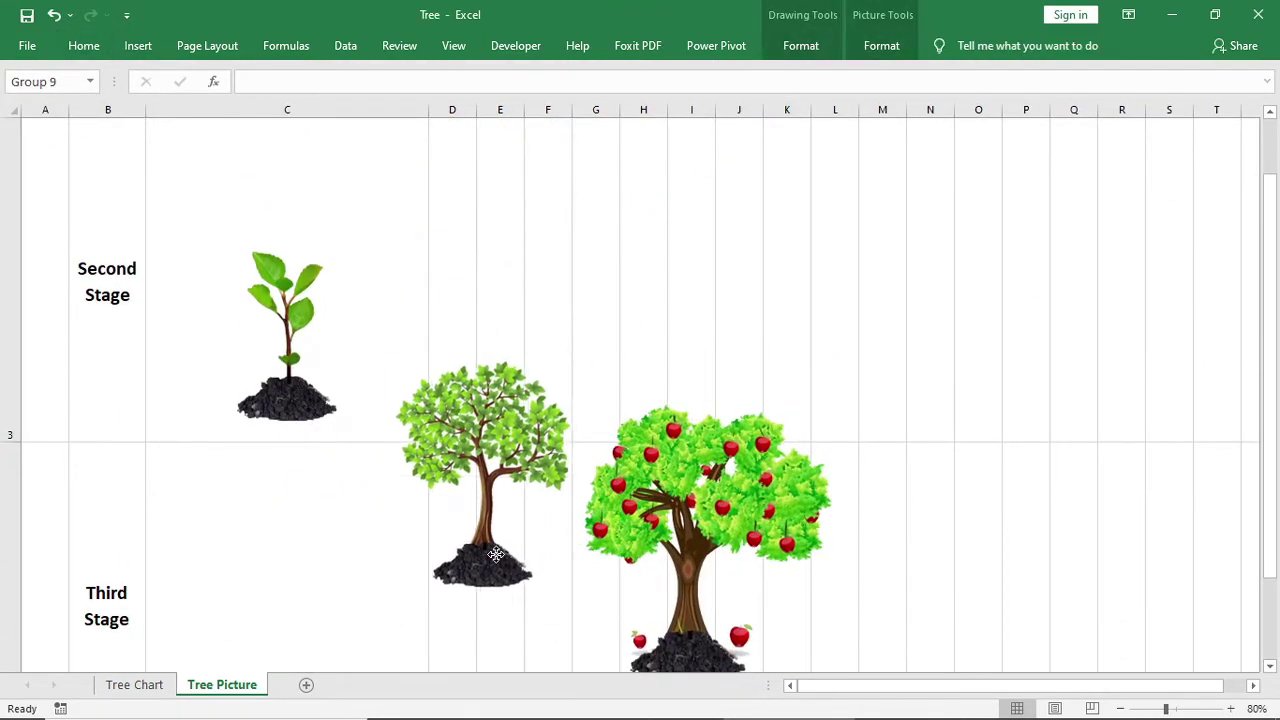
Step: Move the leafy tree picture into column C beside Third Stage
left_click(329, 526)
scroll(329, 526, "down", 1)
left_click_drag(500, 262, 325, 612)
left_click_drag(700, 250, 572, 530)
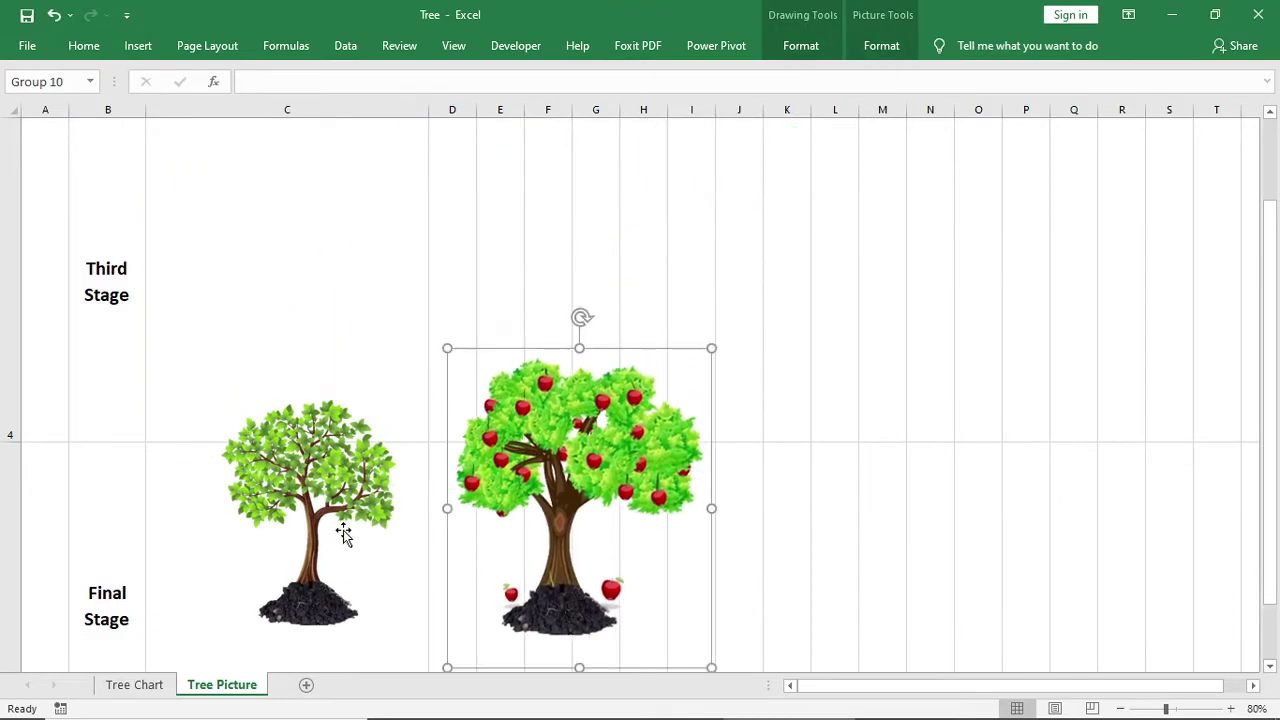
mouse_move(343, 531)
left_mouse_down()
mouse_move(414, 349)
mouse_move(390, 249)
left_mouse_up()
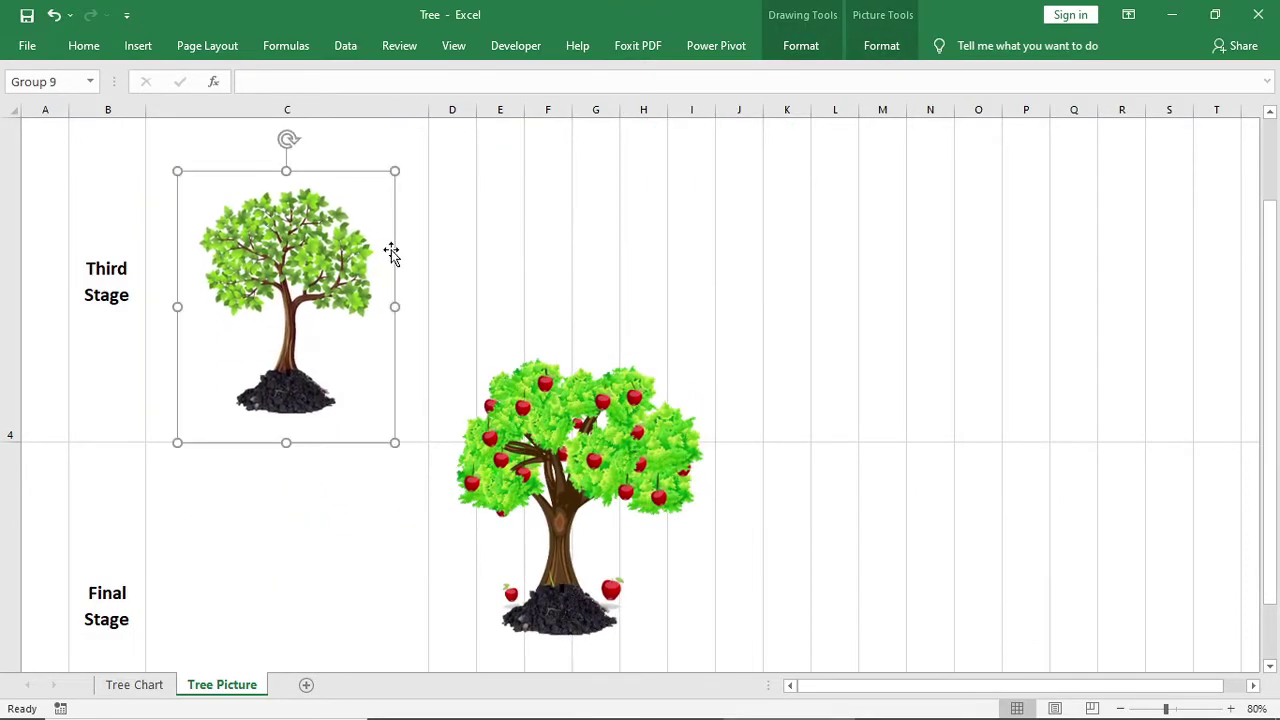
Step: Position the apple tree picture in column C beside Final Stage
left_click_drag(586, 418, 297, 497)
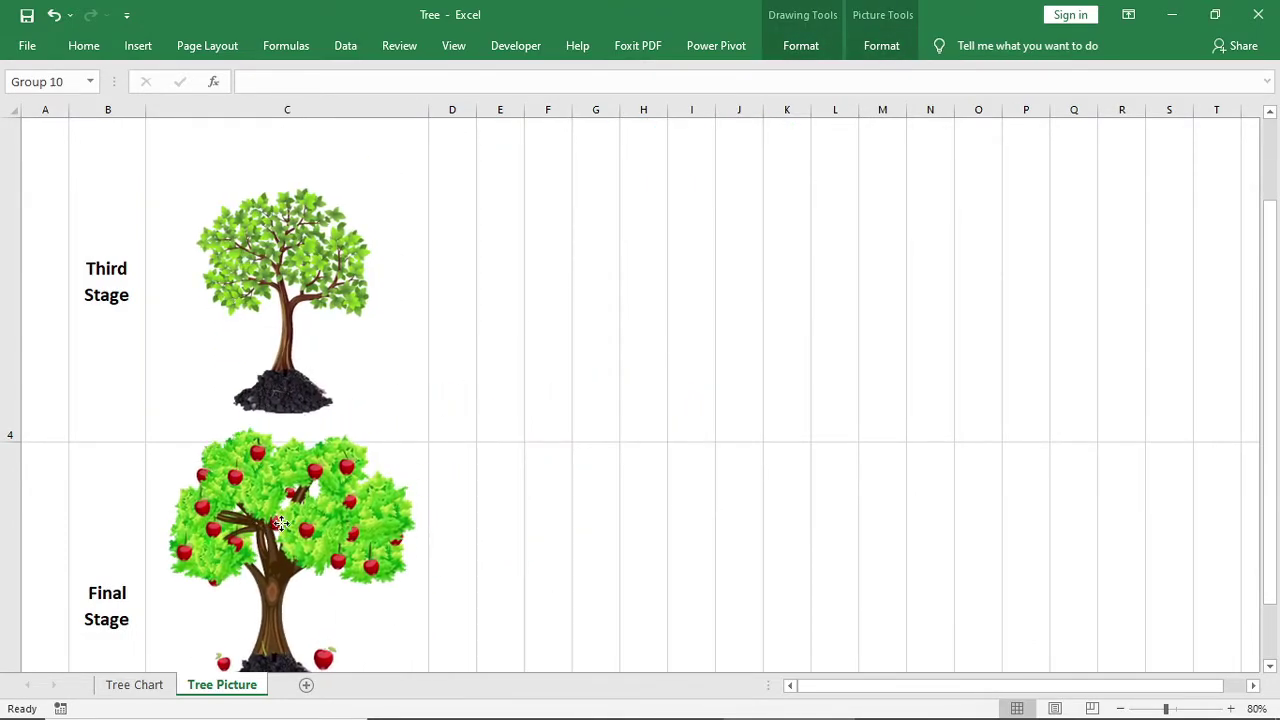
left_click(457, 517)
scroll(457, 517, "down", 1)
left_click(336, 410)
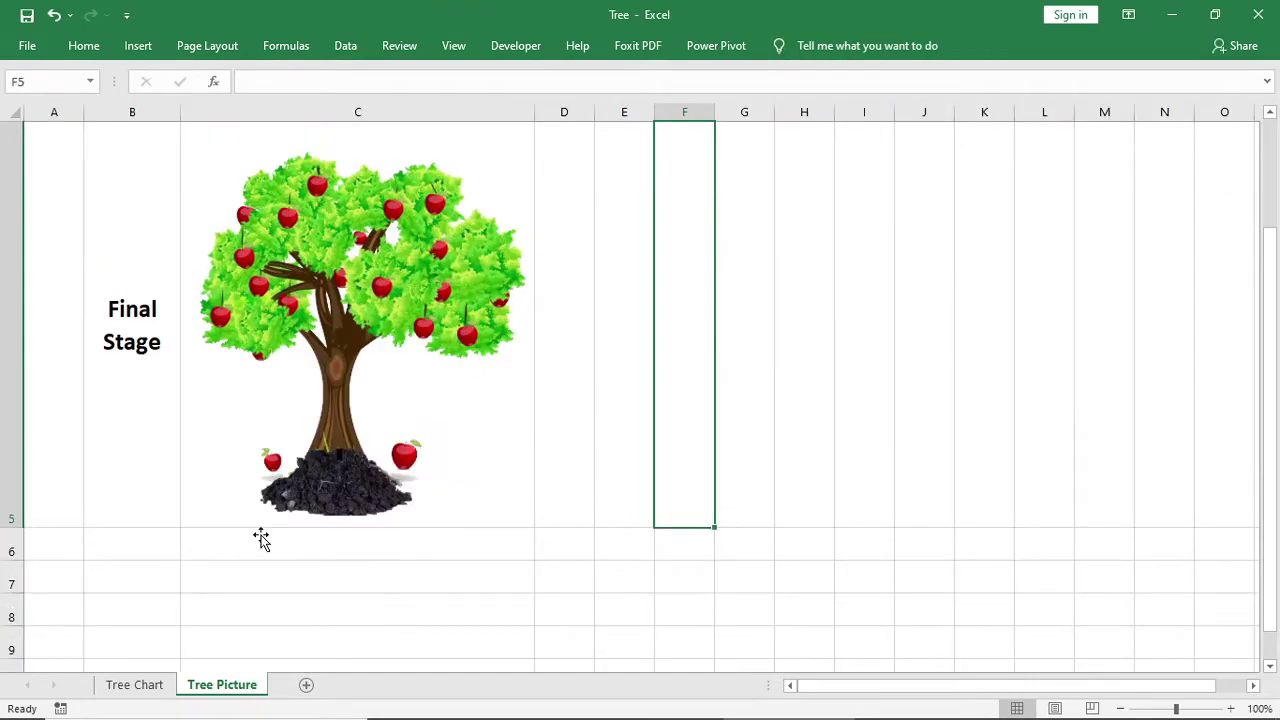
scroll(261, 540, "up", 2)
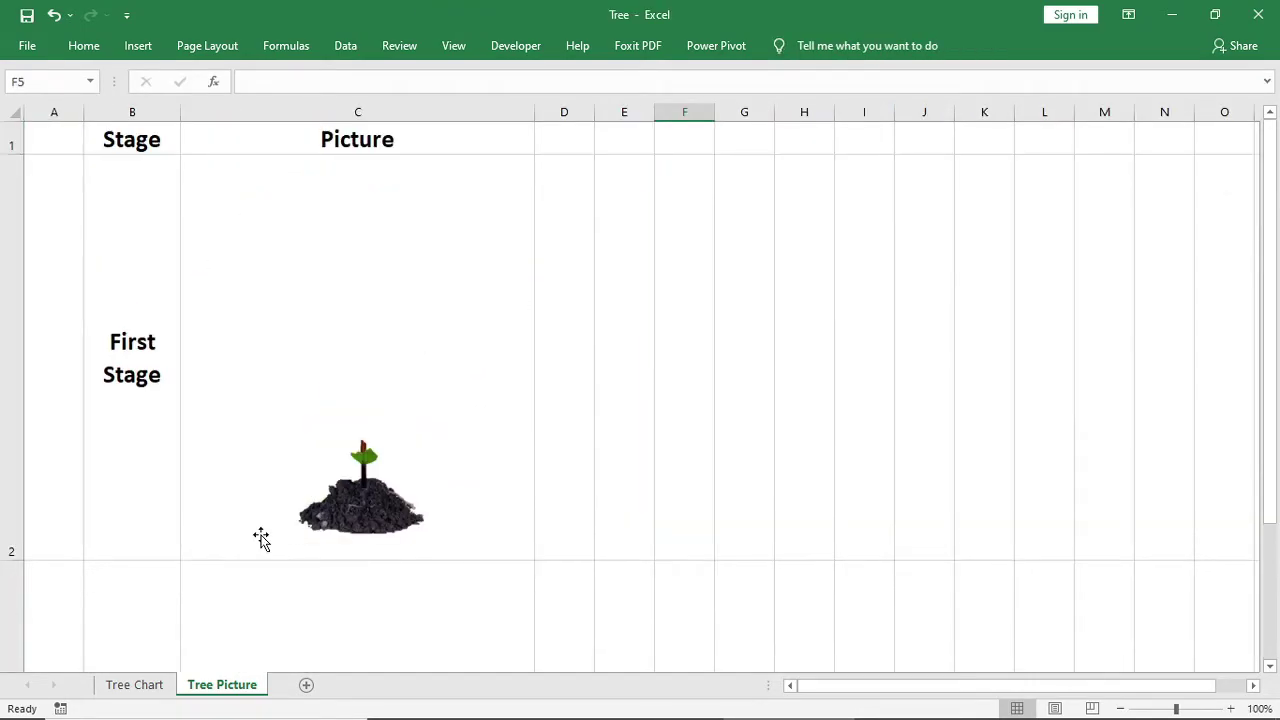
scroll(261, 535, "down", 2, "ctrl")
scroll(261, 535, "down", 2, "ctrl")
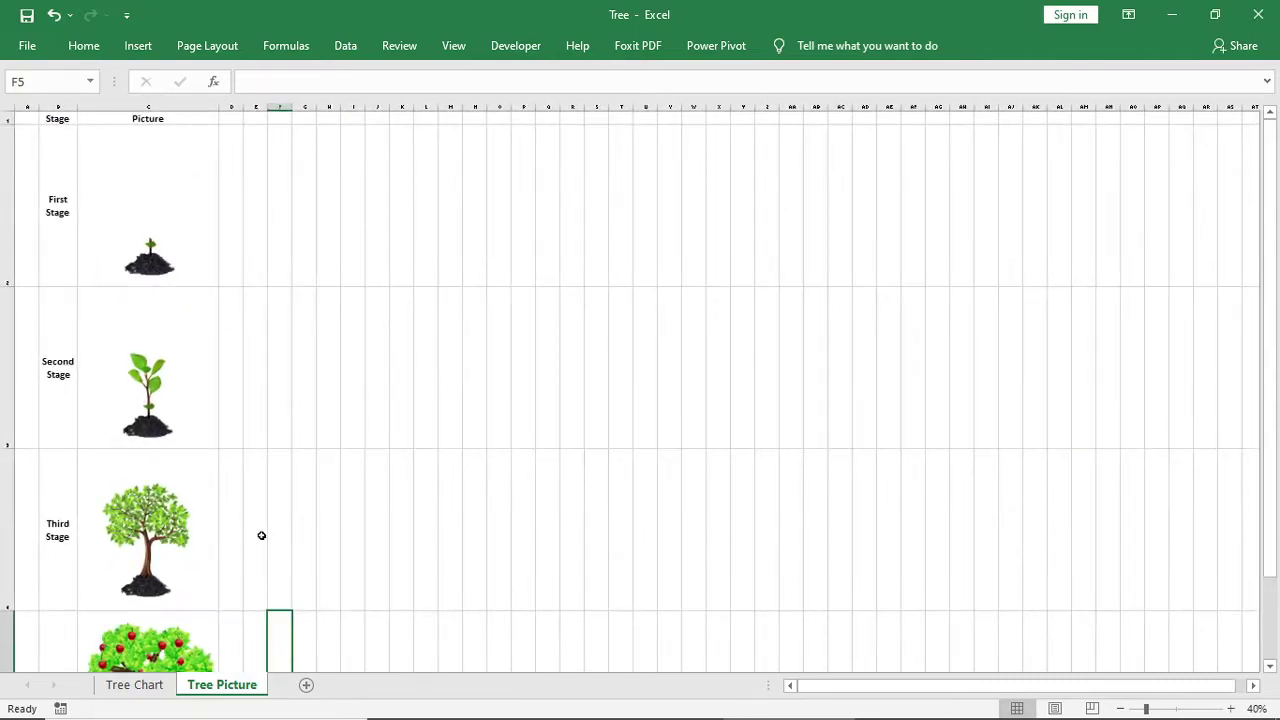
Step: Start an INDEX formula in B11 with the absolute array 'Tree Picture'!$B$2:$C$5
type("=i")
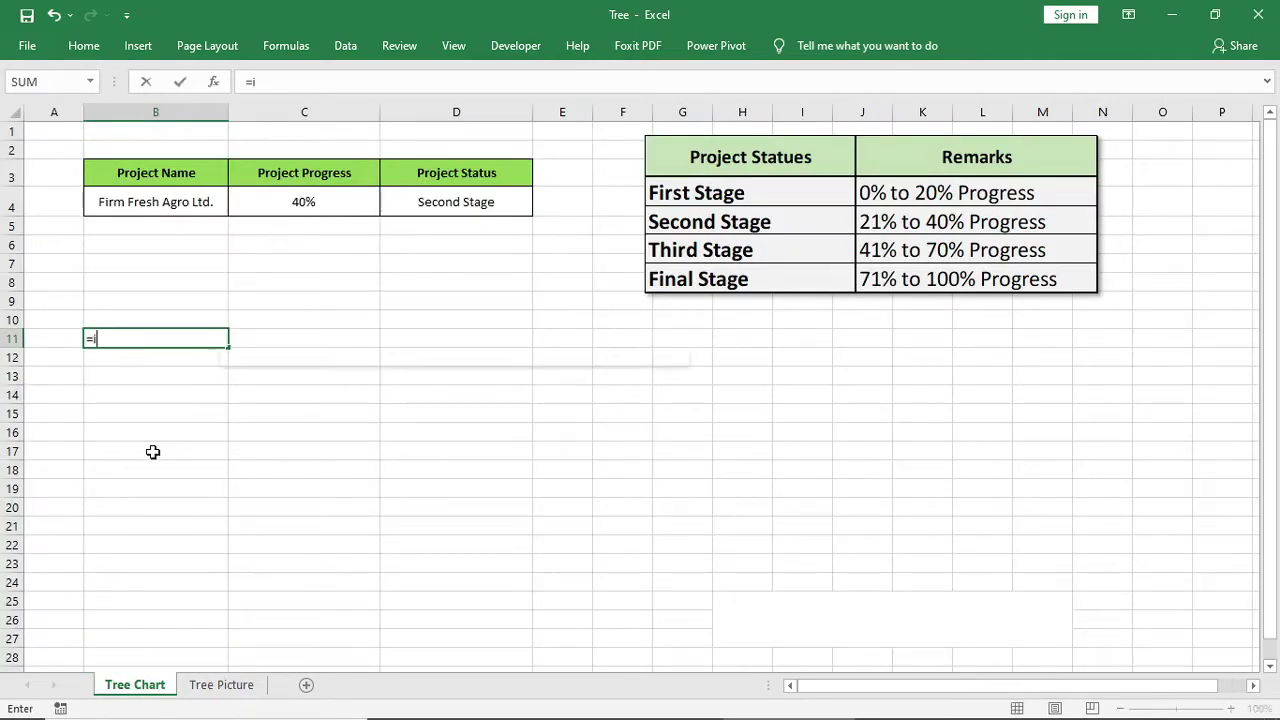
type("ndex")
key("Tab")
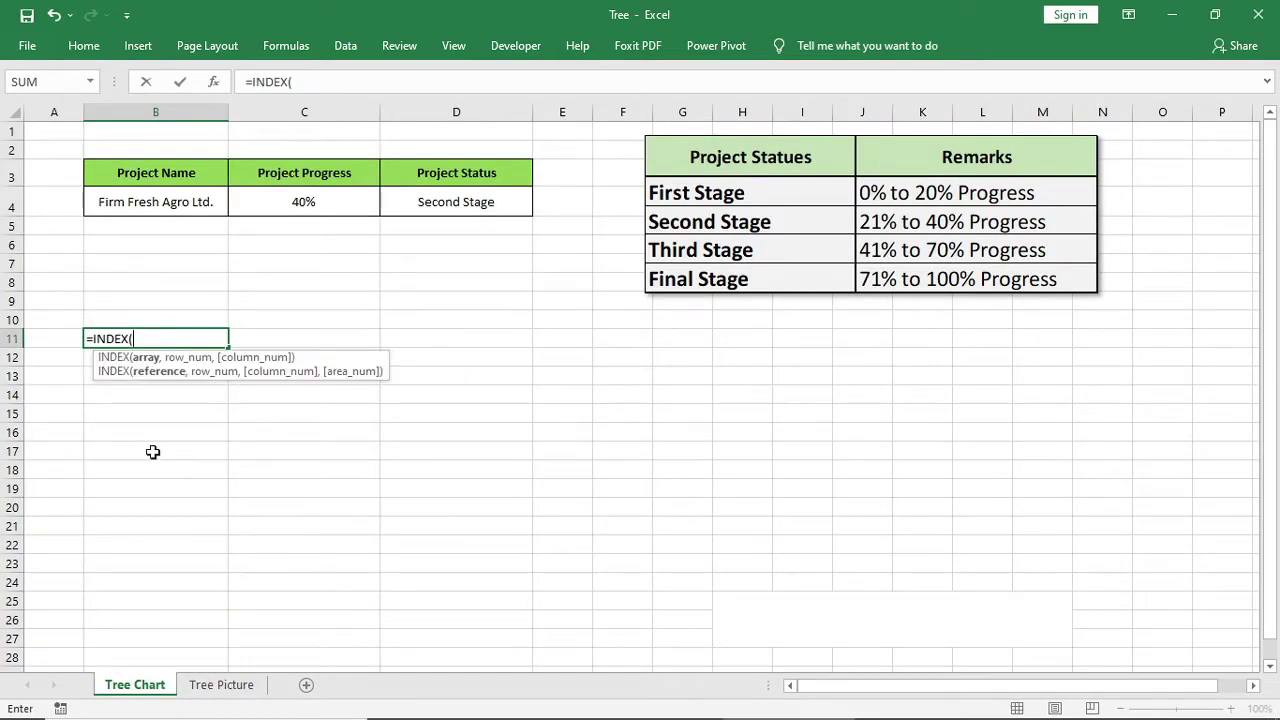
left_click(214, 684)
left_click(107, 189)
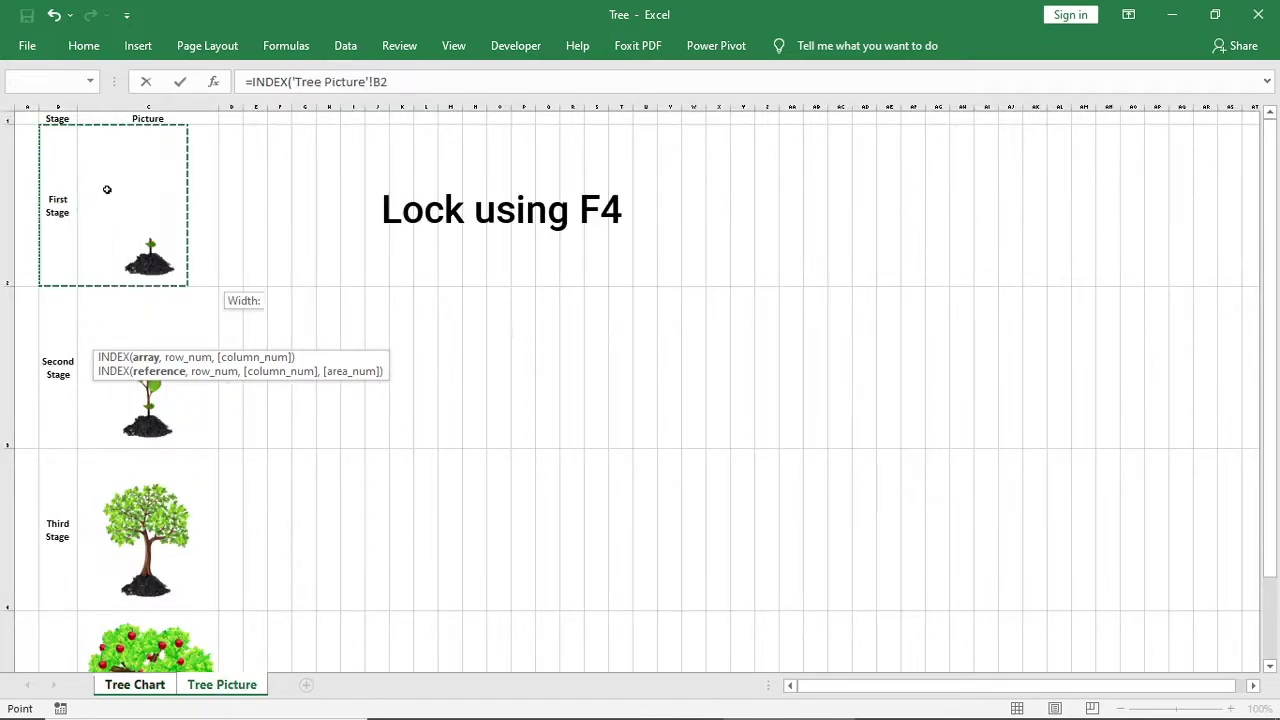
left_click_drag(107, 189, 144, 640)
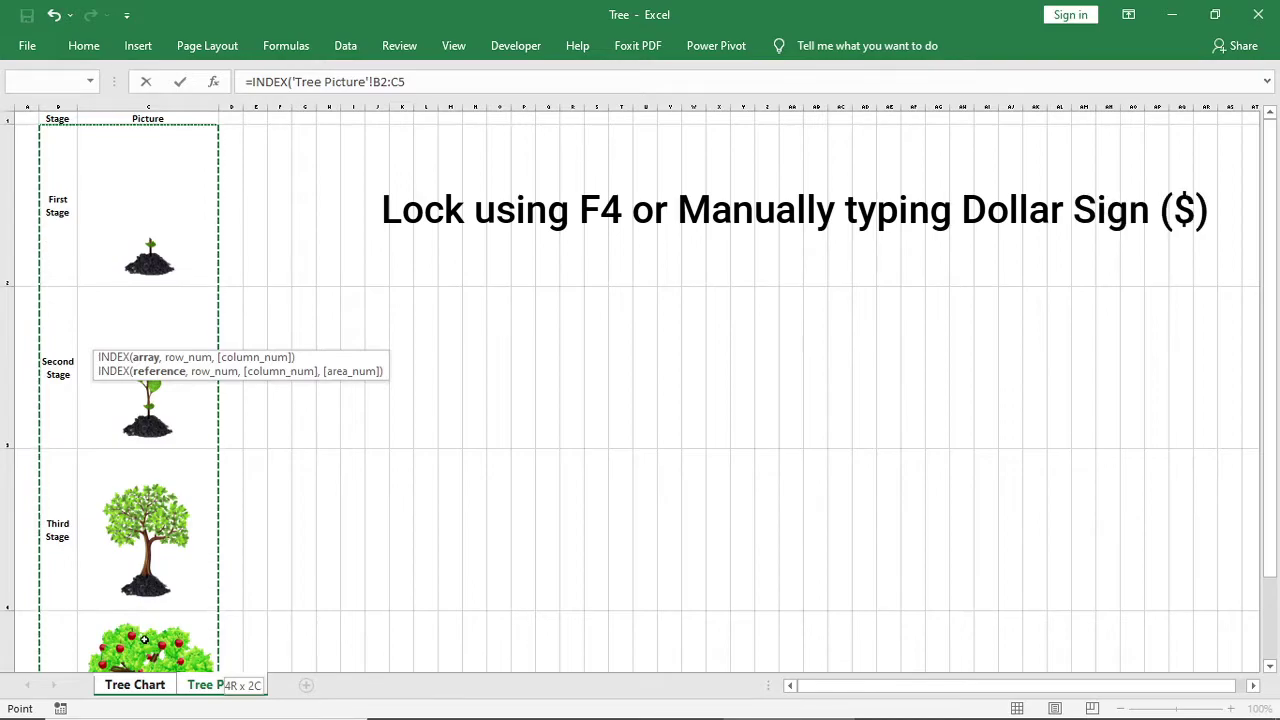
left_click_drag(144, 640, 143, 636)
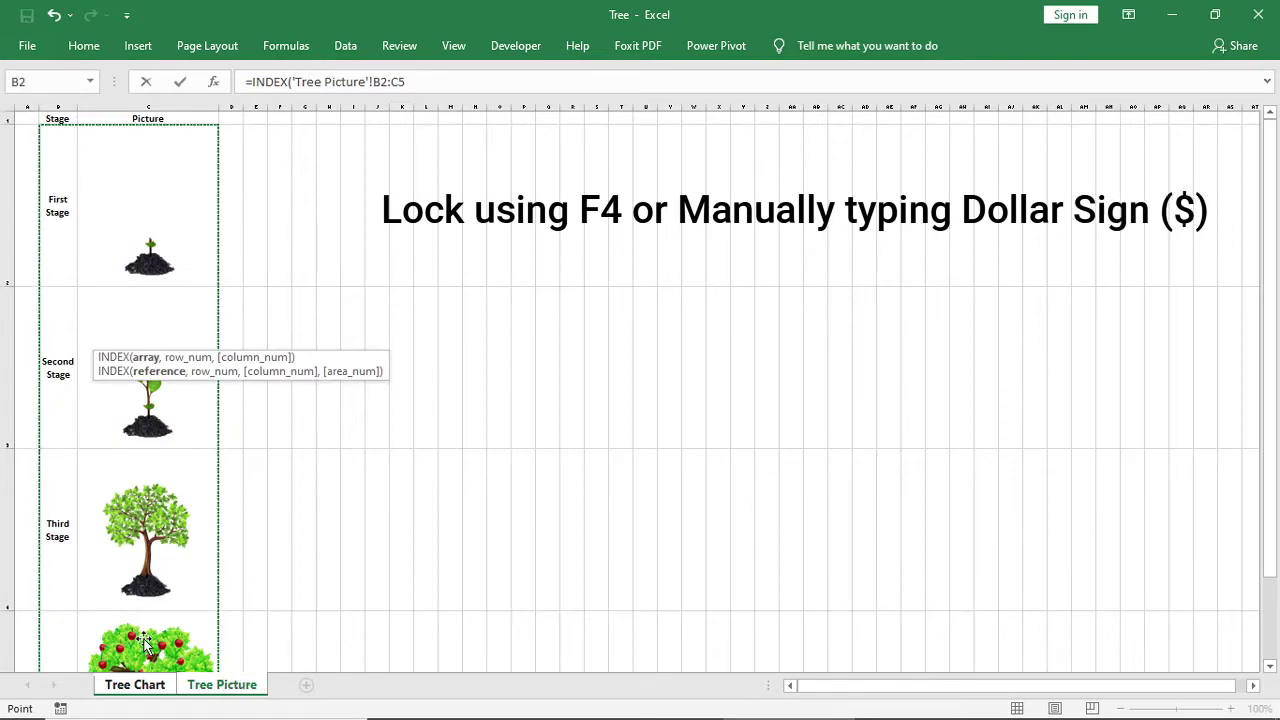
key("F4")
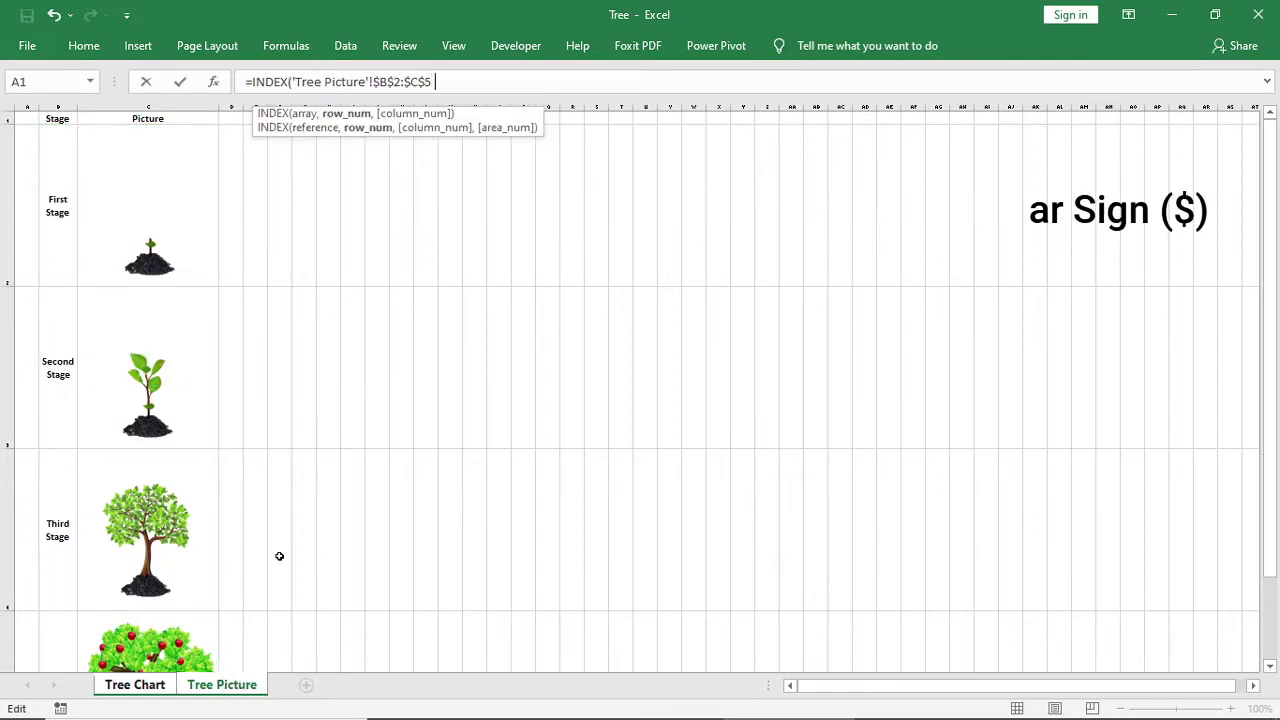
Step: Add a MATCH whose lookup value is the absolute 'Tree Chart'!$D$4
type(",match")
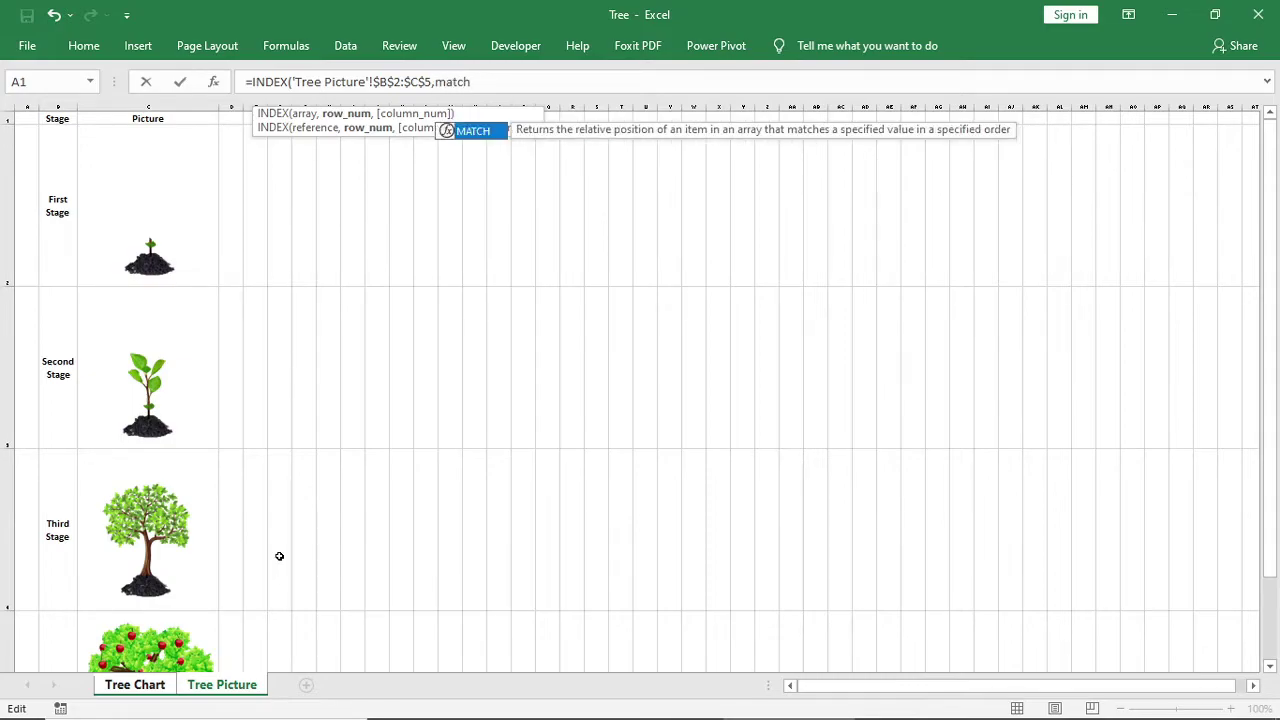
key("Tab")
left_click(125, 688)
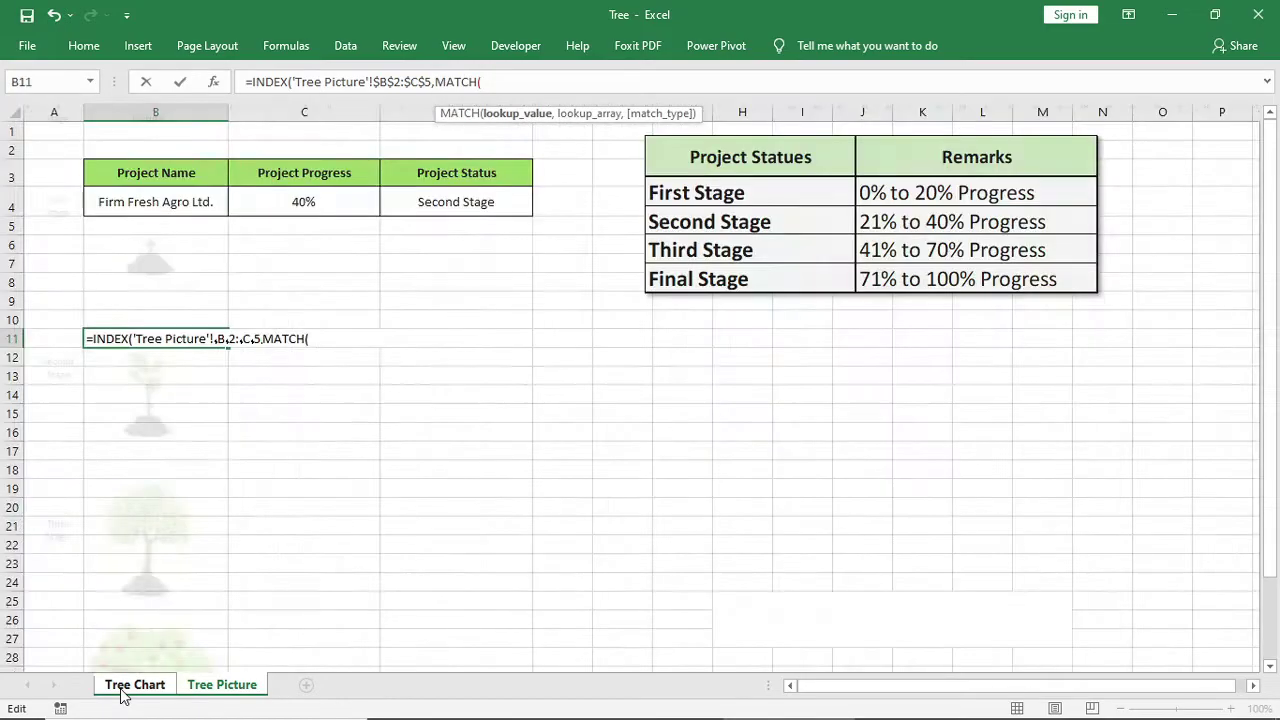
left_click(414, 207)
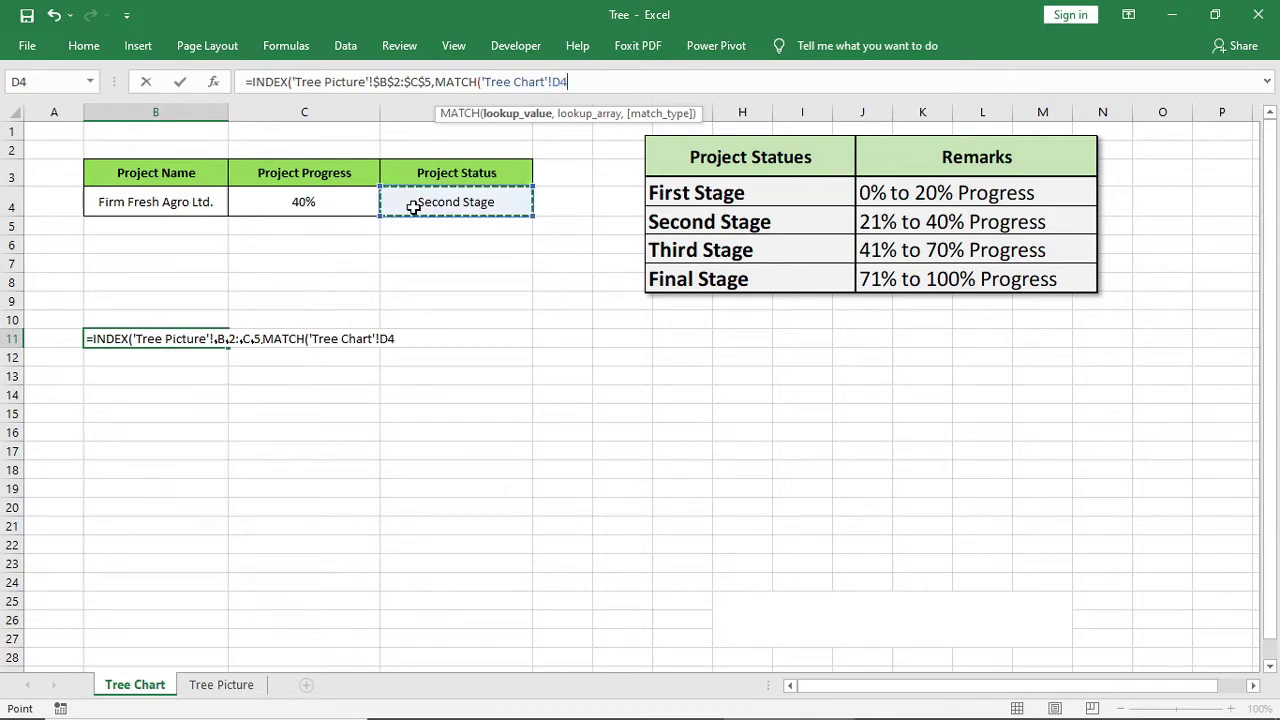
key("F4")
type(",")
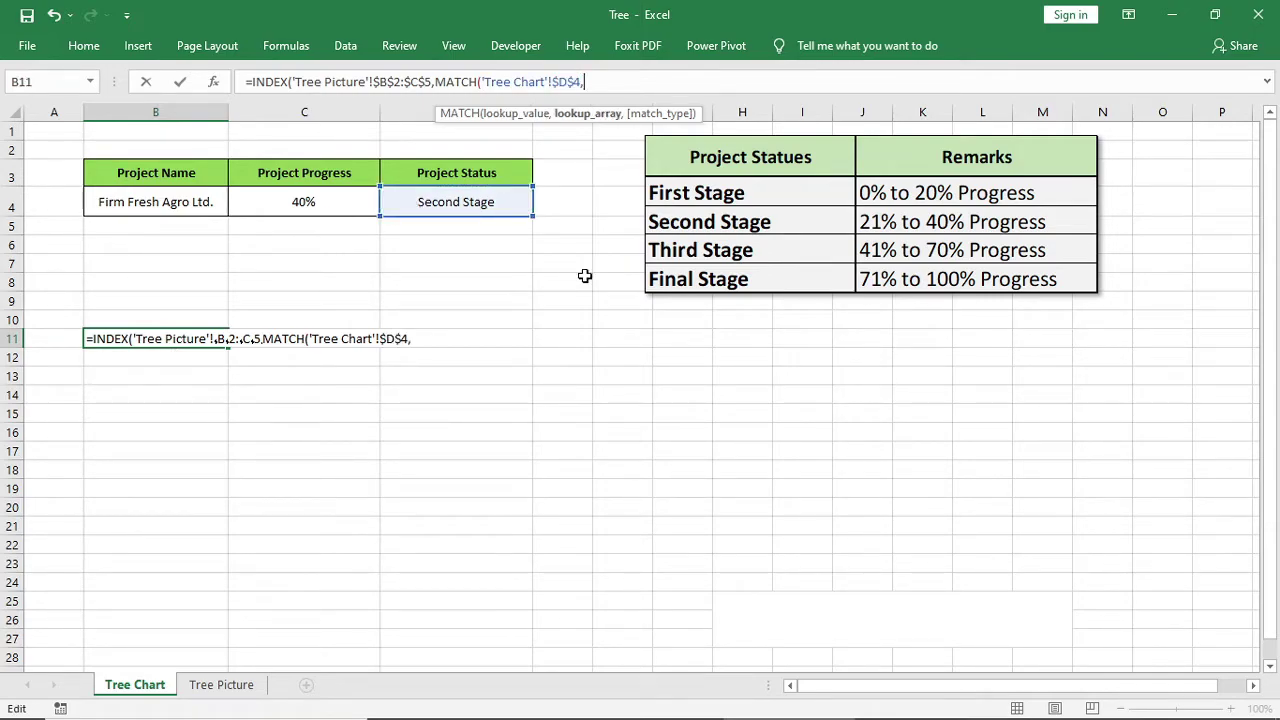
Step: Finish the formula with lookup range 'Tree Picture'!$B$2:$B$5, match type 0 and column 2
left_click(205, 684)
left_click_drag(63, 143, 63, 614)
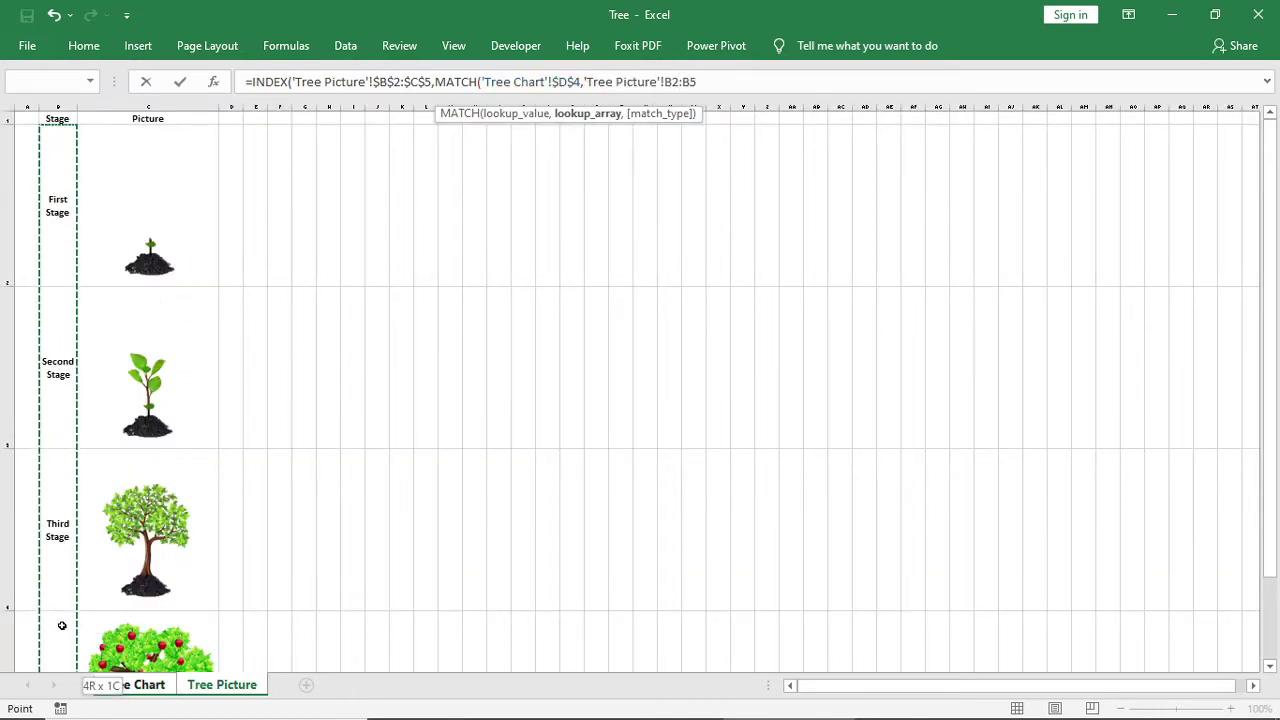
key("F4")
type("$B$5,0)")
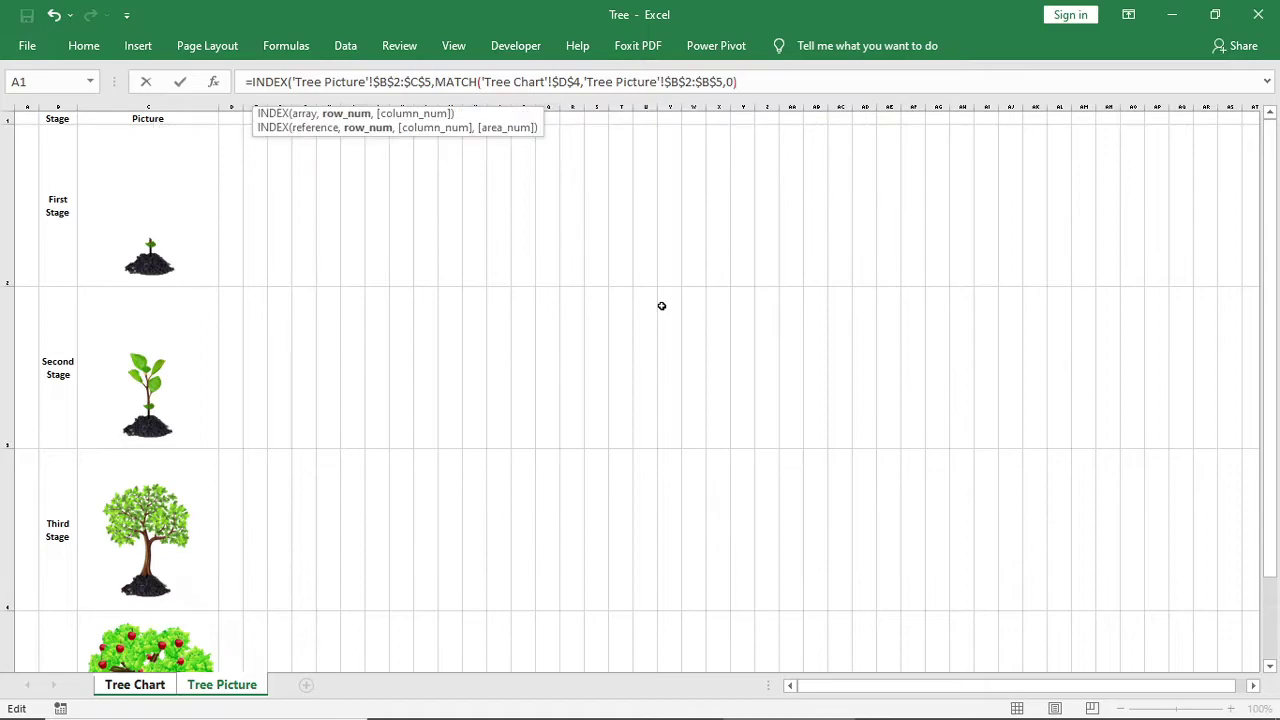
type(",2")
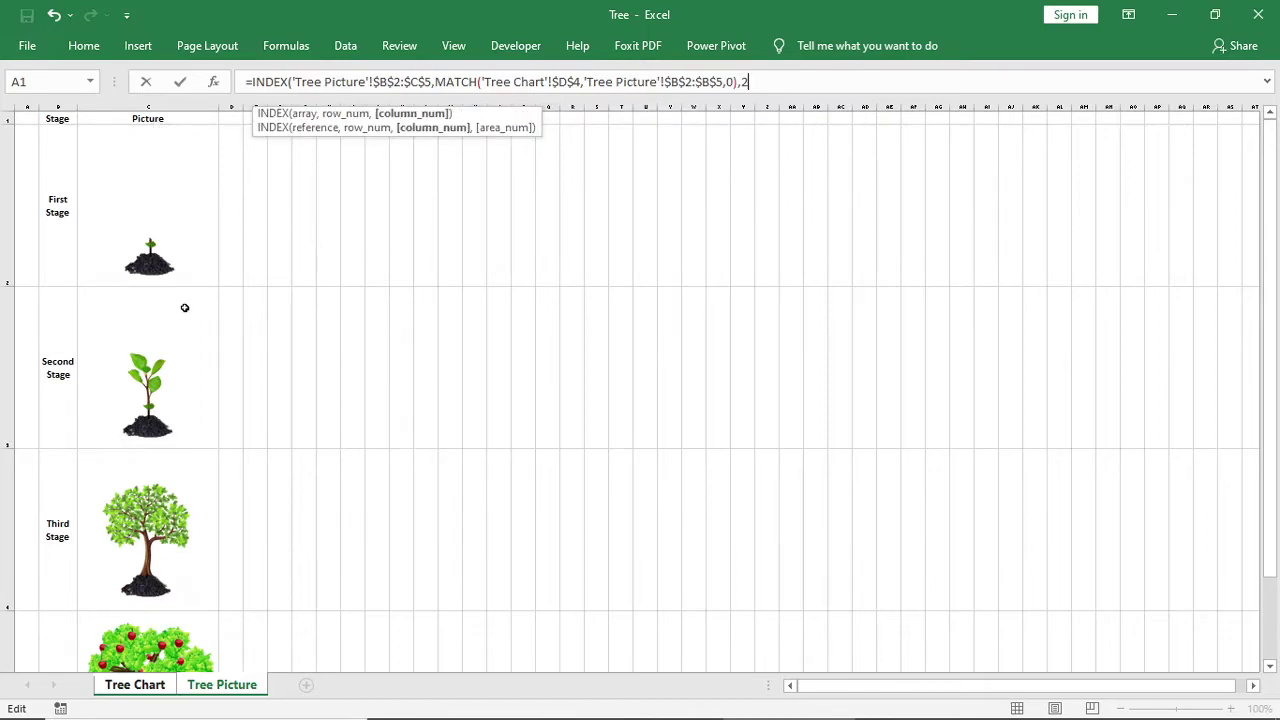
type(")")
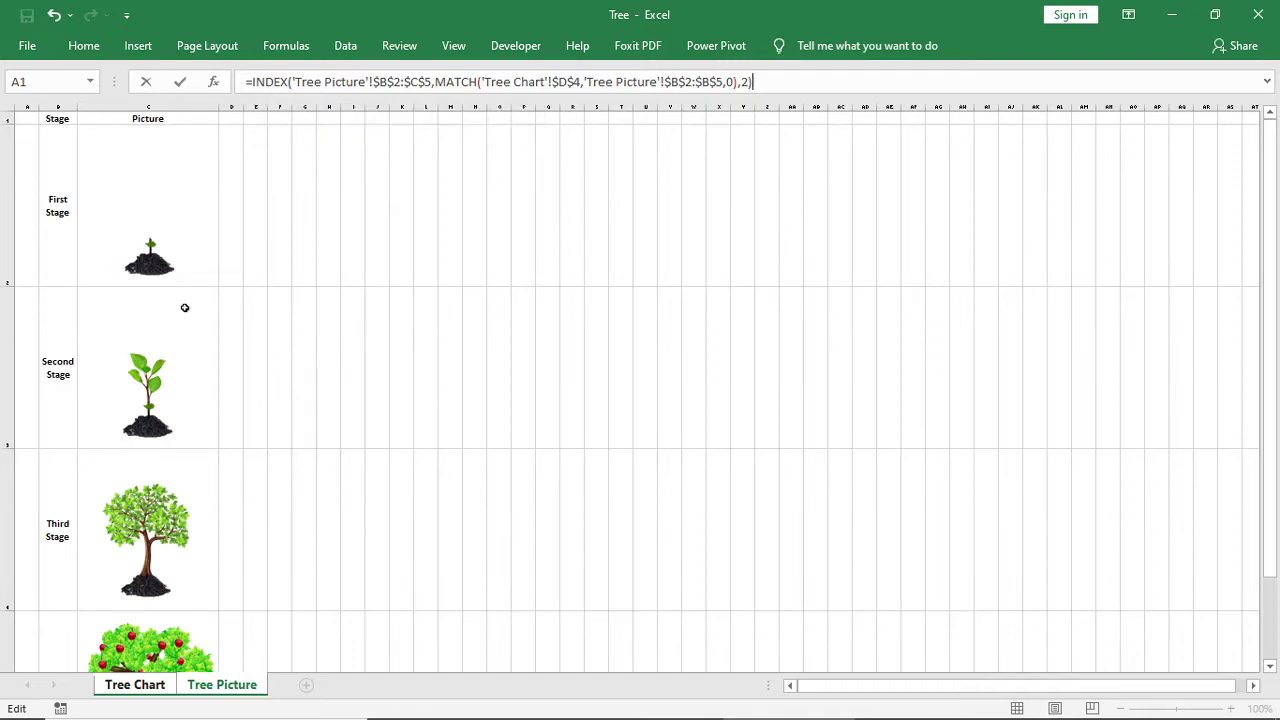
key("Return")
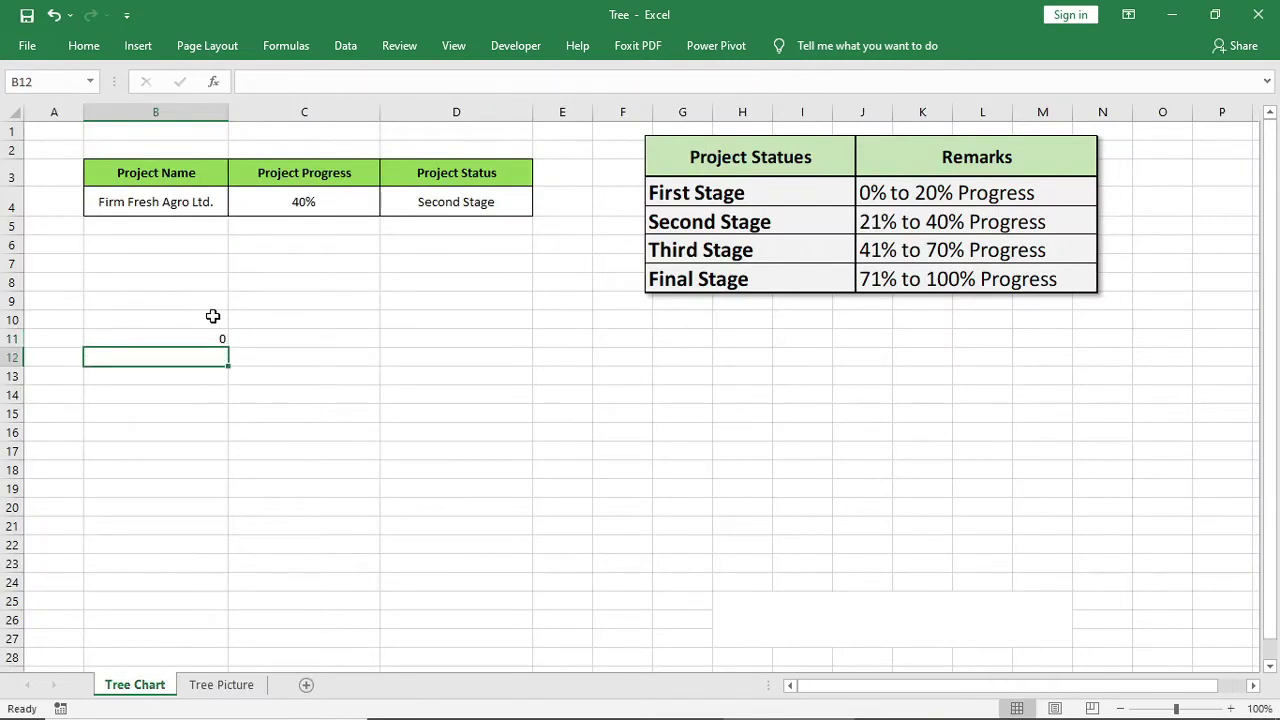
Step: Reopen B11 and highlight the full formula text, leaving it unchanged
left_click(204, 338)
left_click_drag(760, 81, 205, 82)
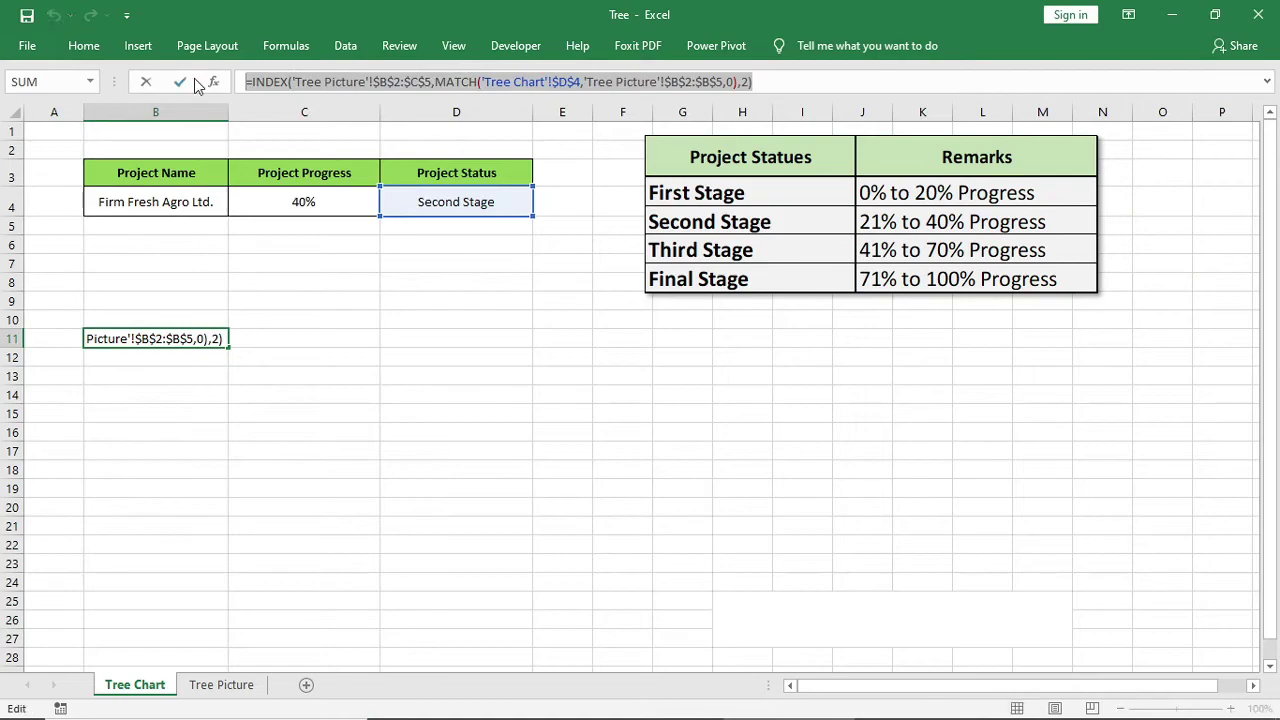
key("Escape")
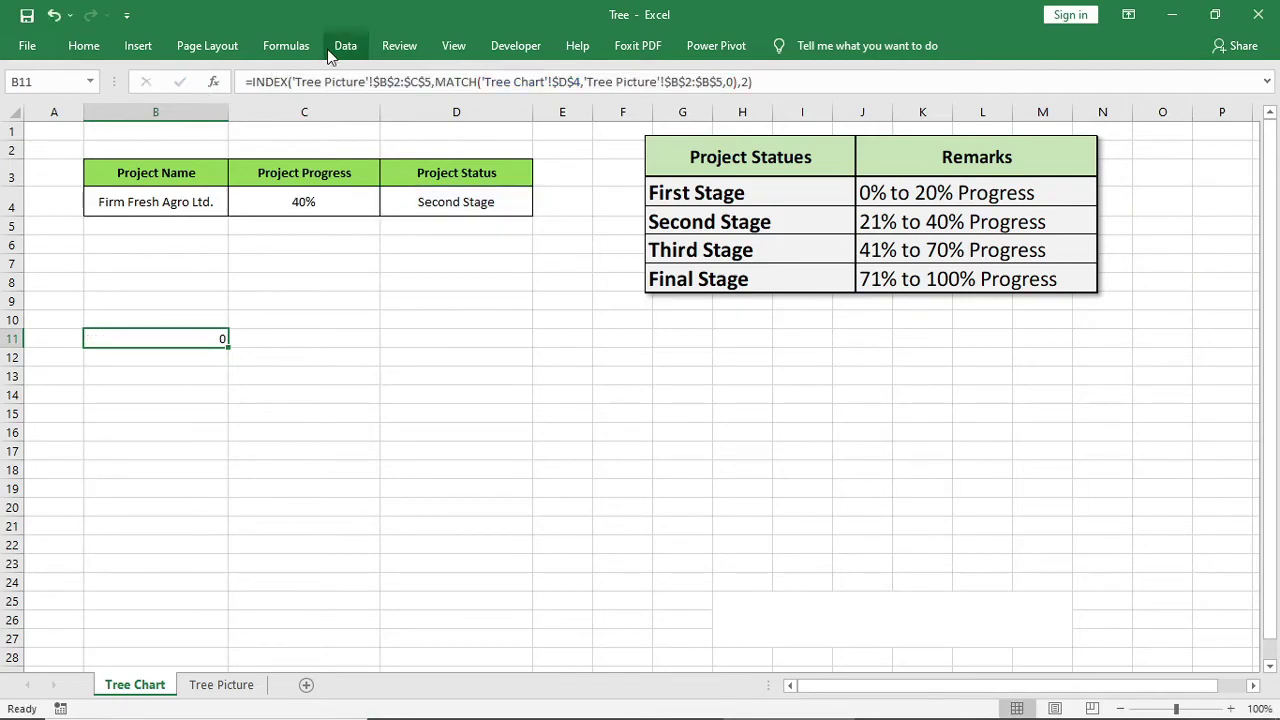
Step: Define the name Tree referring to the pasted INDEX/MATCH formula, leaving B11 cleared
left_click(287, 45)
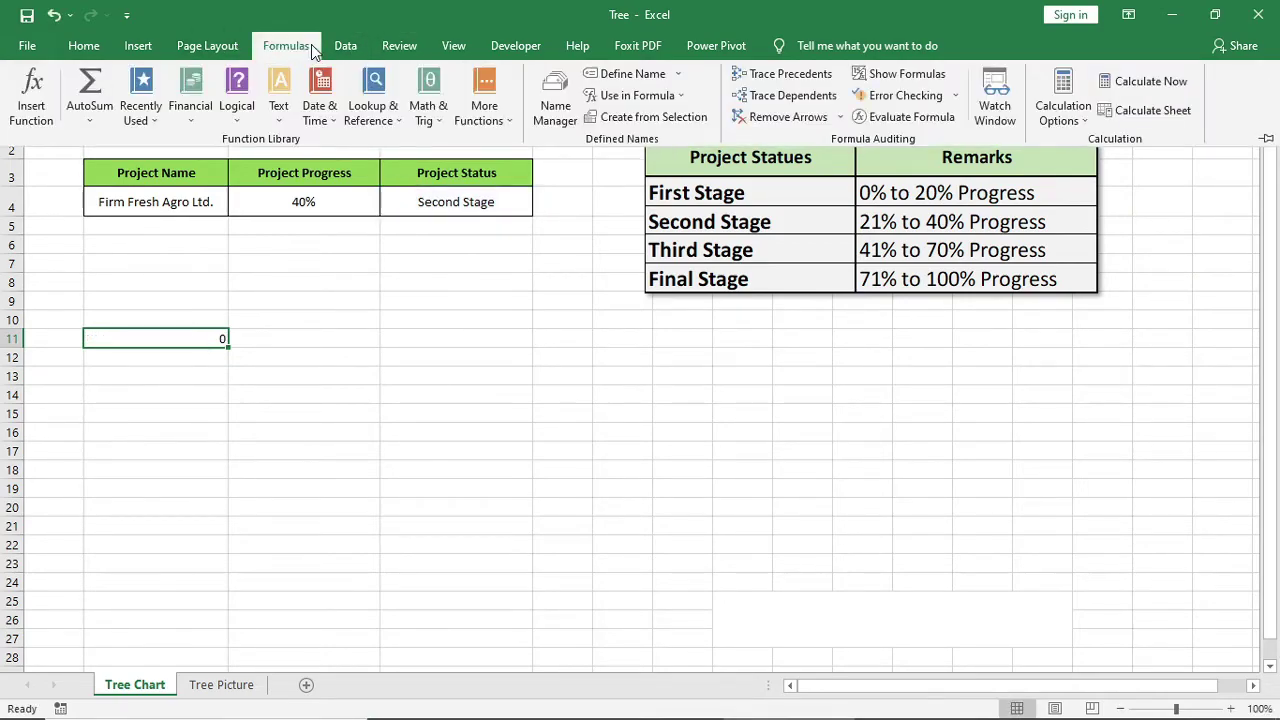
left_click(552, 100)
left_click(432, 203)
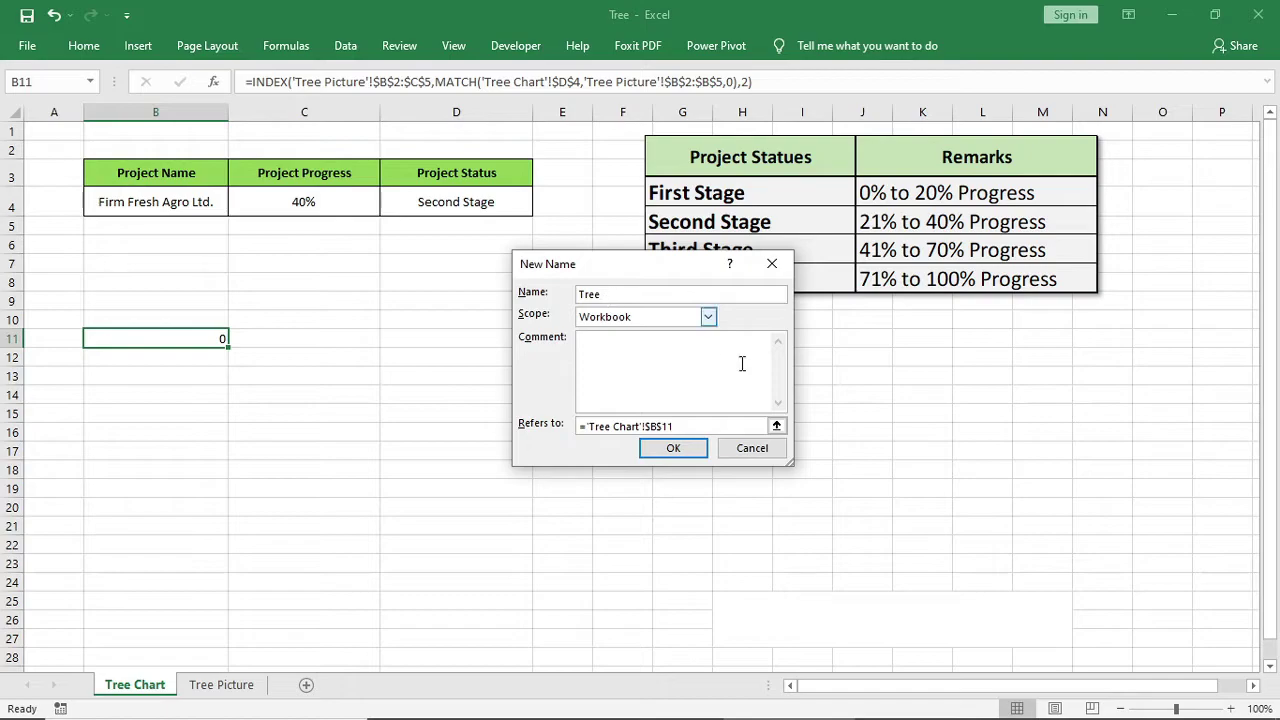
left_click(680, 426)
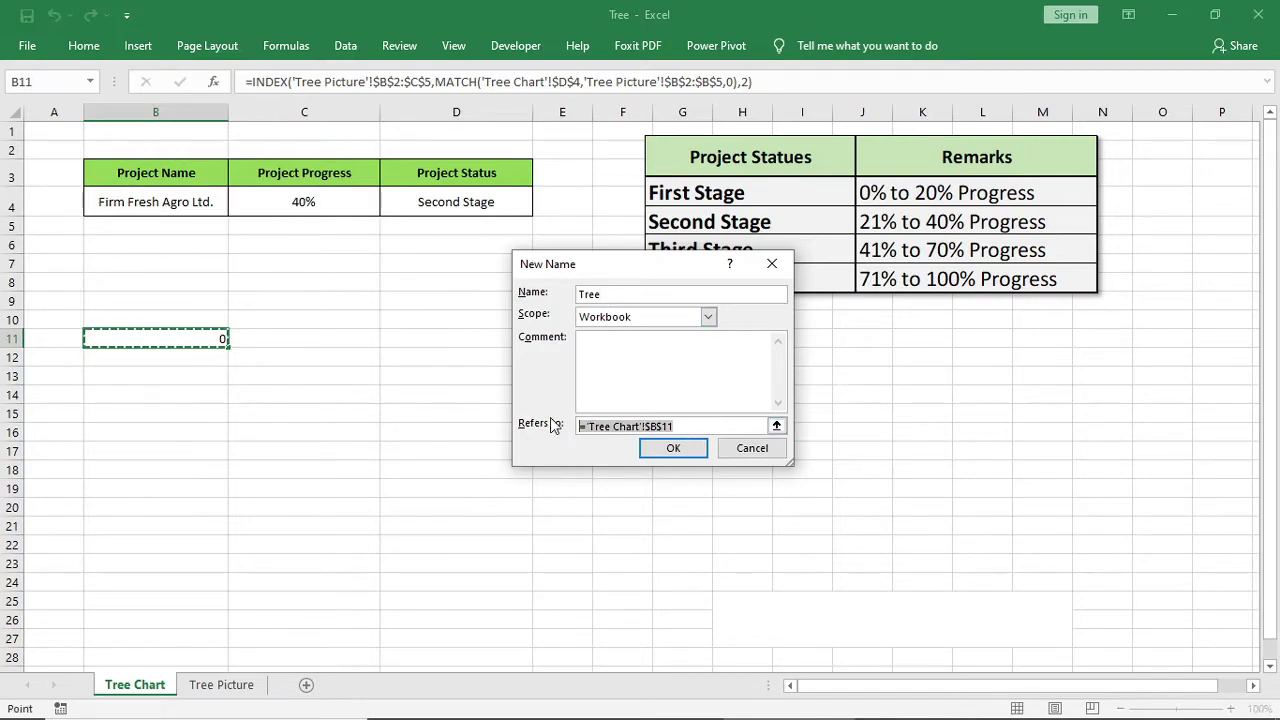
key("ctrl+v")
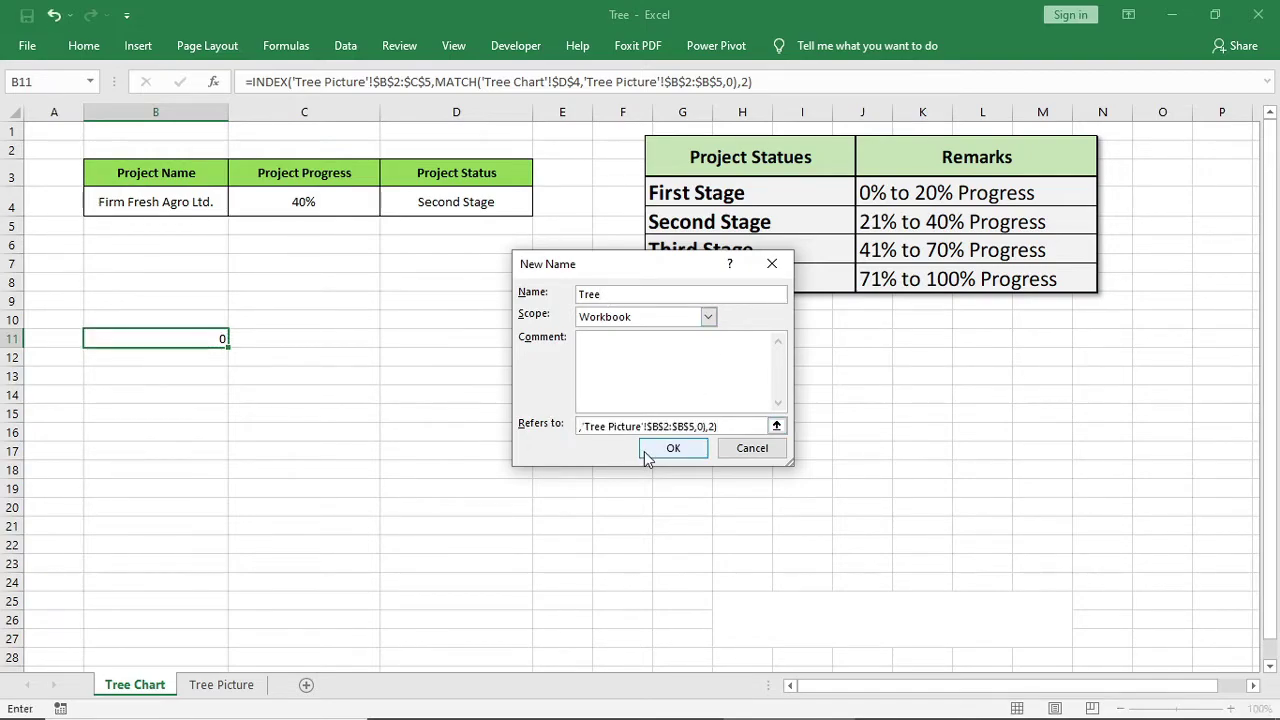
left_click(646, 452)
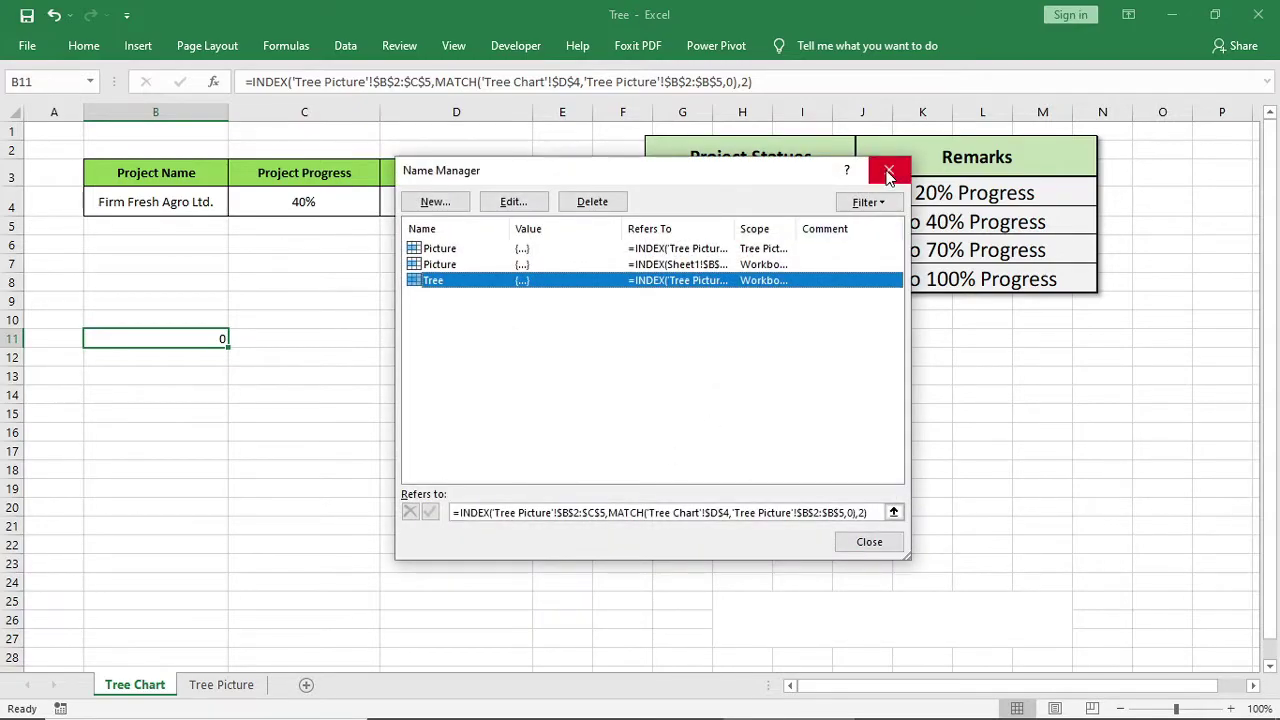
left_click(889, 172)
left_click(288, 392)
left_click(207, 333)
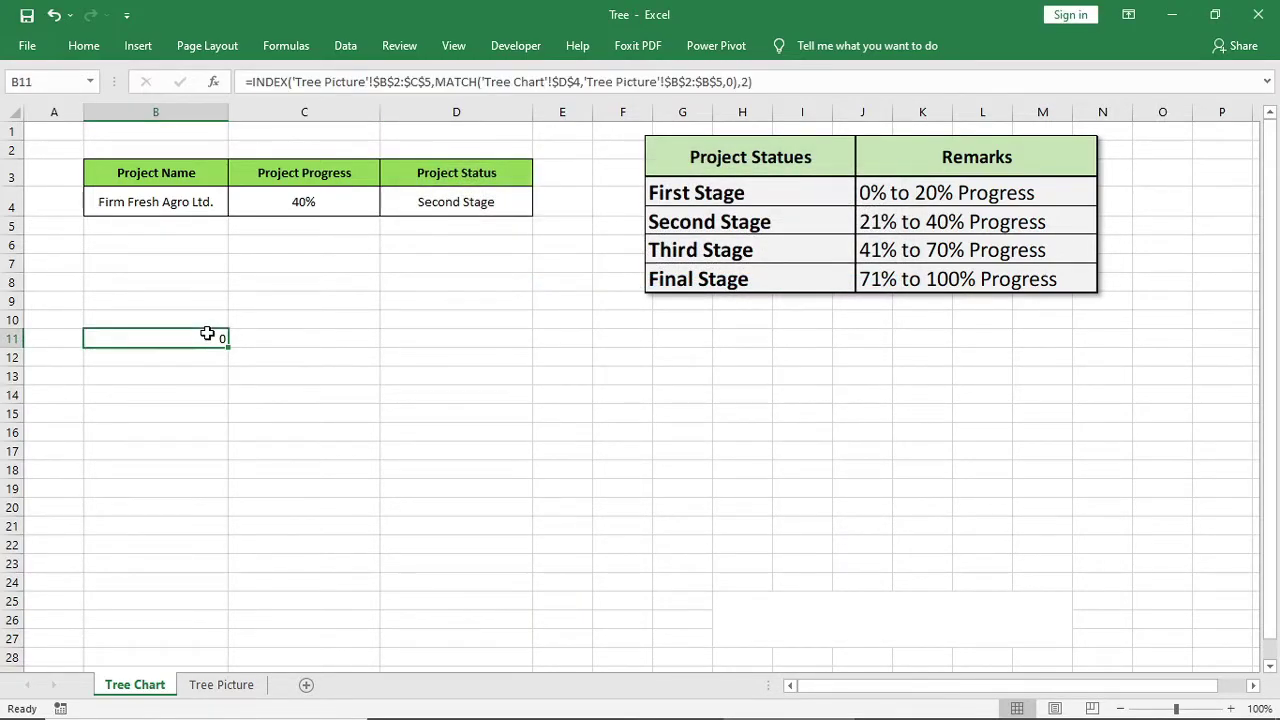
left_click(343, 430)
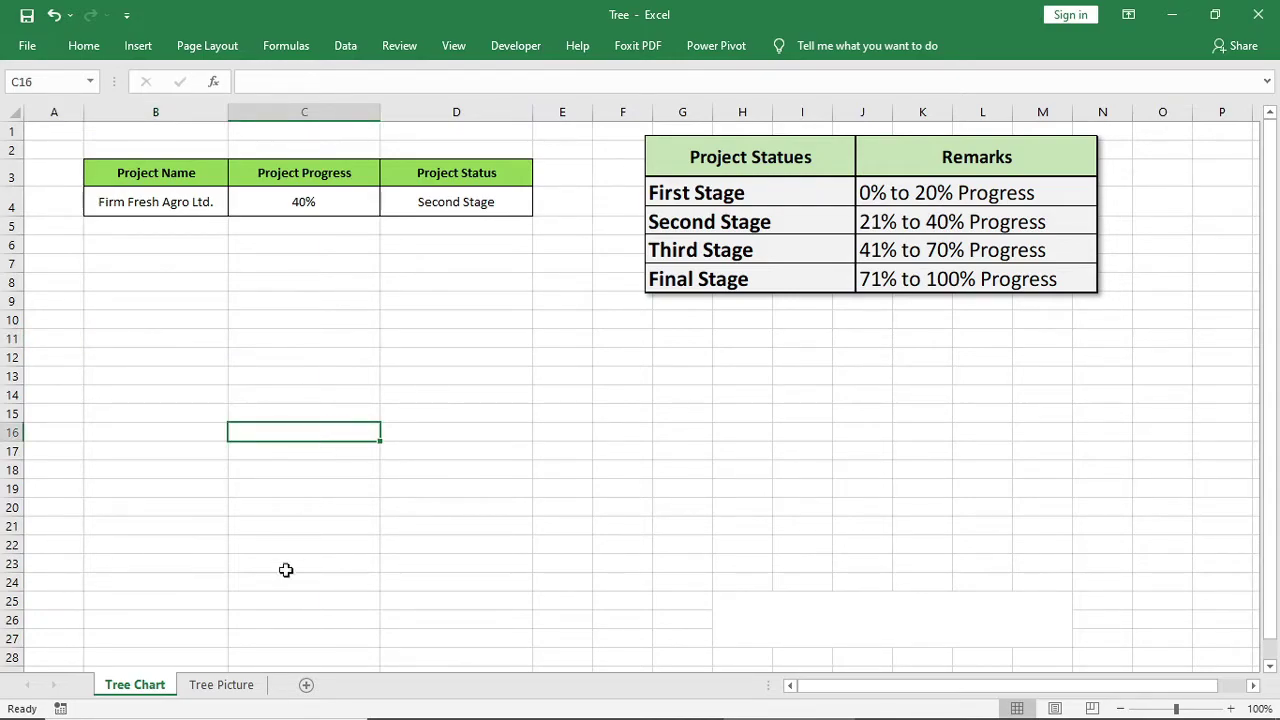
Step: Paste the Tree Picture C4 cell onto Tree Chart's C10 as a linked picture
left_click(229, 690)
left_click(211, 458)
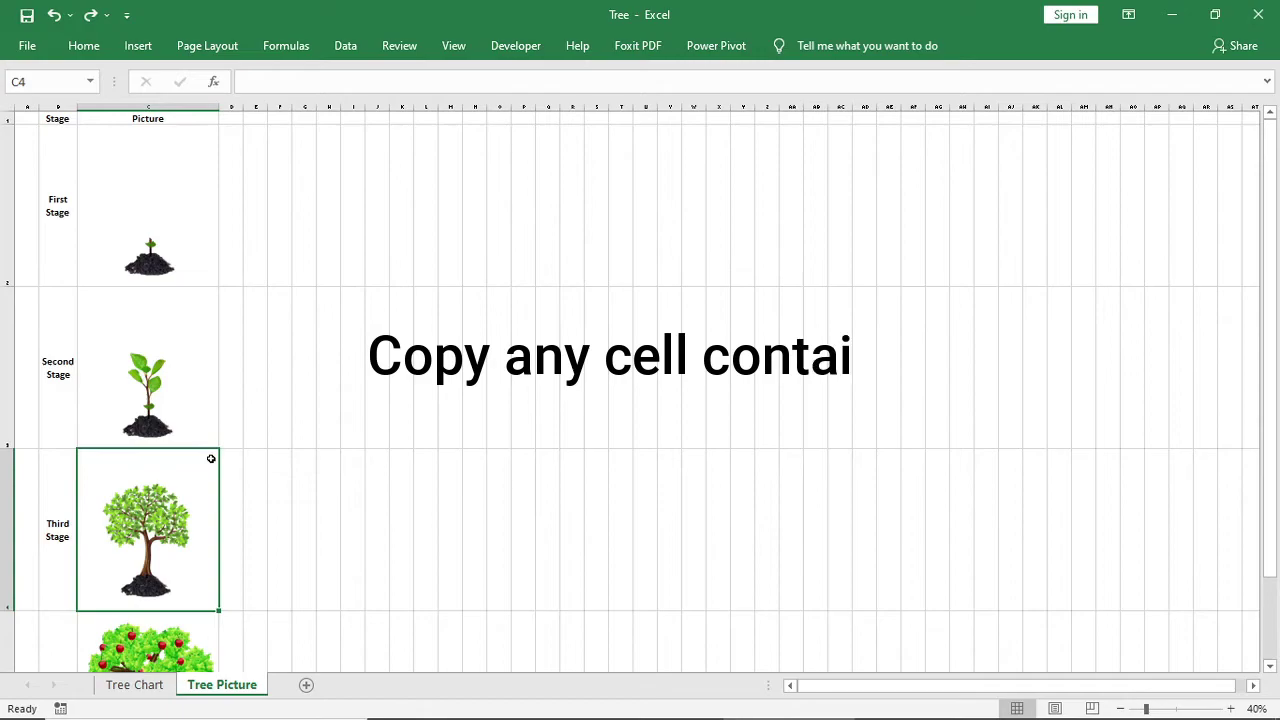
key("ctrl+c")
left_click(137, 684)
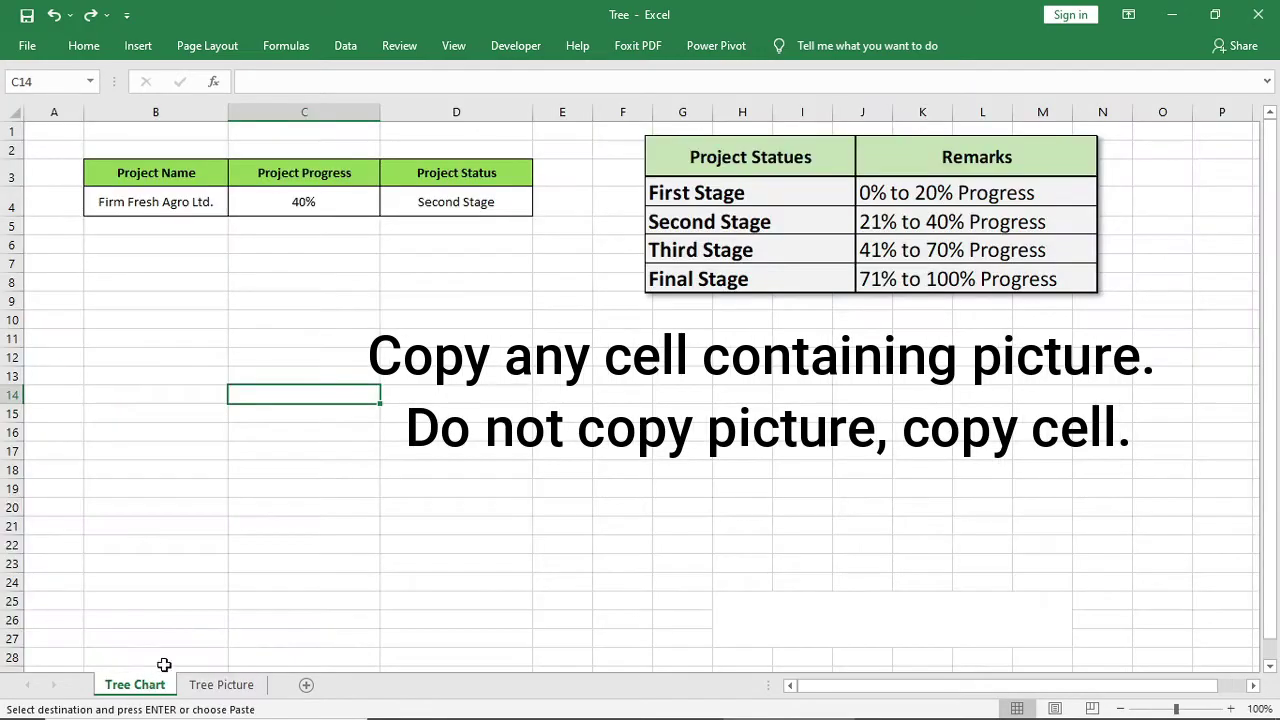
right_click(249, 318)
mouse_move(313, 399)
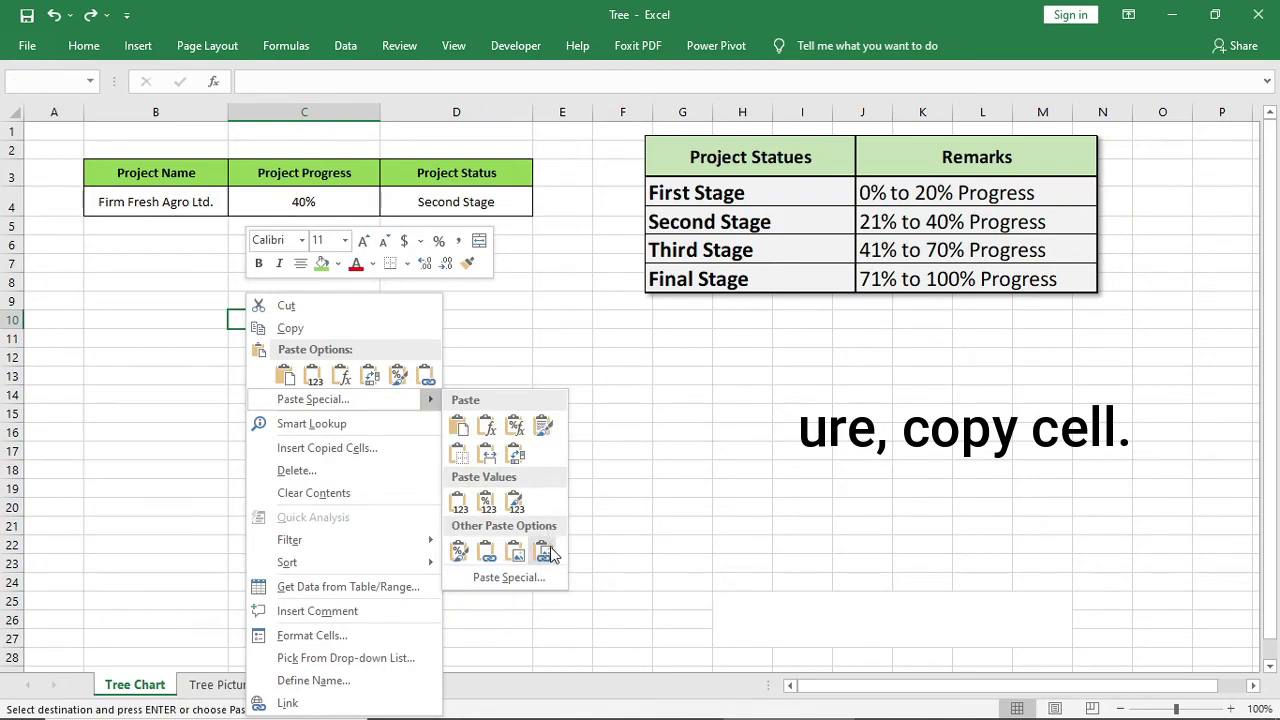
left_click(544, 551)
Step: Move the linked picture under the project table, enlarge it, and set its formula to =Tree
left_click_drag(423, 470, 381, 378)
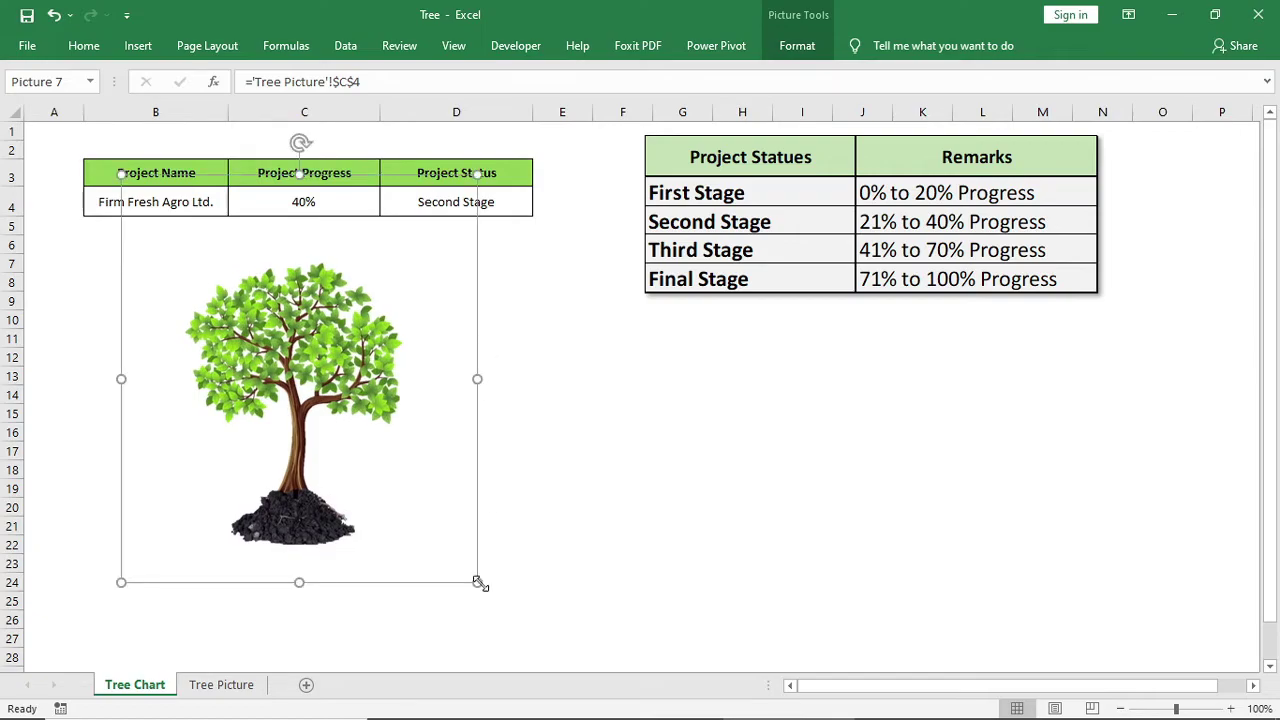
left_click_drag(483, 588, 529, 628)
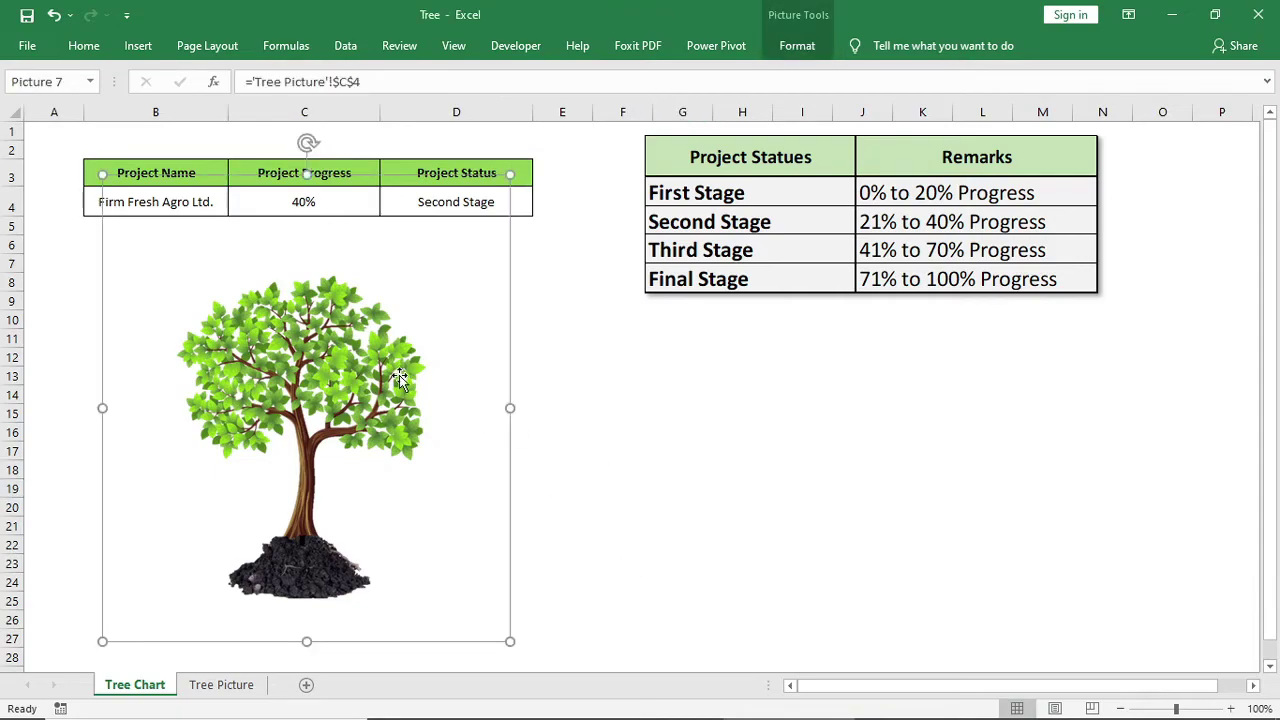
left_click(224, 74)
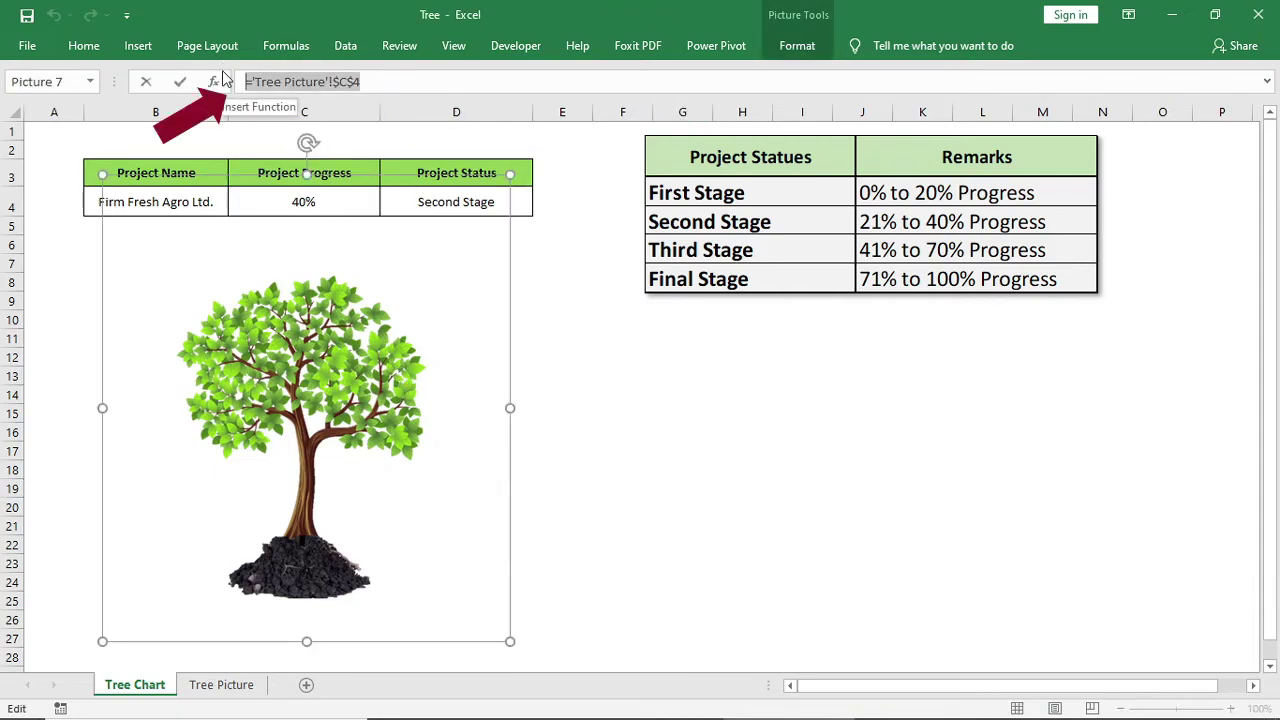
type("=tr")
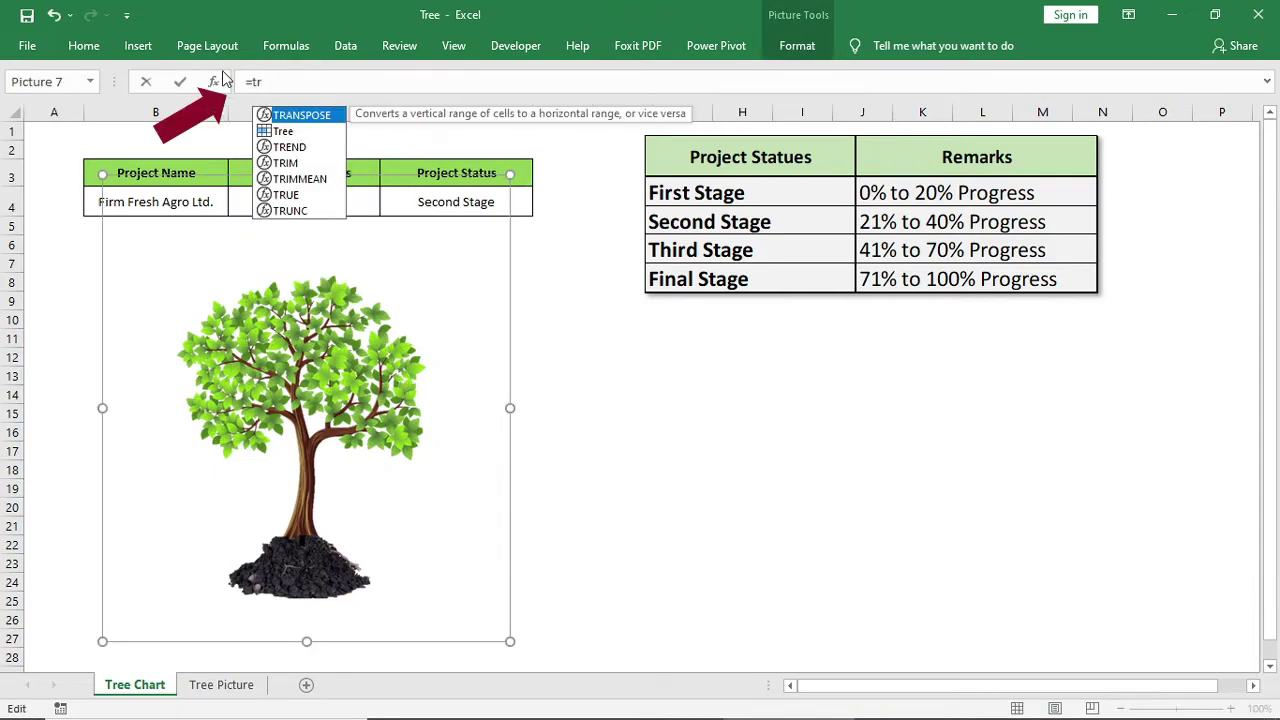
key("Down")
key("Tab")
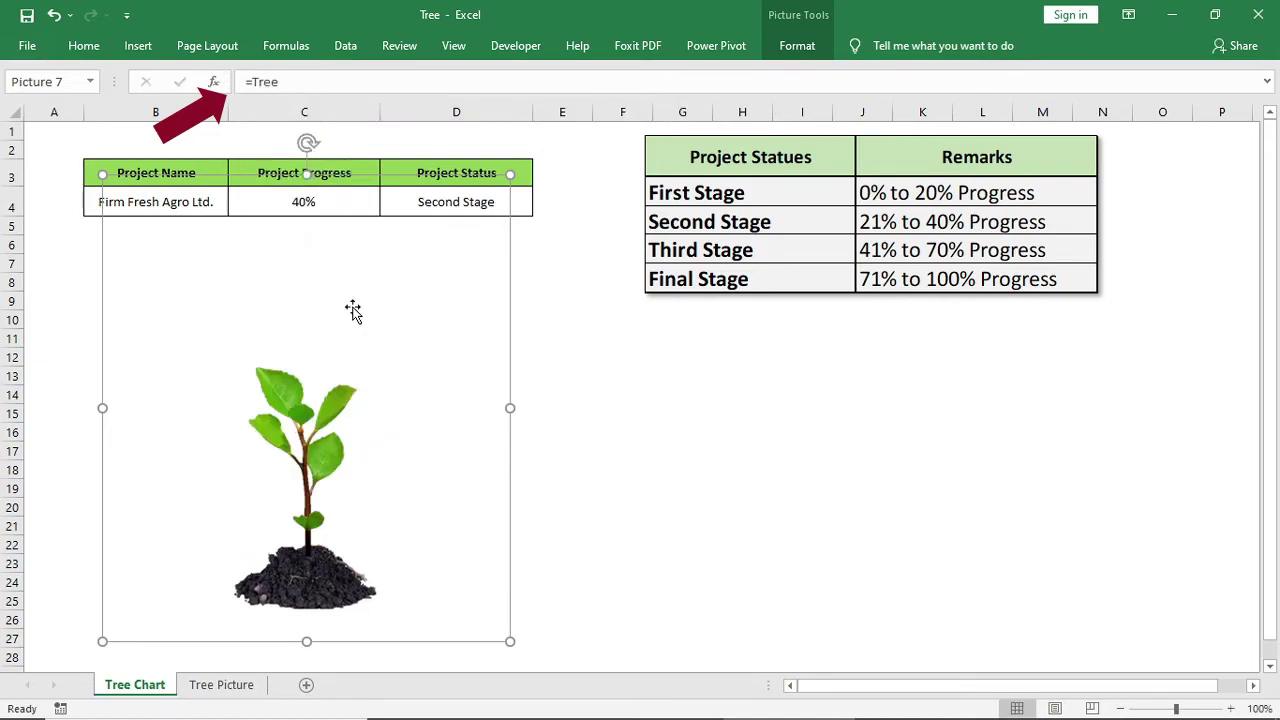
Step: Hide the formula bar and row/column headings, and nudge the stage table picture down
left_click(613, 493)
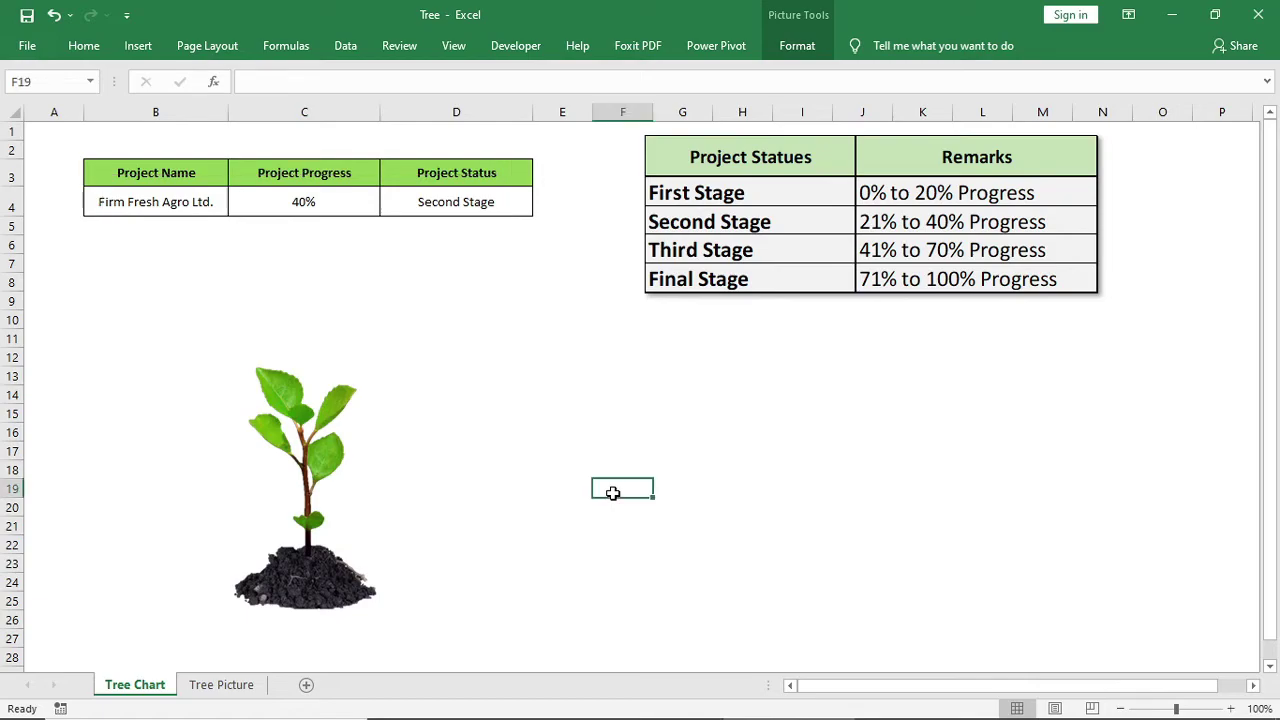
left_click(453, 46)
left_click(285, 81)
left_click(285, 110)
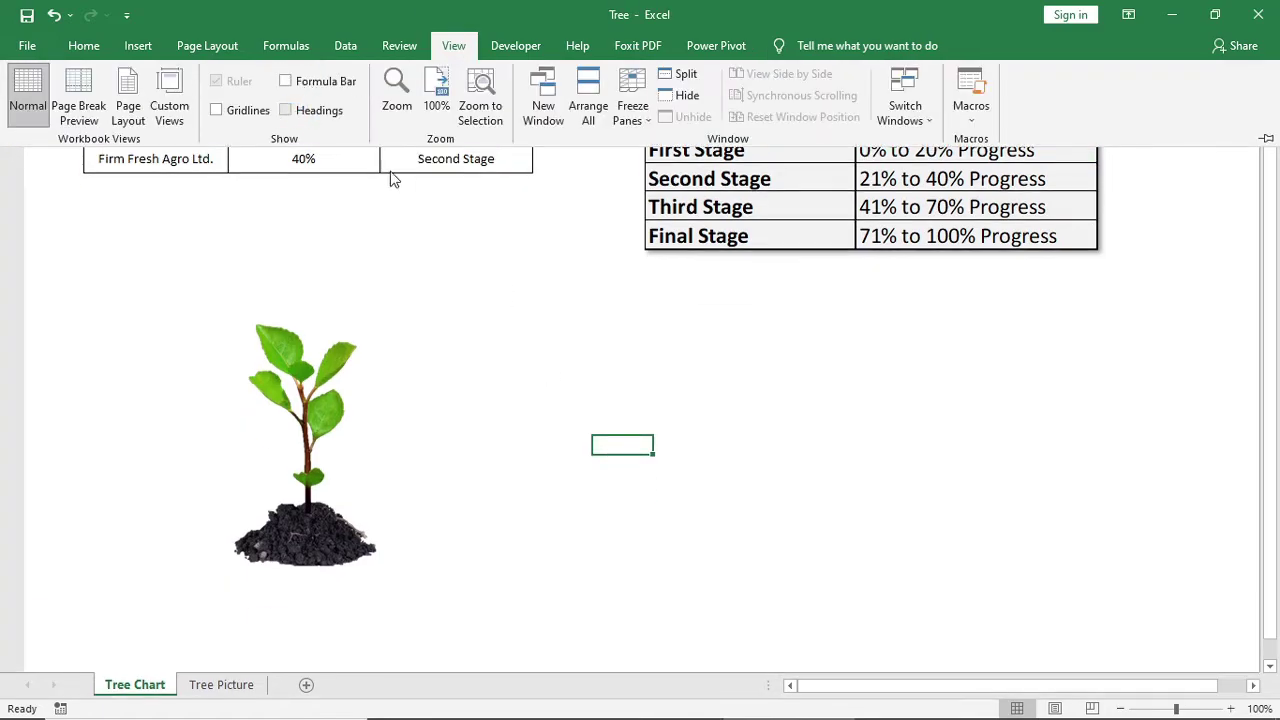
left_click(735, 416)
left_click_drag(789, 188, 790, 205)
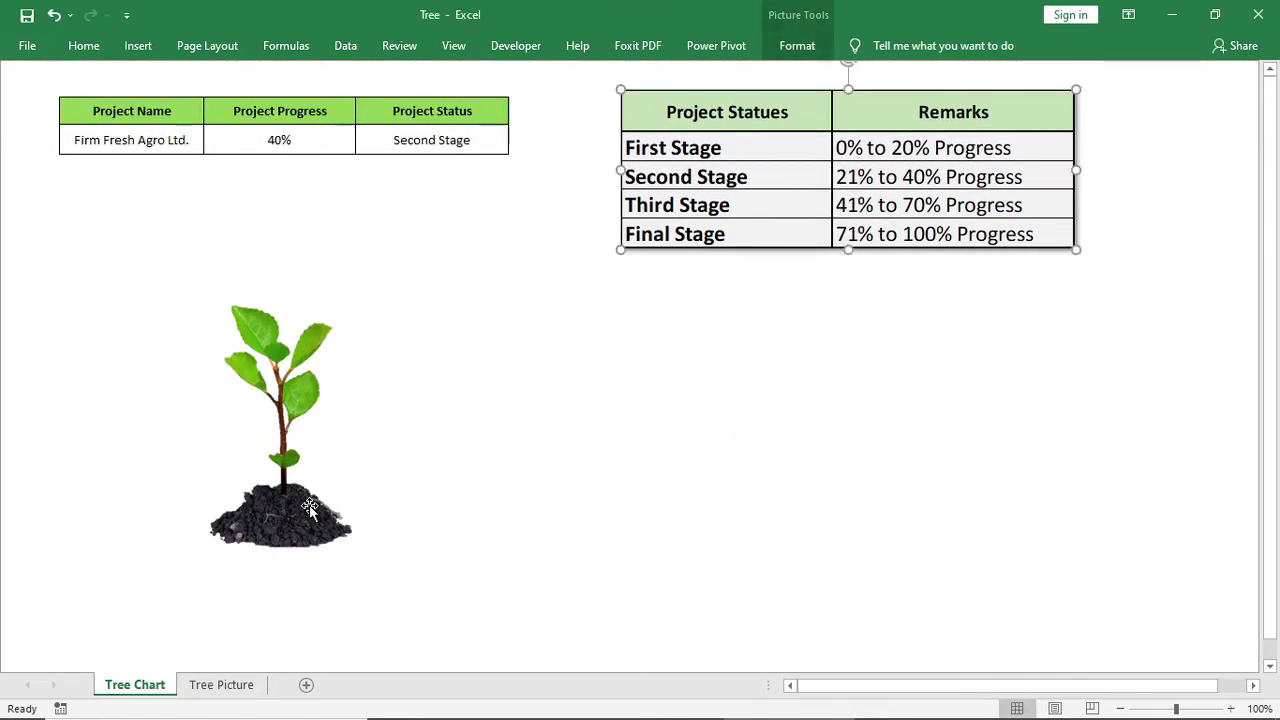
Step: Draw a black-filled rectangle bar beneath the tree picture
left_click(138, 45)
left_click(246, 106)
left_click_drag(86, 590, 448, 617)
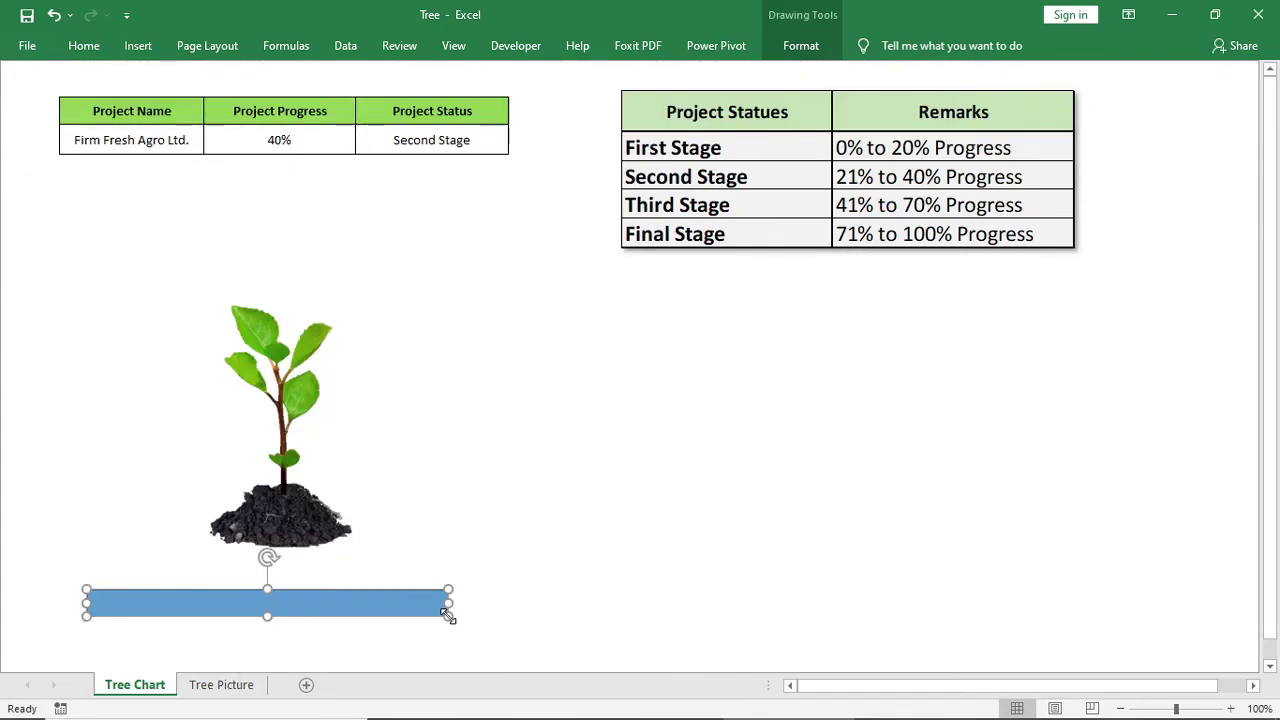
left_click(800, 45)
left_click(464, 73)
left_click(455, 140)
left_click(474, 116)
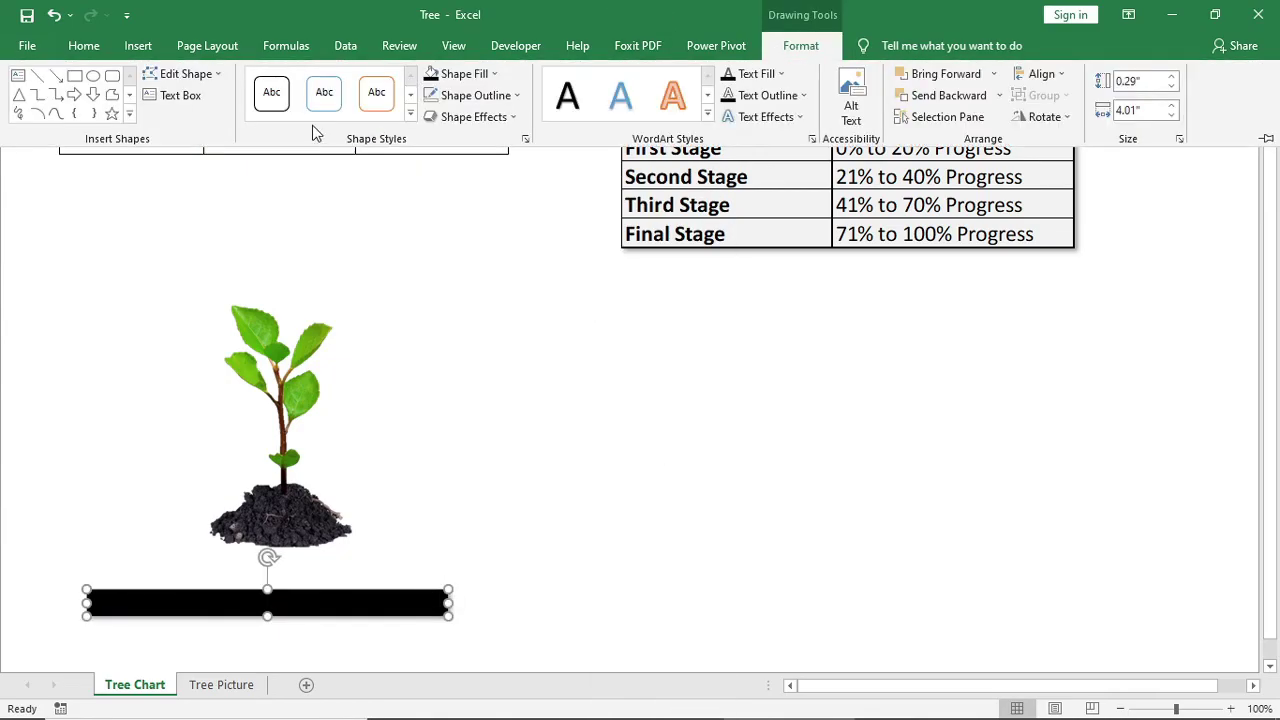
left_click_drag(264, 600, 272, 592)
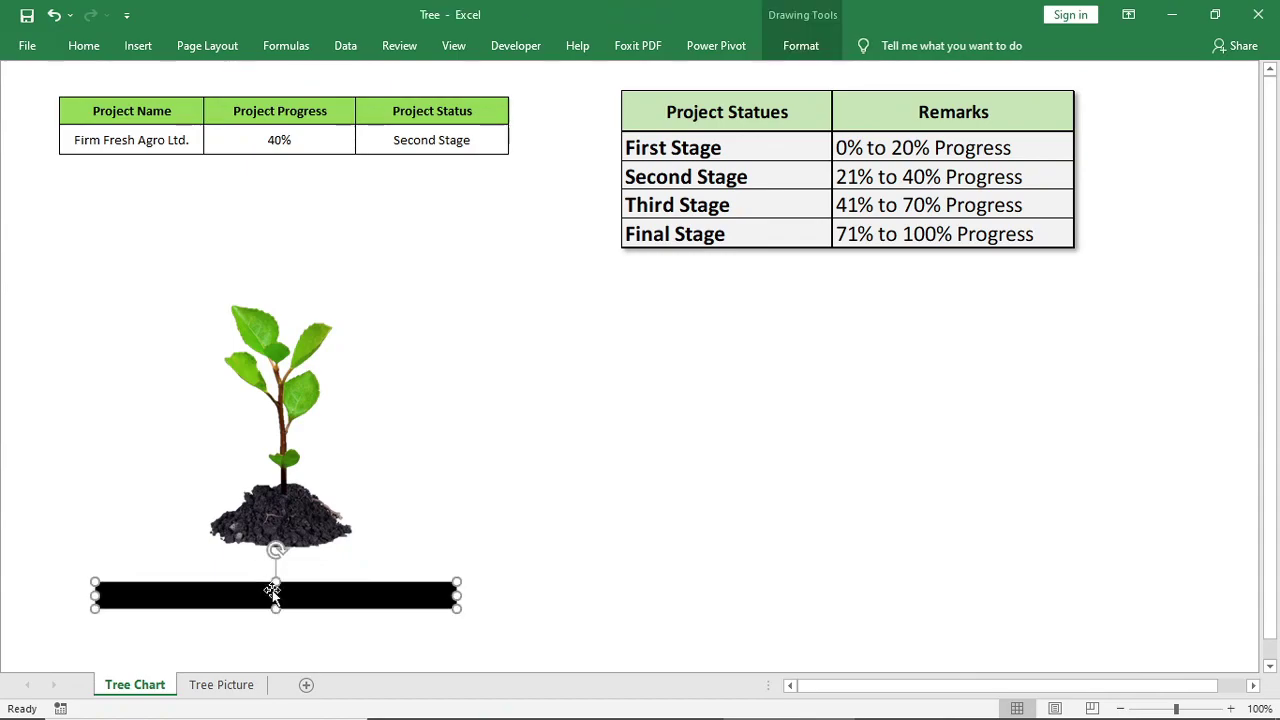
Step: Label the bar Firm Fresh Agro Ltd. in bold, centred text
type("Firm Fresh AgroLtd.")
left_click(84, 45)
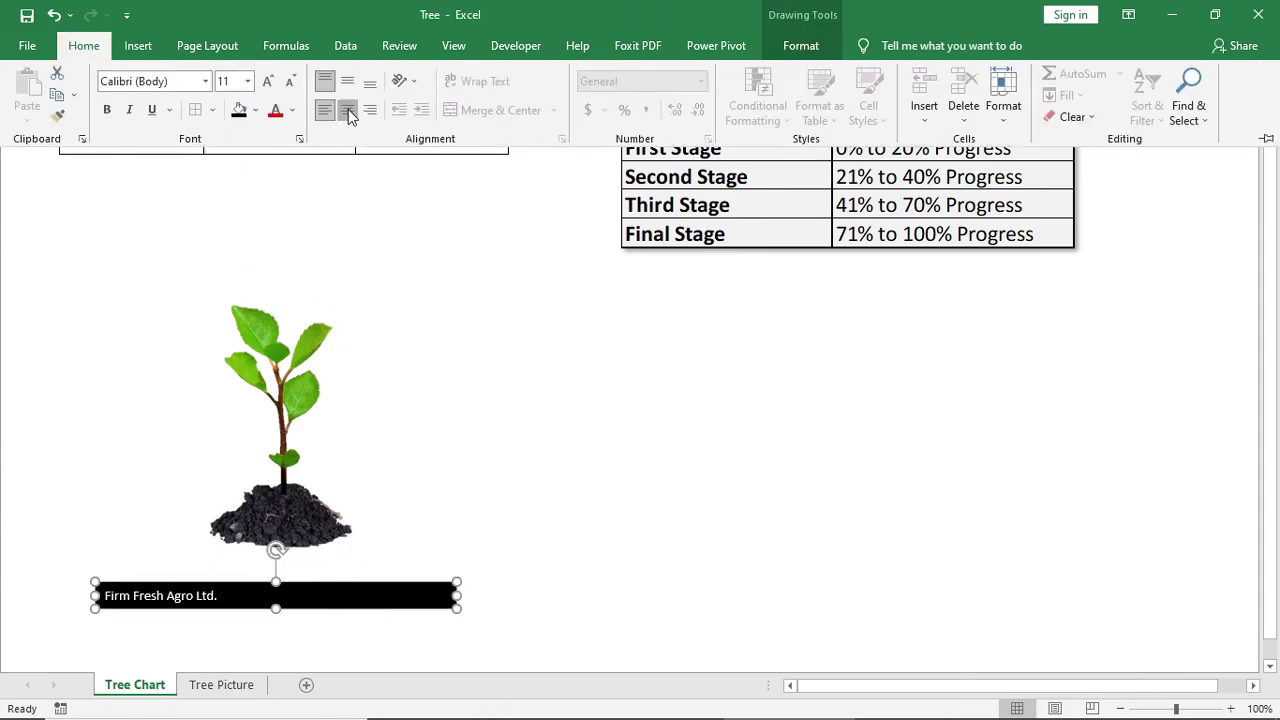
left_click(343, 106)
left_click(103, 108)
left_click(341, 147)
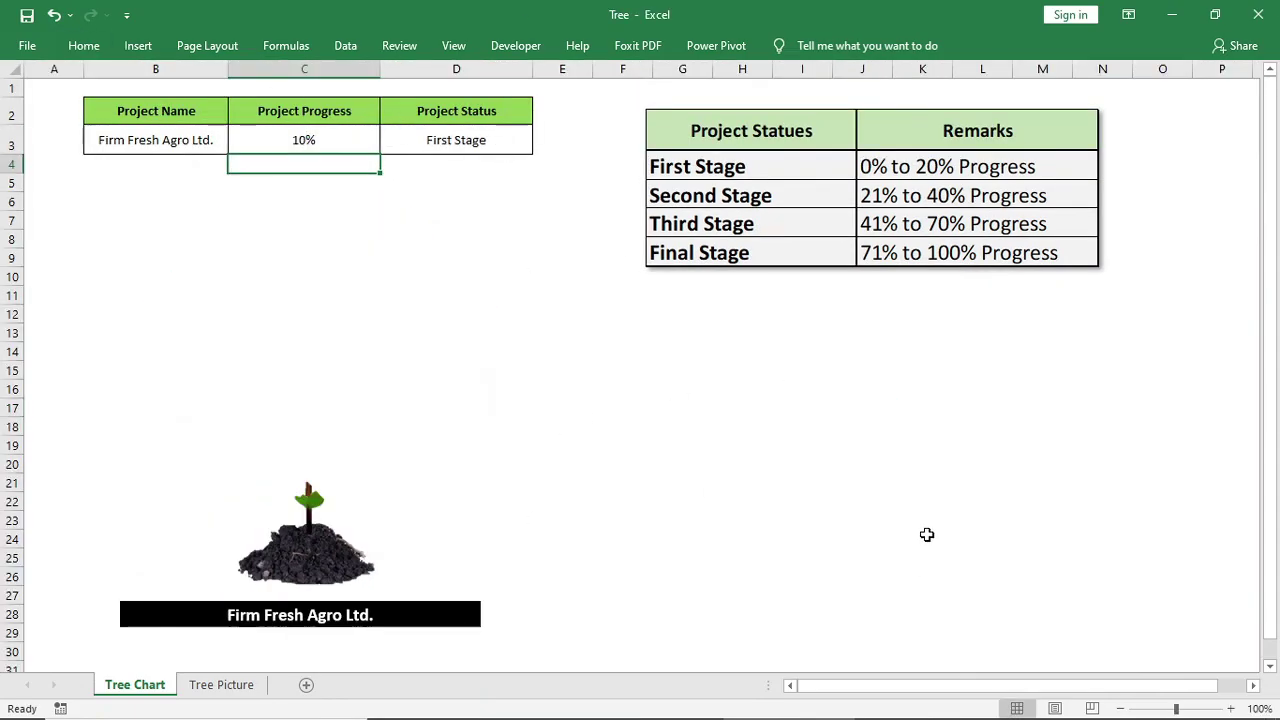